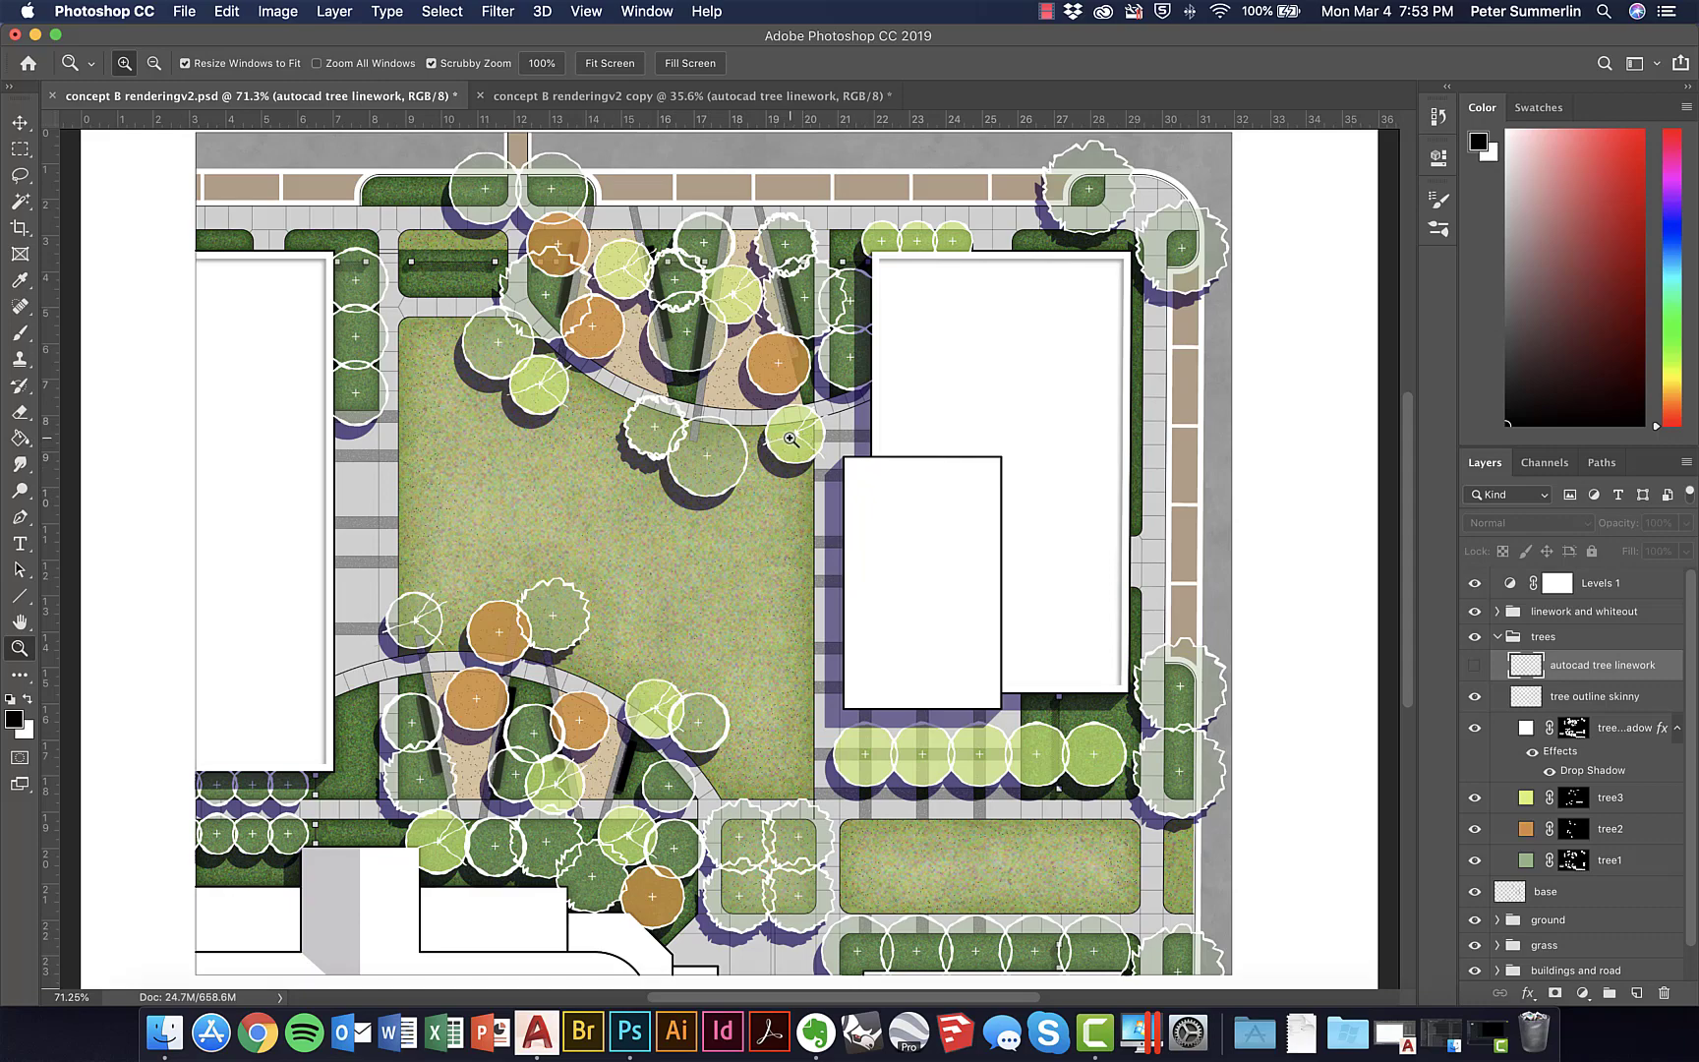
Toggle the 'tree outline skinny' and 'autocad tree linework' layers on and off to compare them
left_click(1473, 696)
left_click(1473, 672)
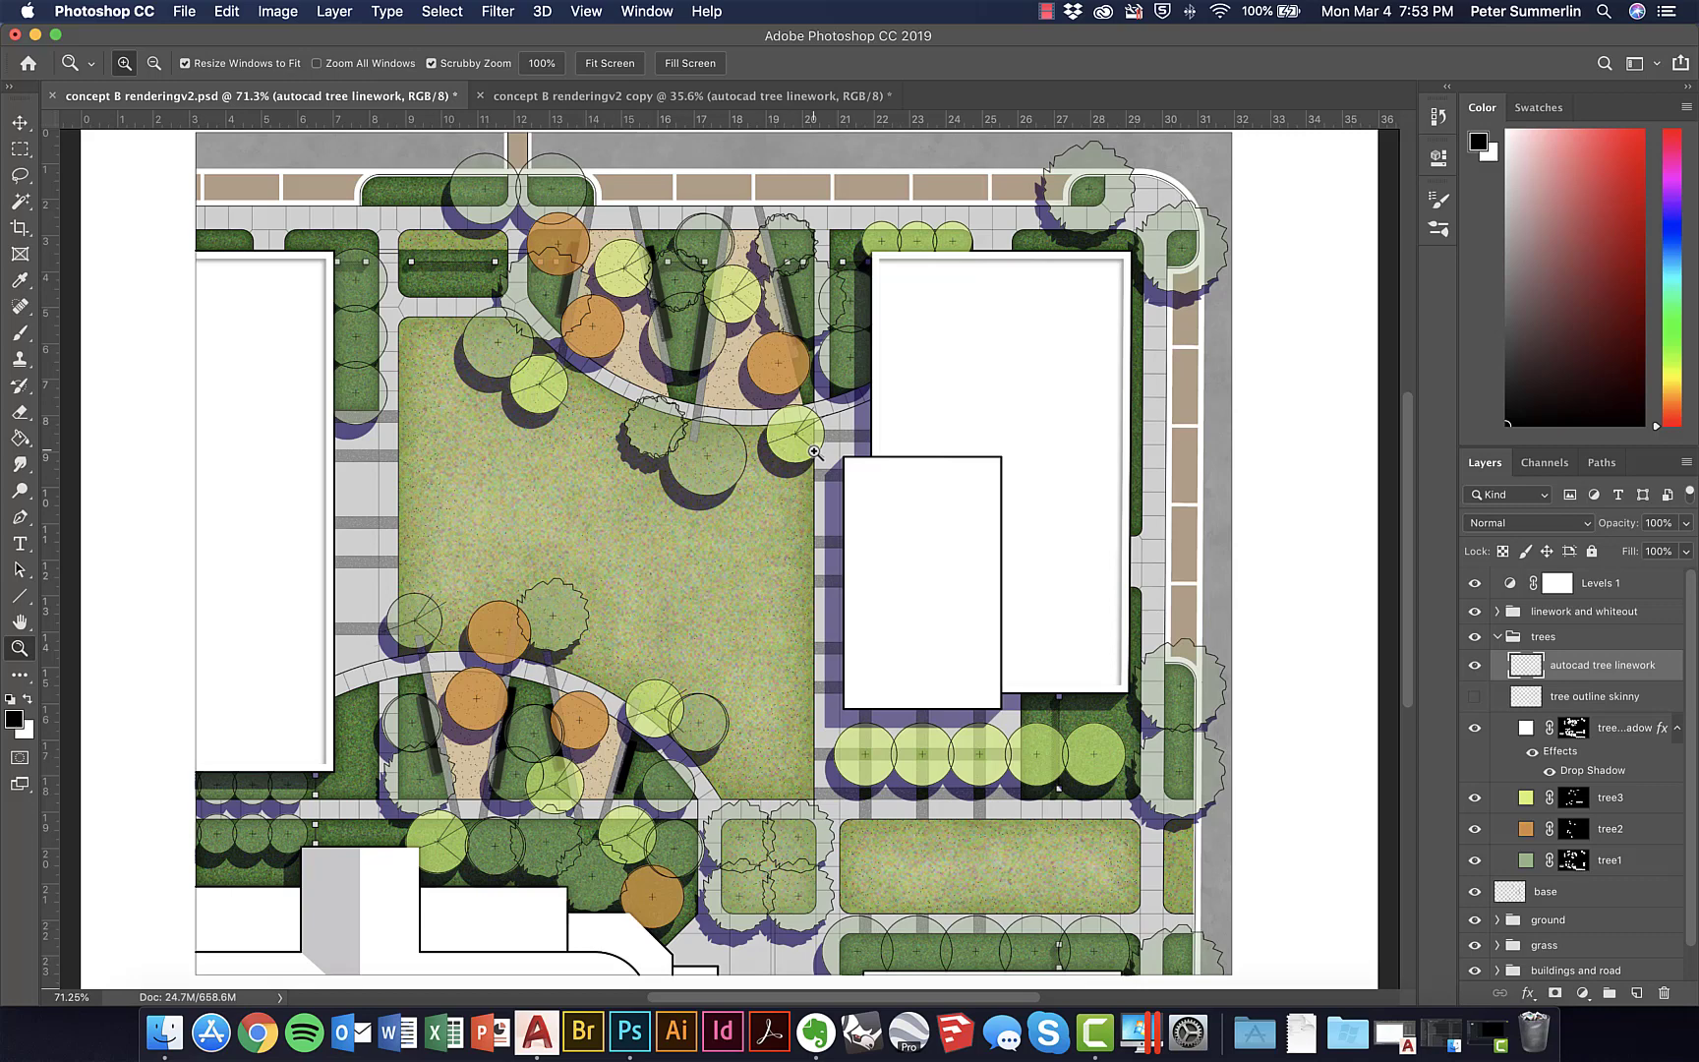
left_click(1473, 665)
left_click(1473, 696)
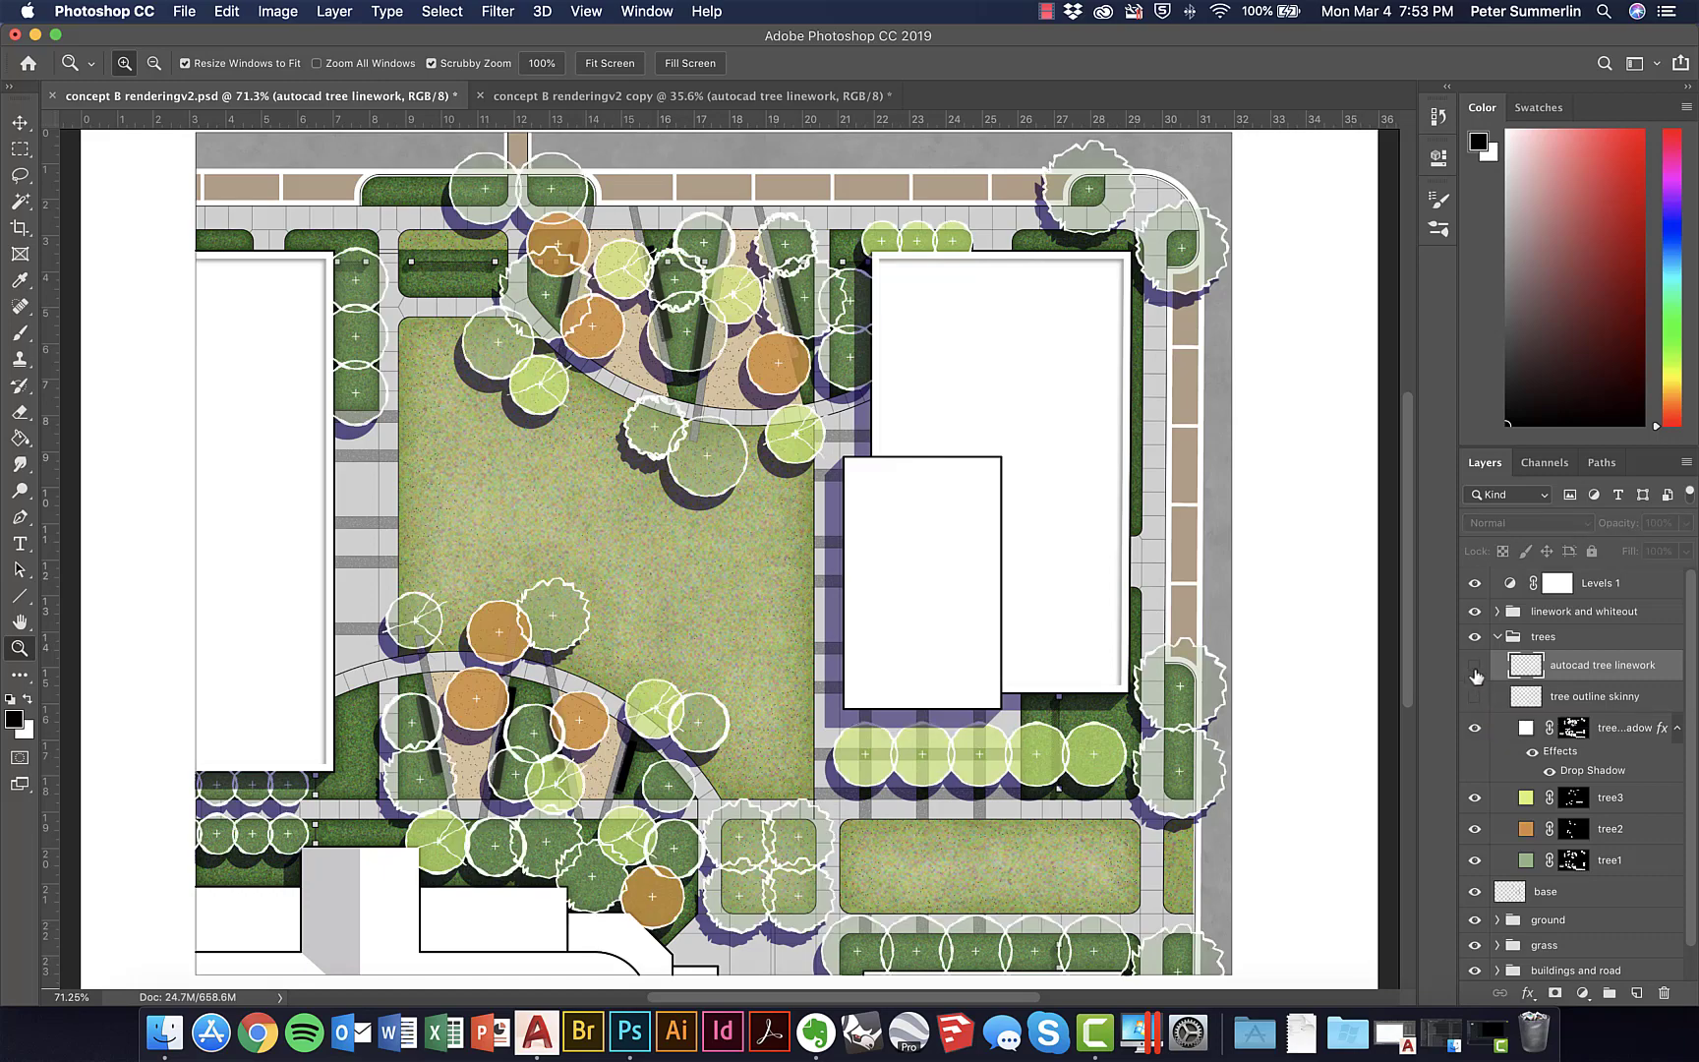
Duplicate 'autocad tree linework', hide the original, and load the copy's tree outlines as a selection
left_click(1474, 668)
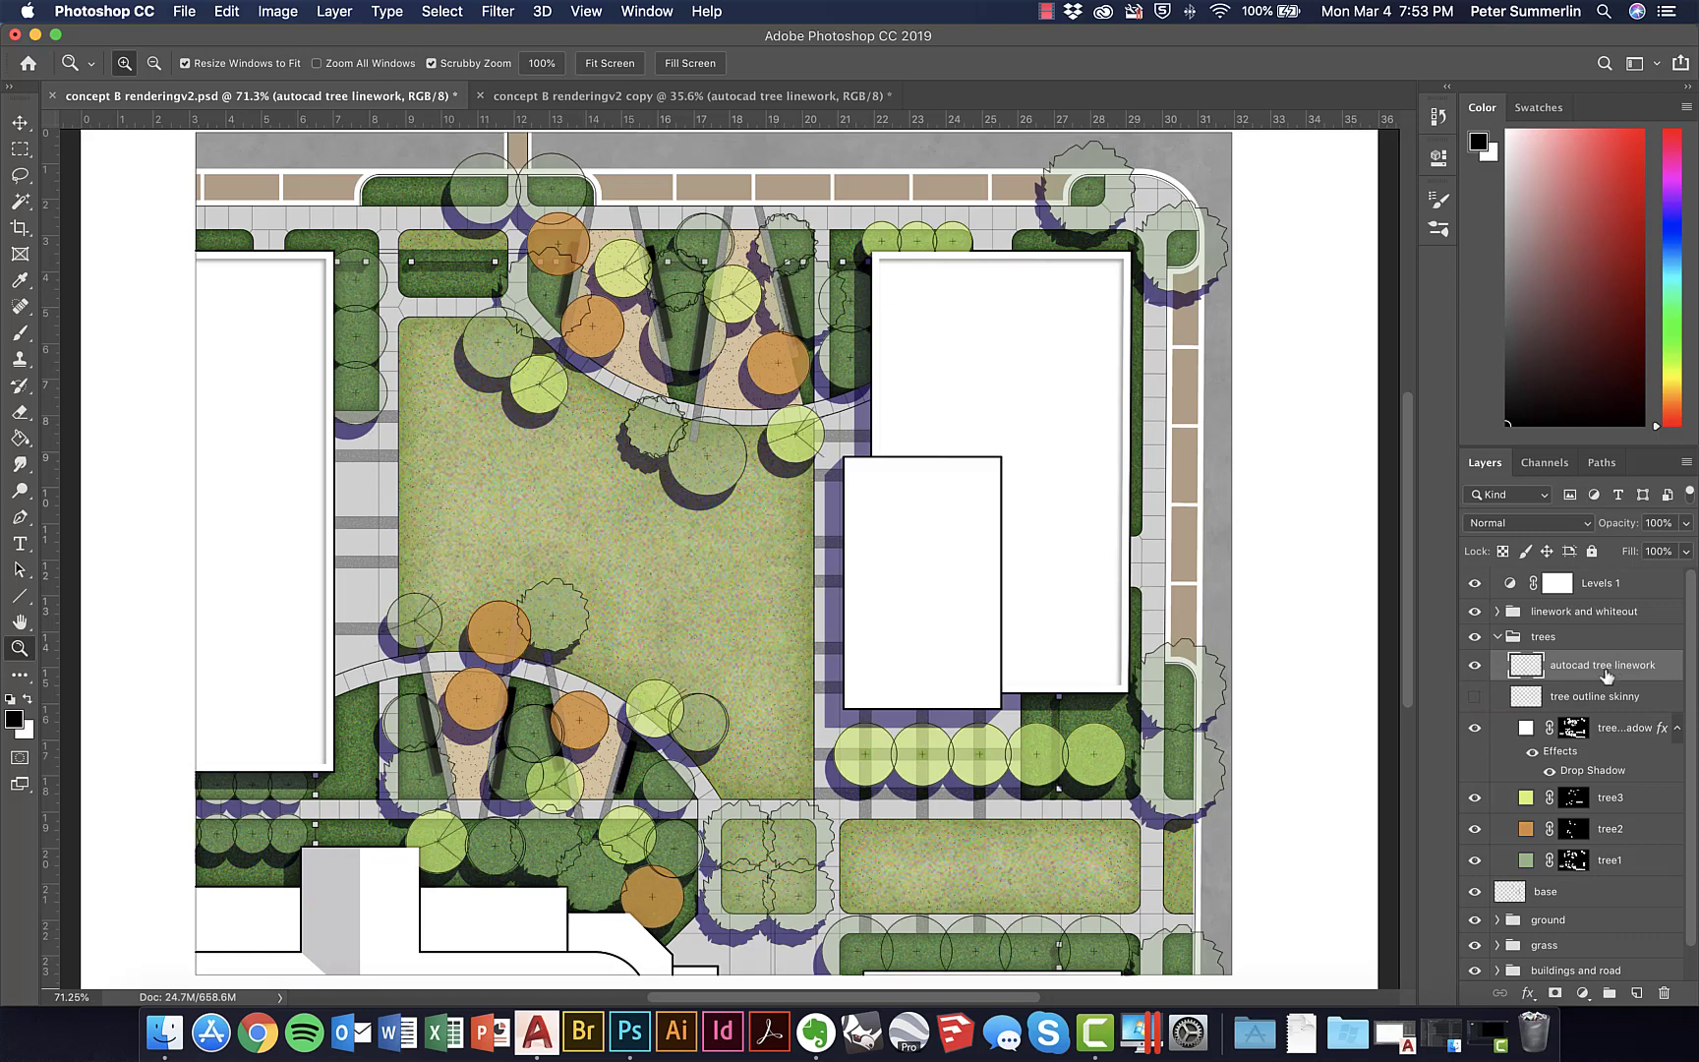
left_click_drag(1602, 668, 1635, 992)
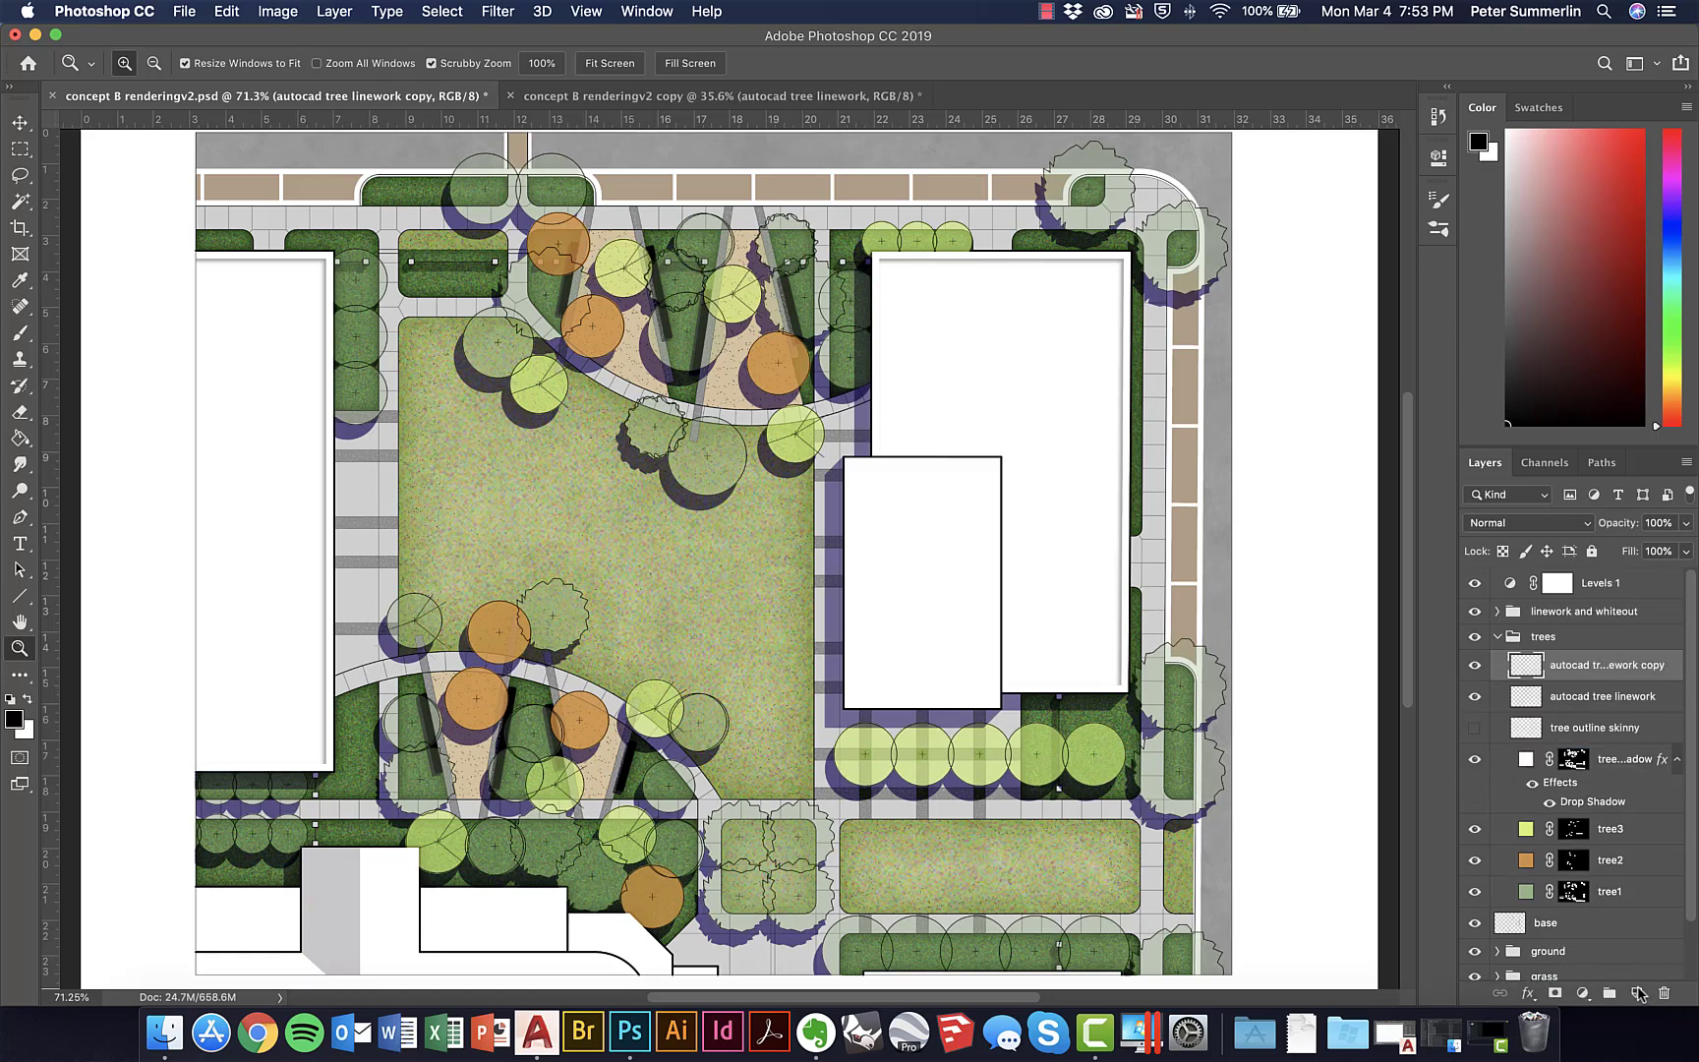
left_click(1475, 699)
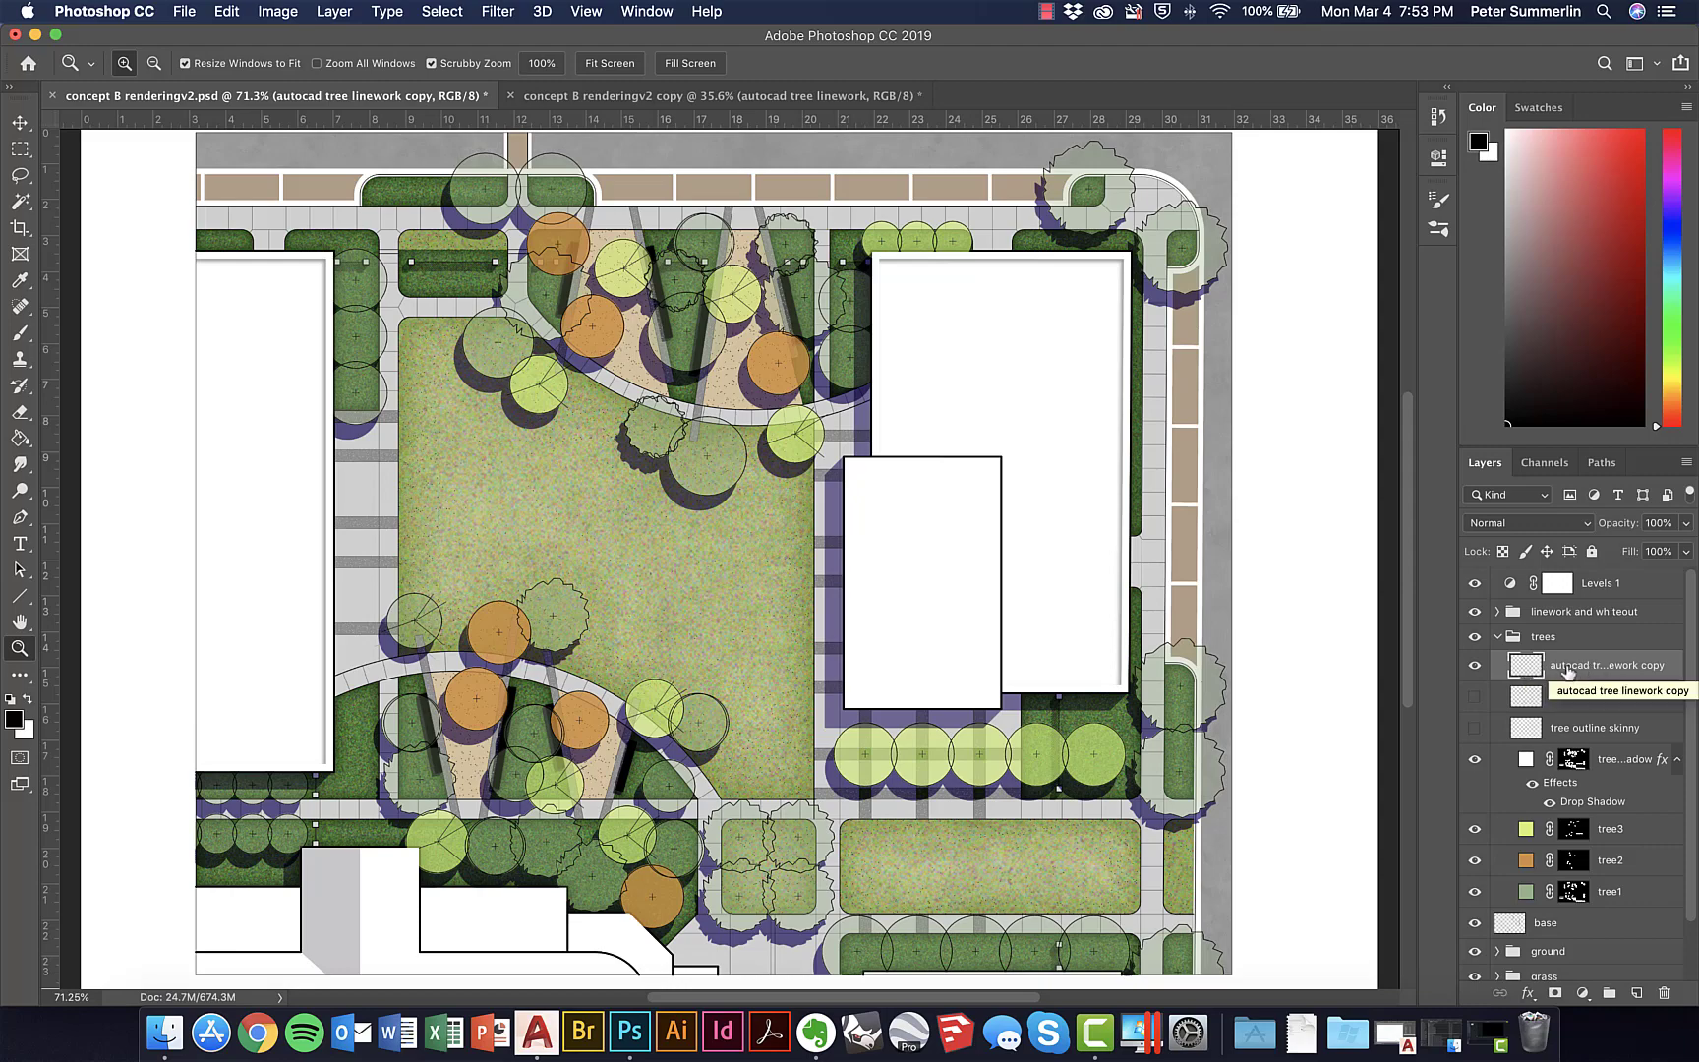
left_click(1526, 666, "super")
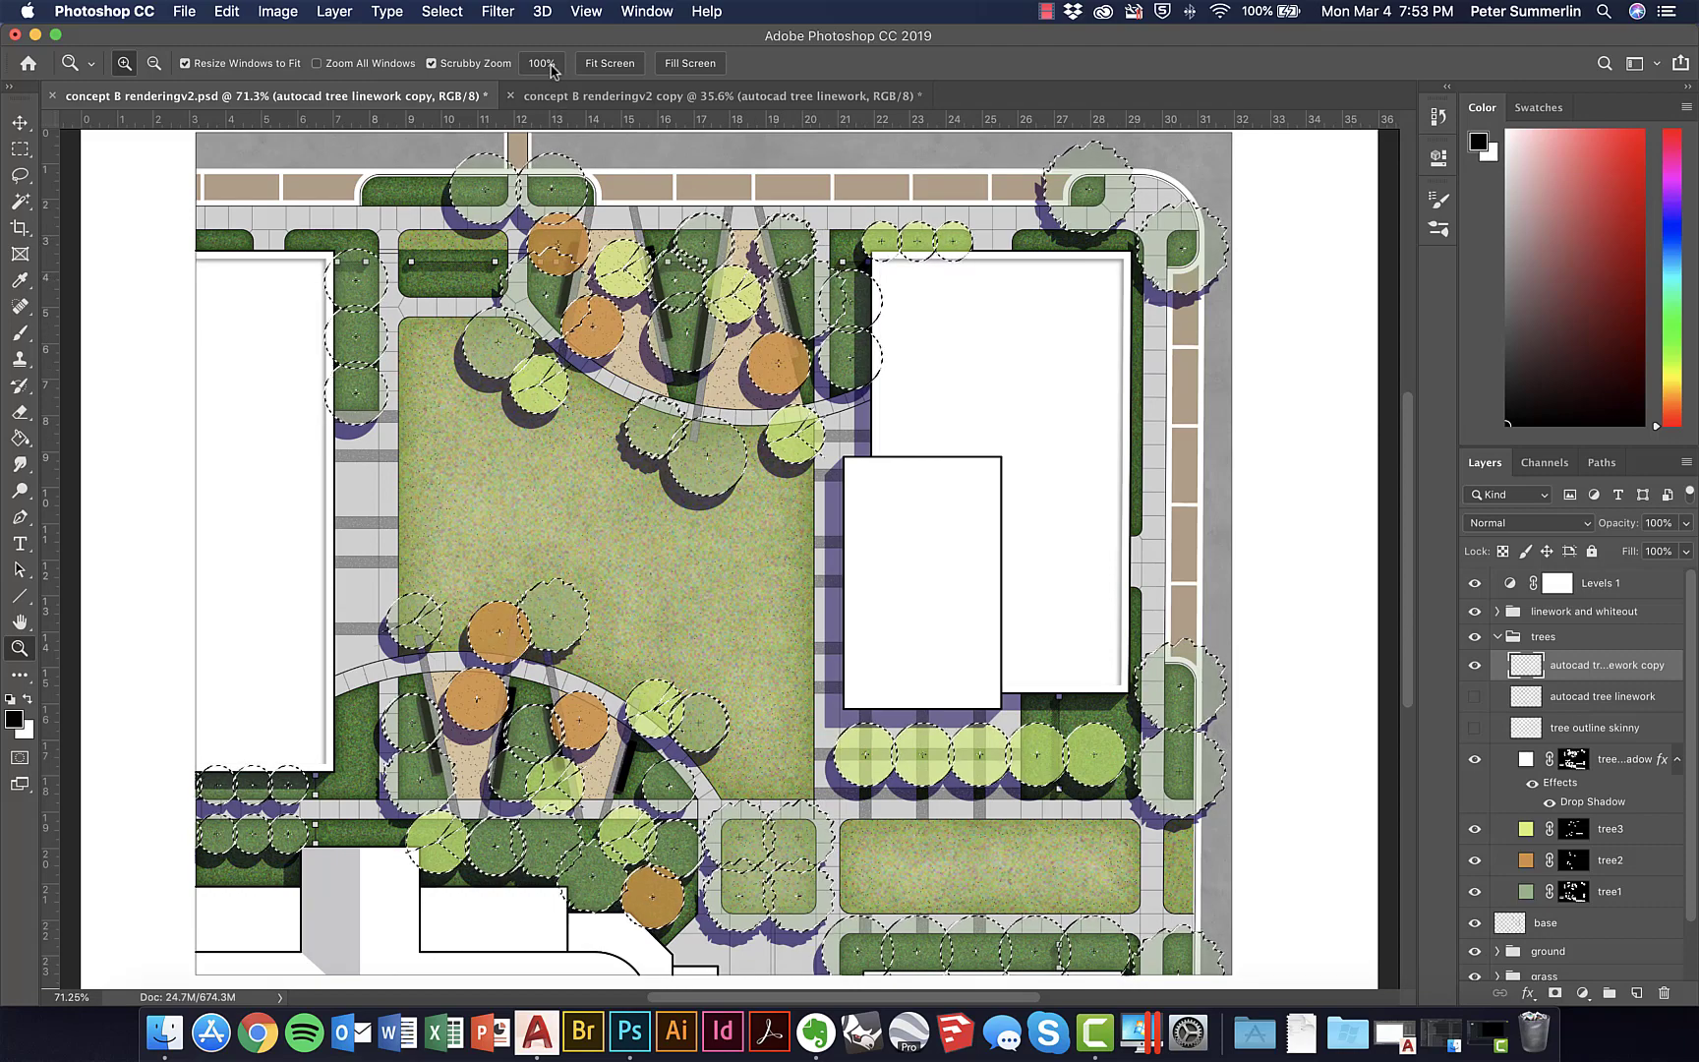
Back out of the Expand dialog and zoom in closely on the tree outlines
left_click(443, 12)
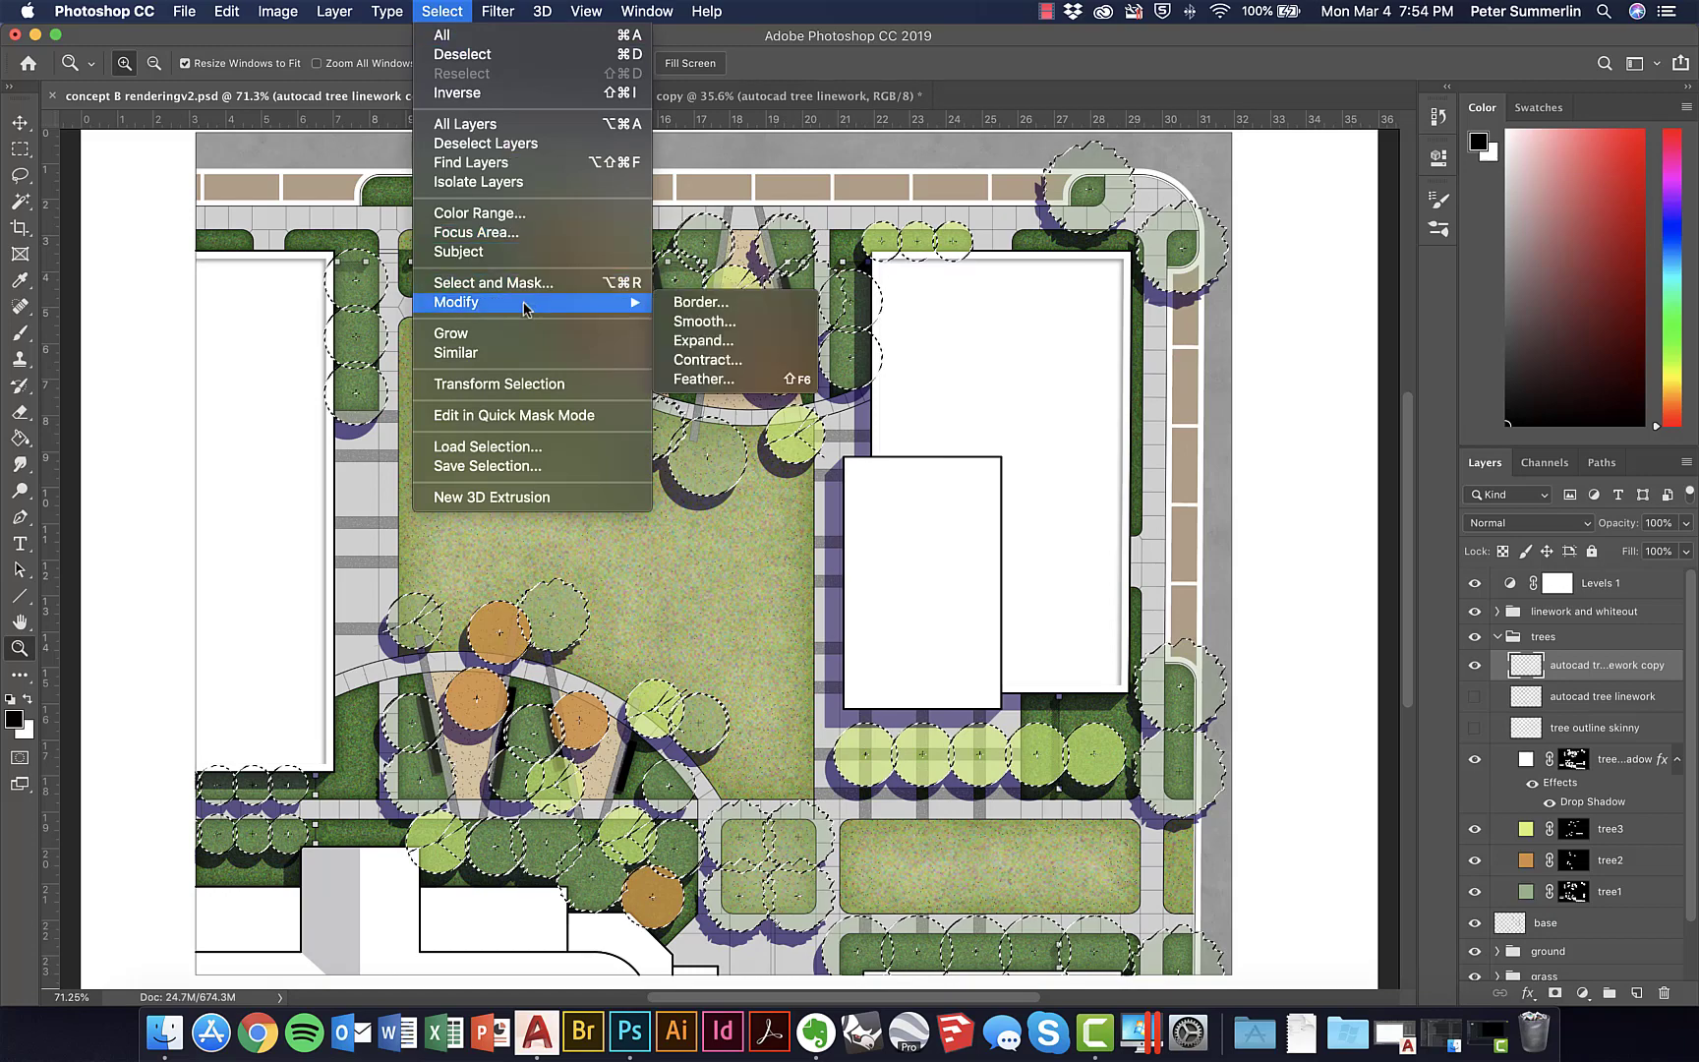
left_click(752, 342)
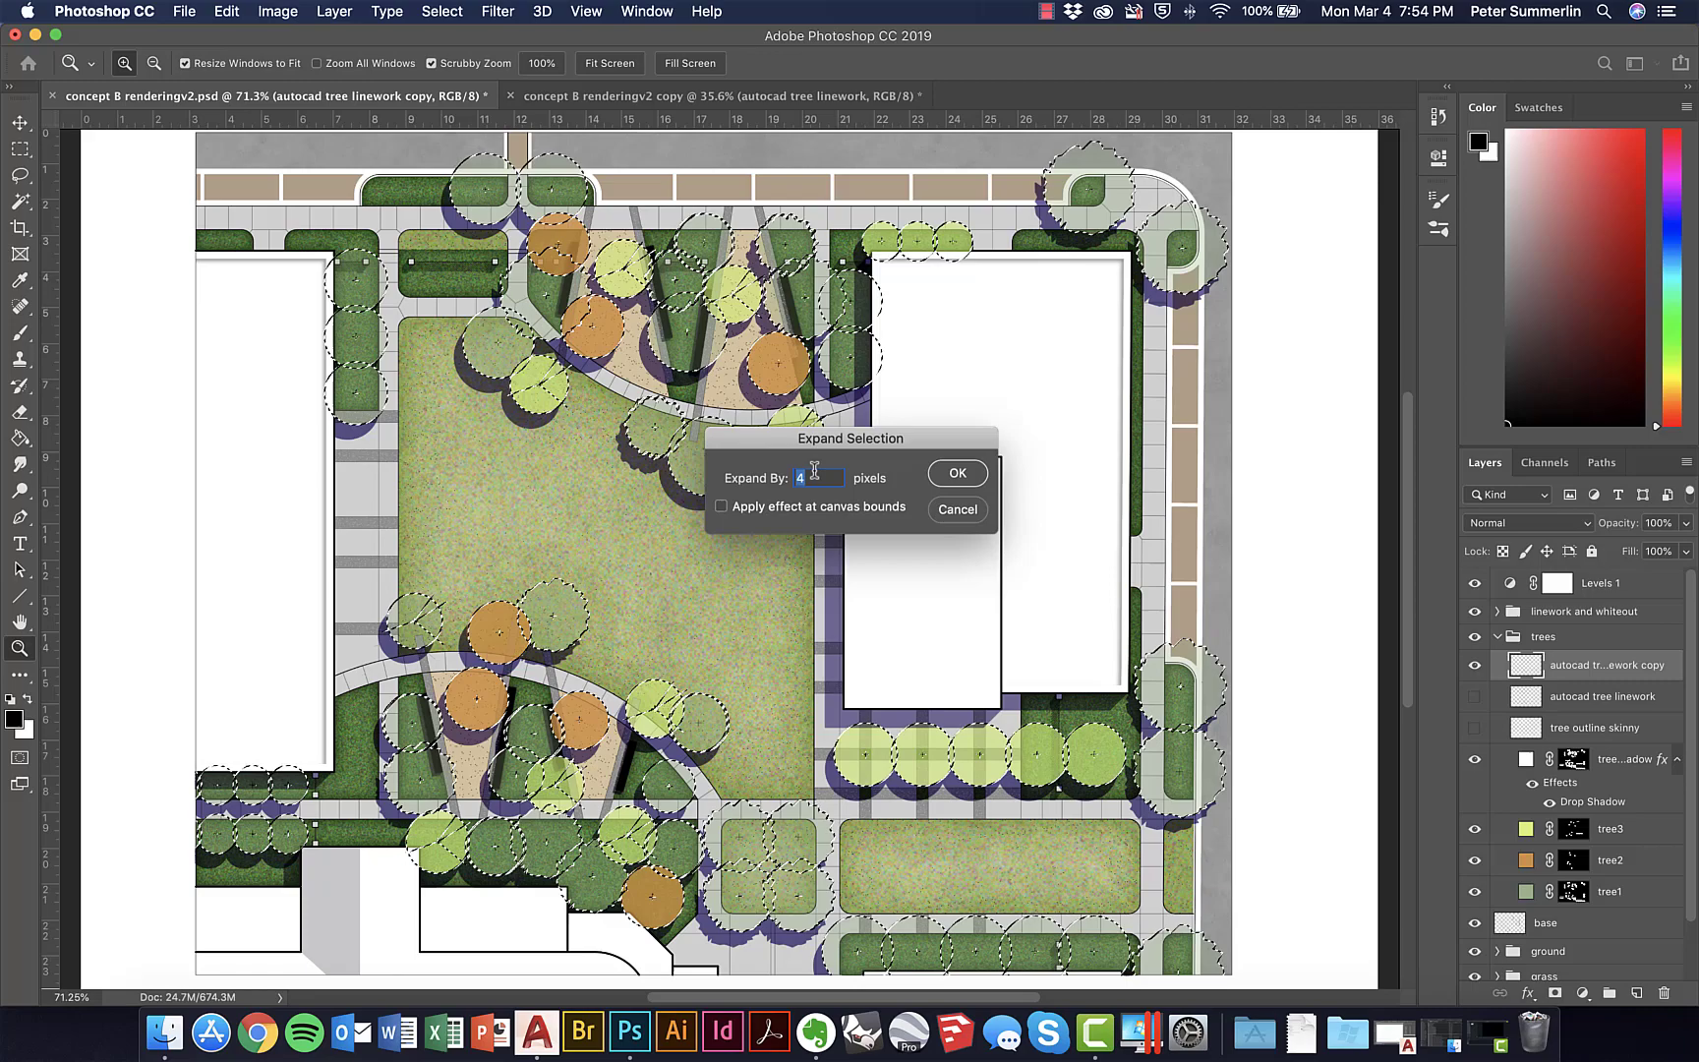
left_click(956, 510)
left_click(977, 514)
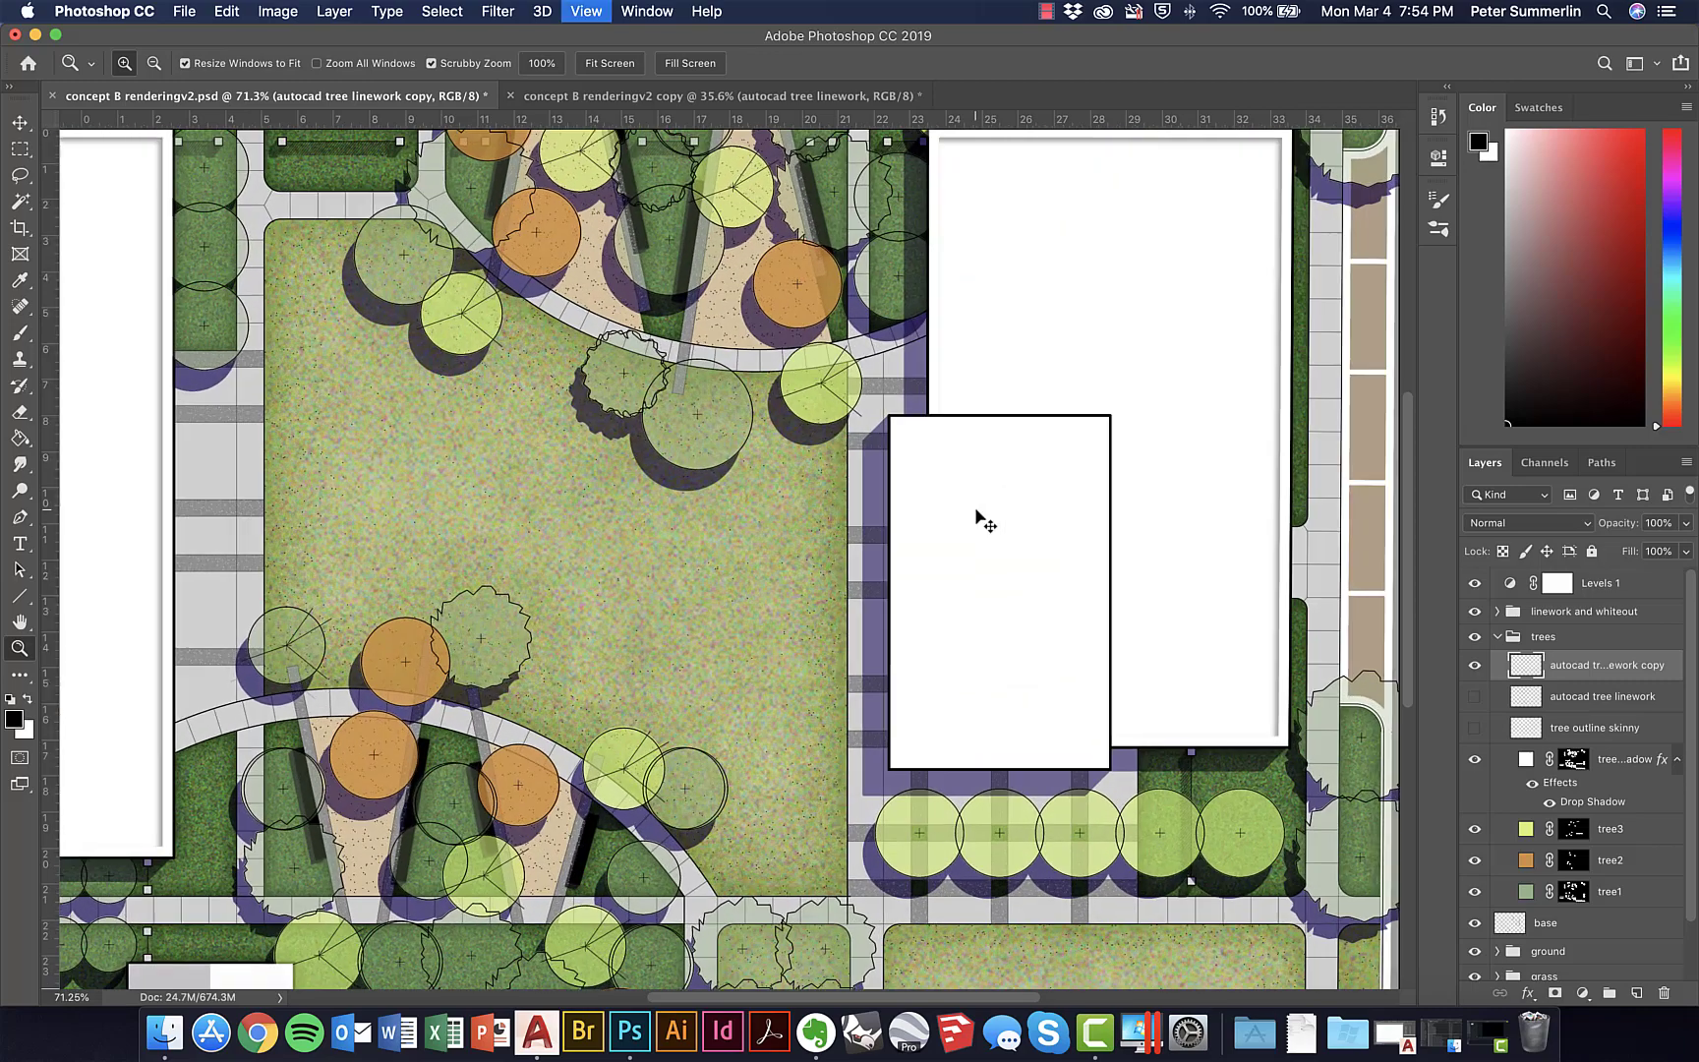
left_click(977, 517)
scroll(977, 512, "up", 5)
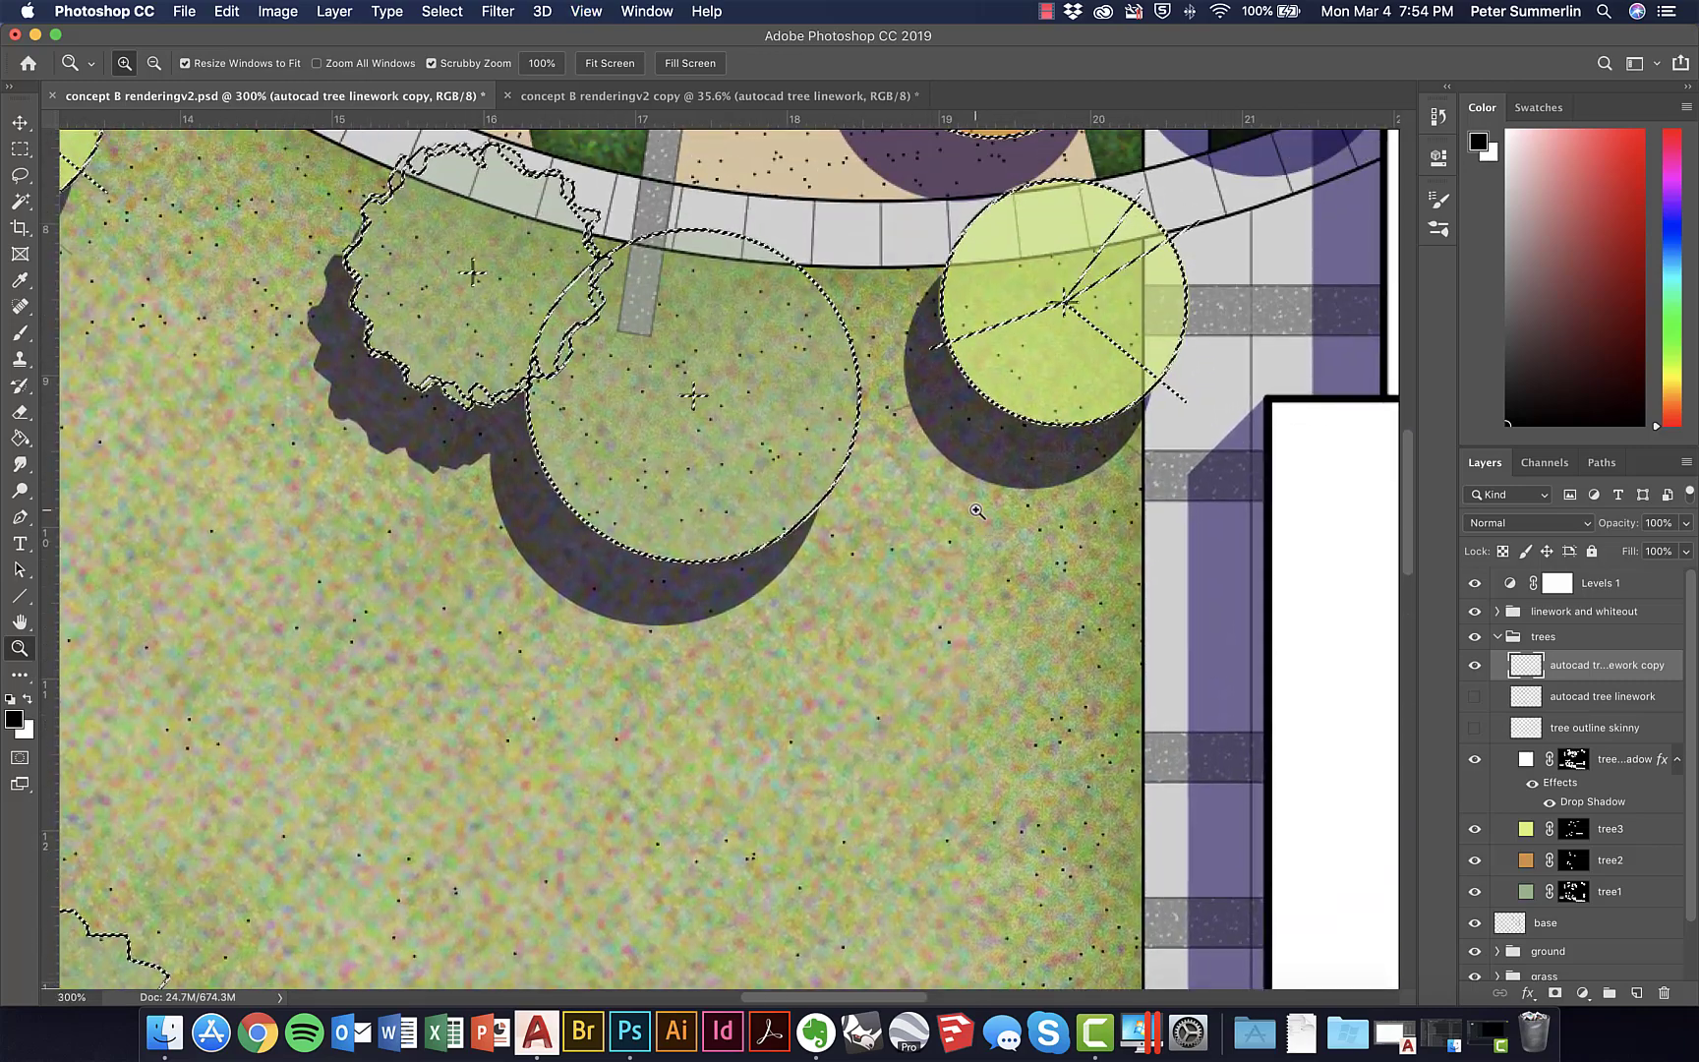
Expand the tree-outline selection by 2 pixels, undoing once and reapplying it
left_click(442, 11)
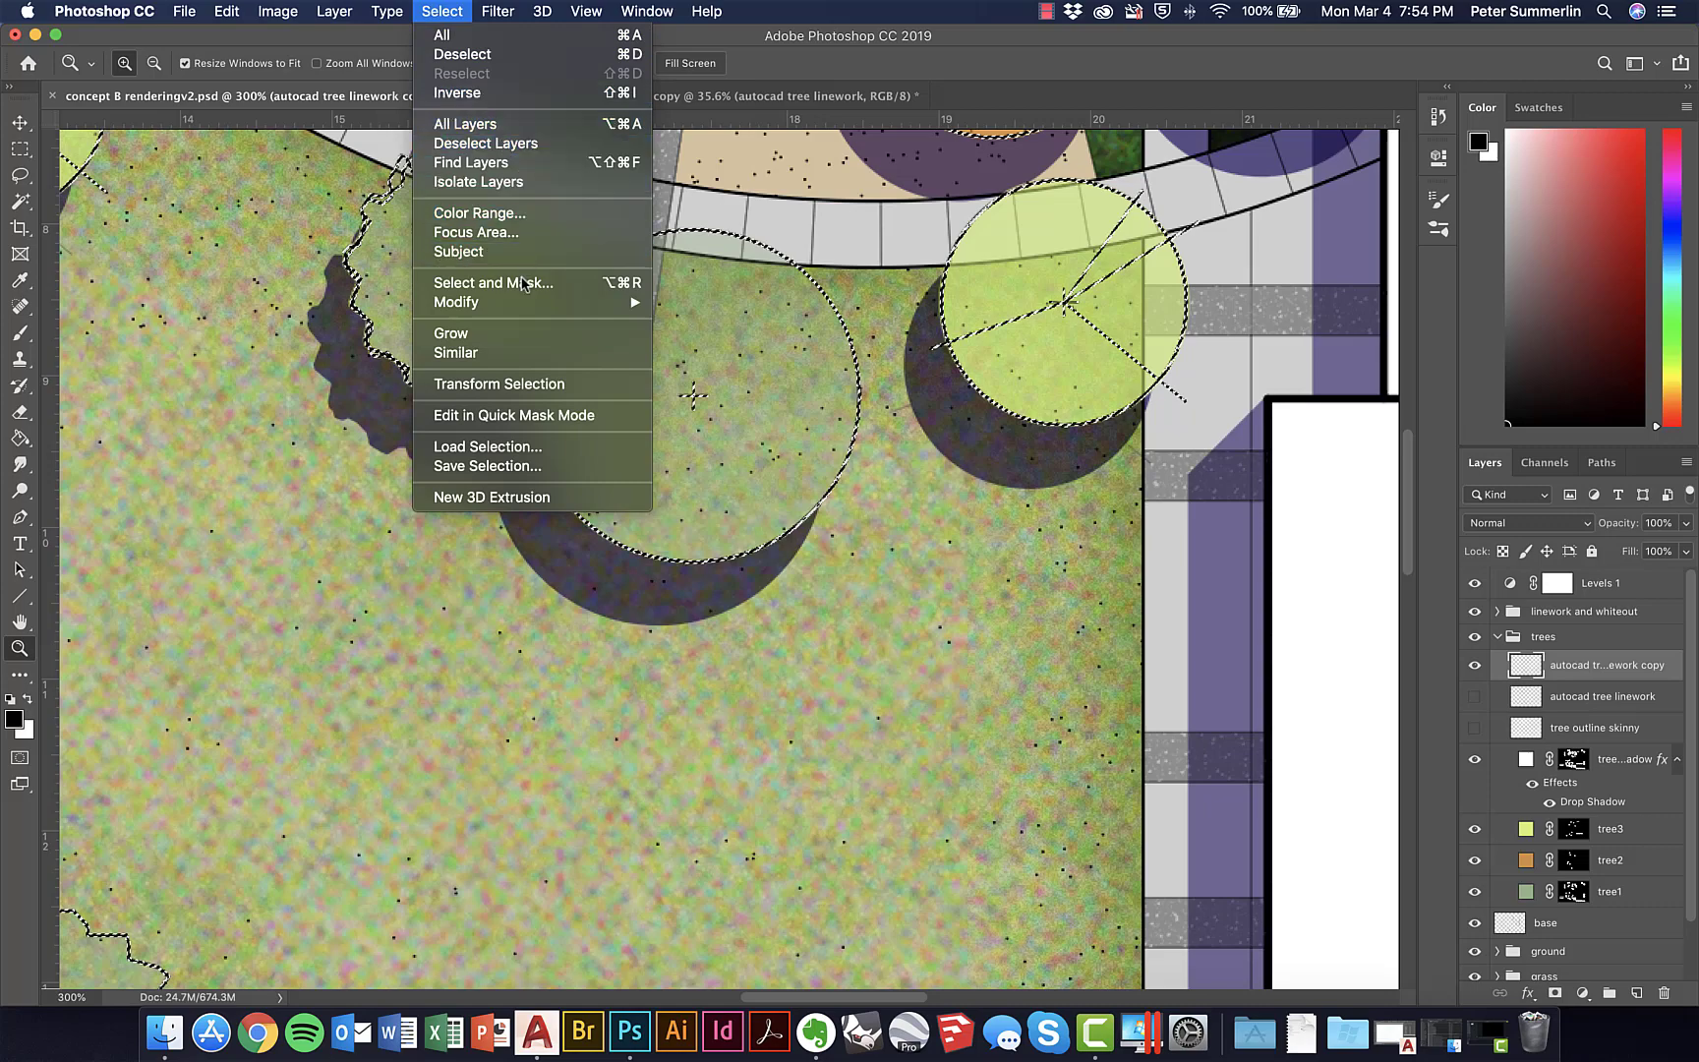
mouse_move(590, 302)
left_click(717, 342)
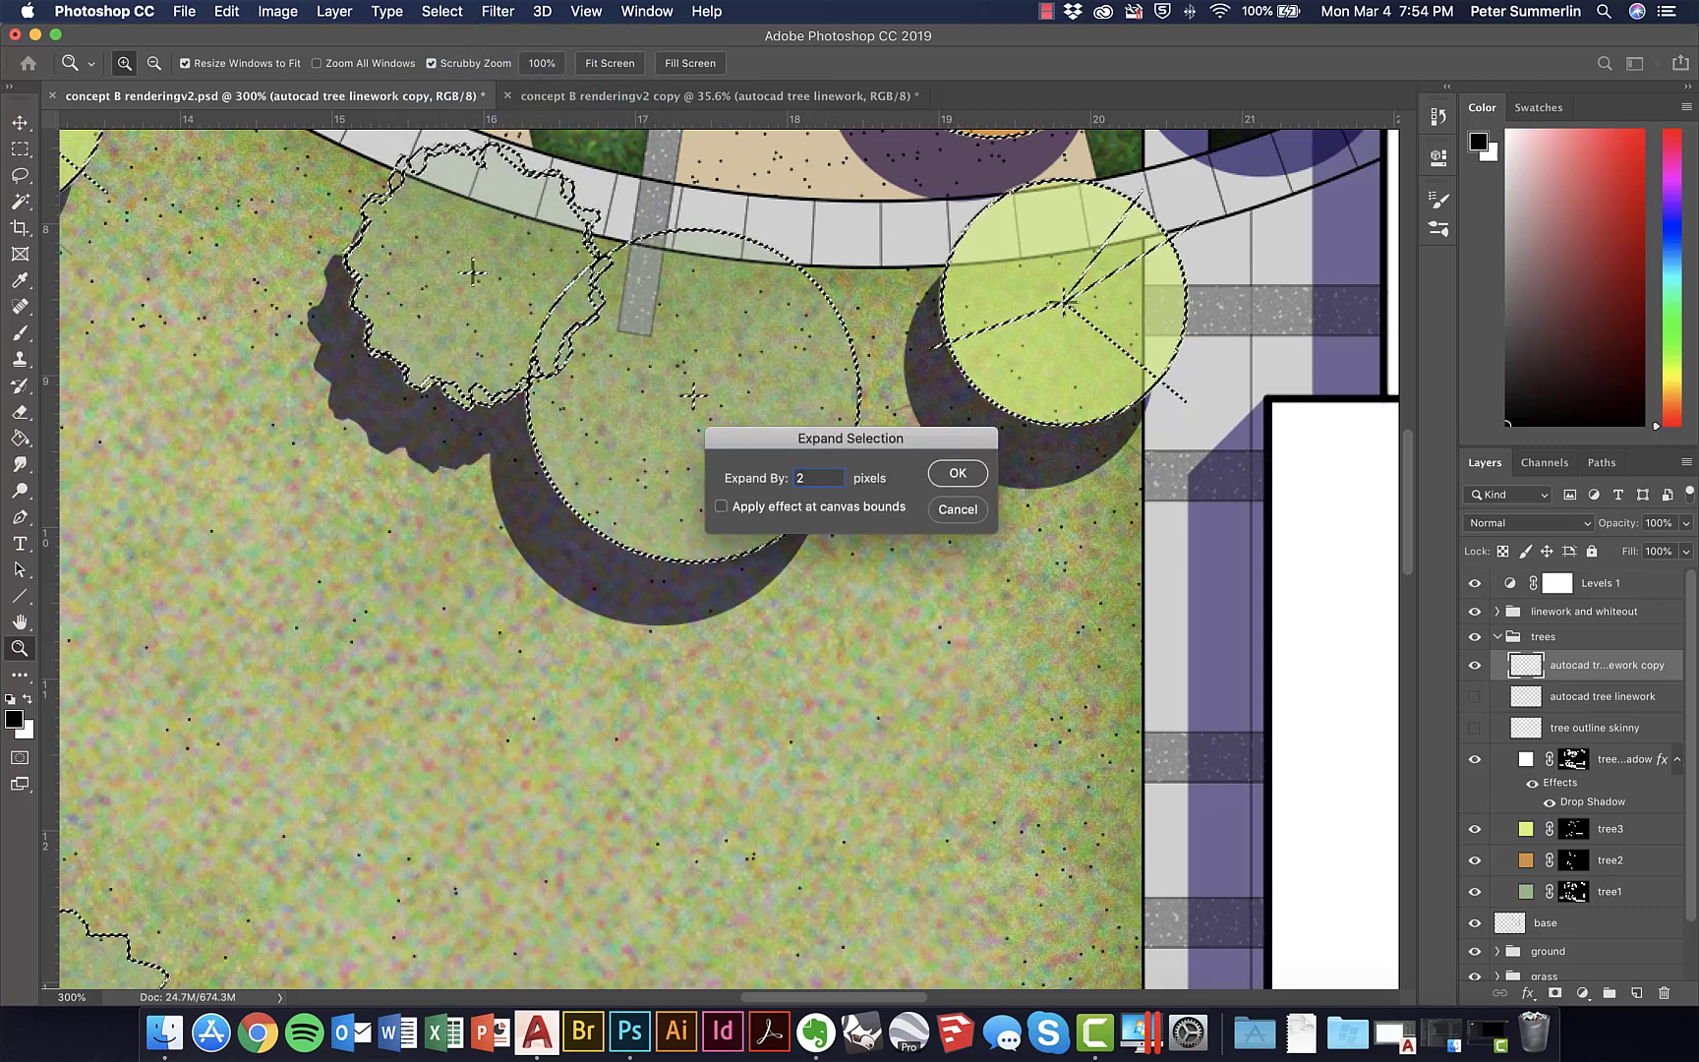
key("Return")
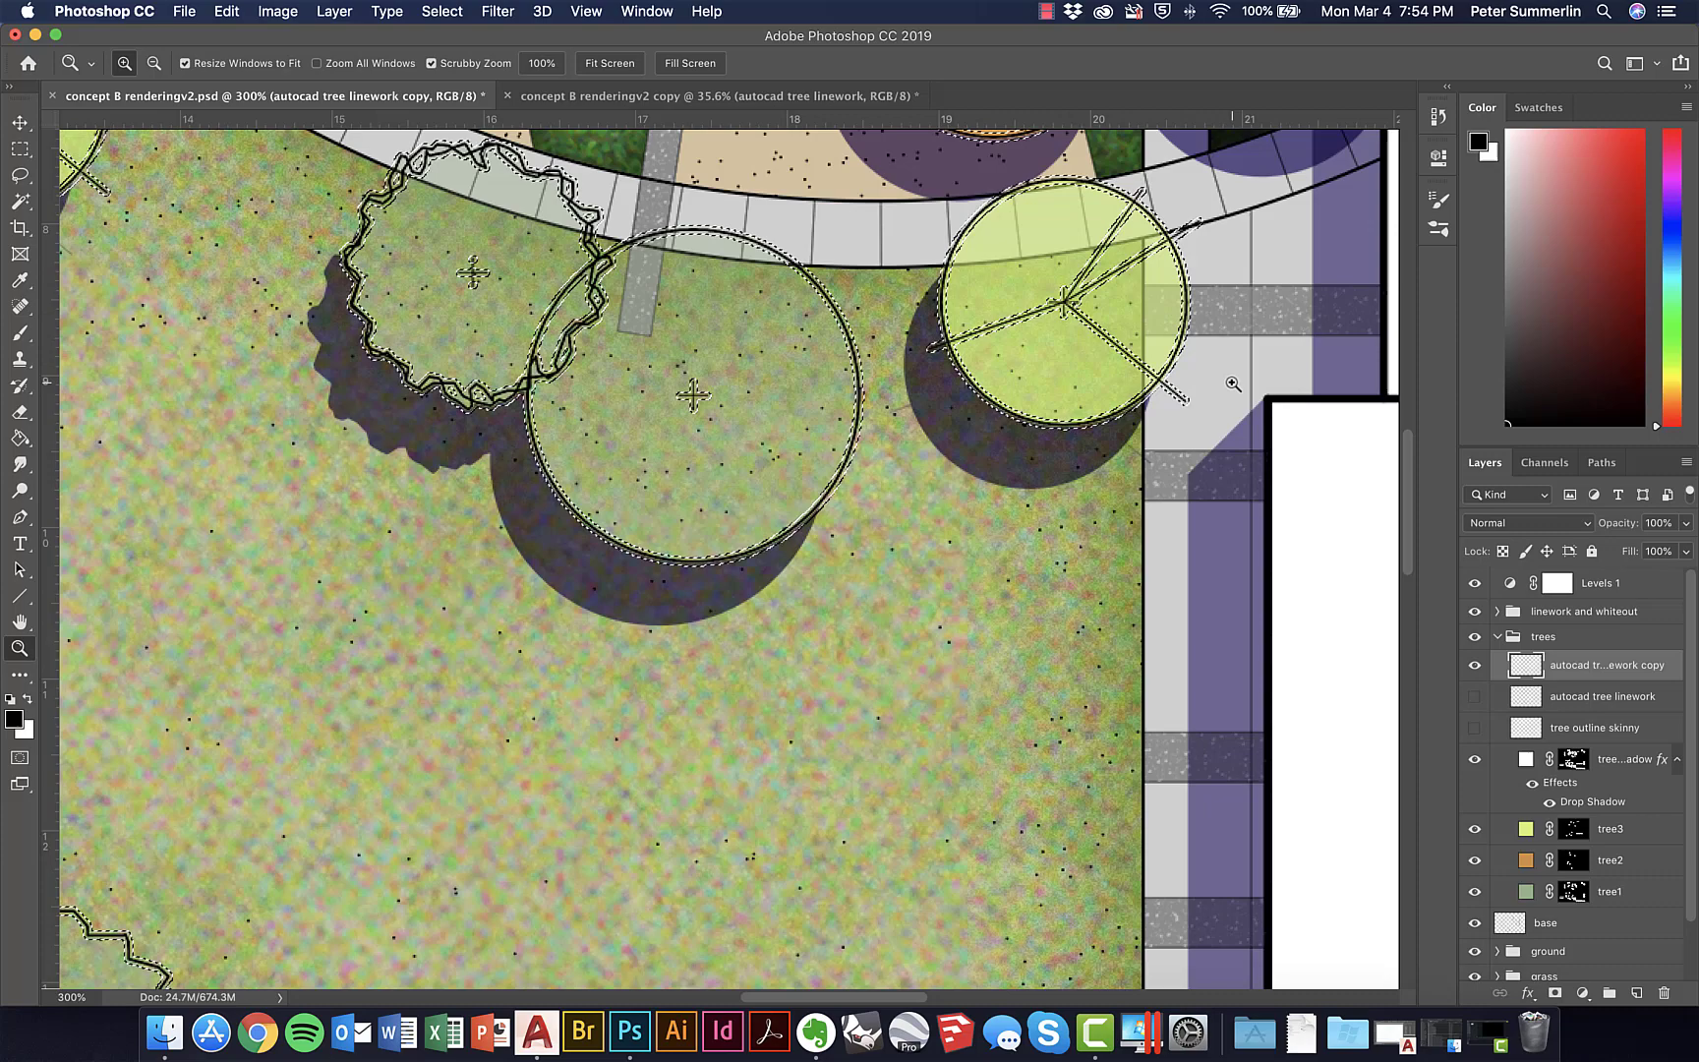
key("super+x")
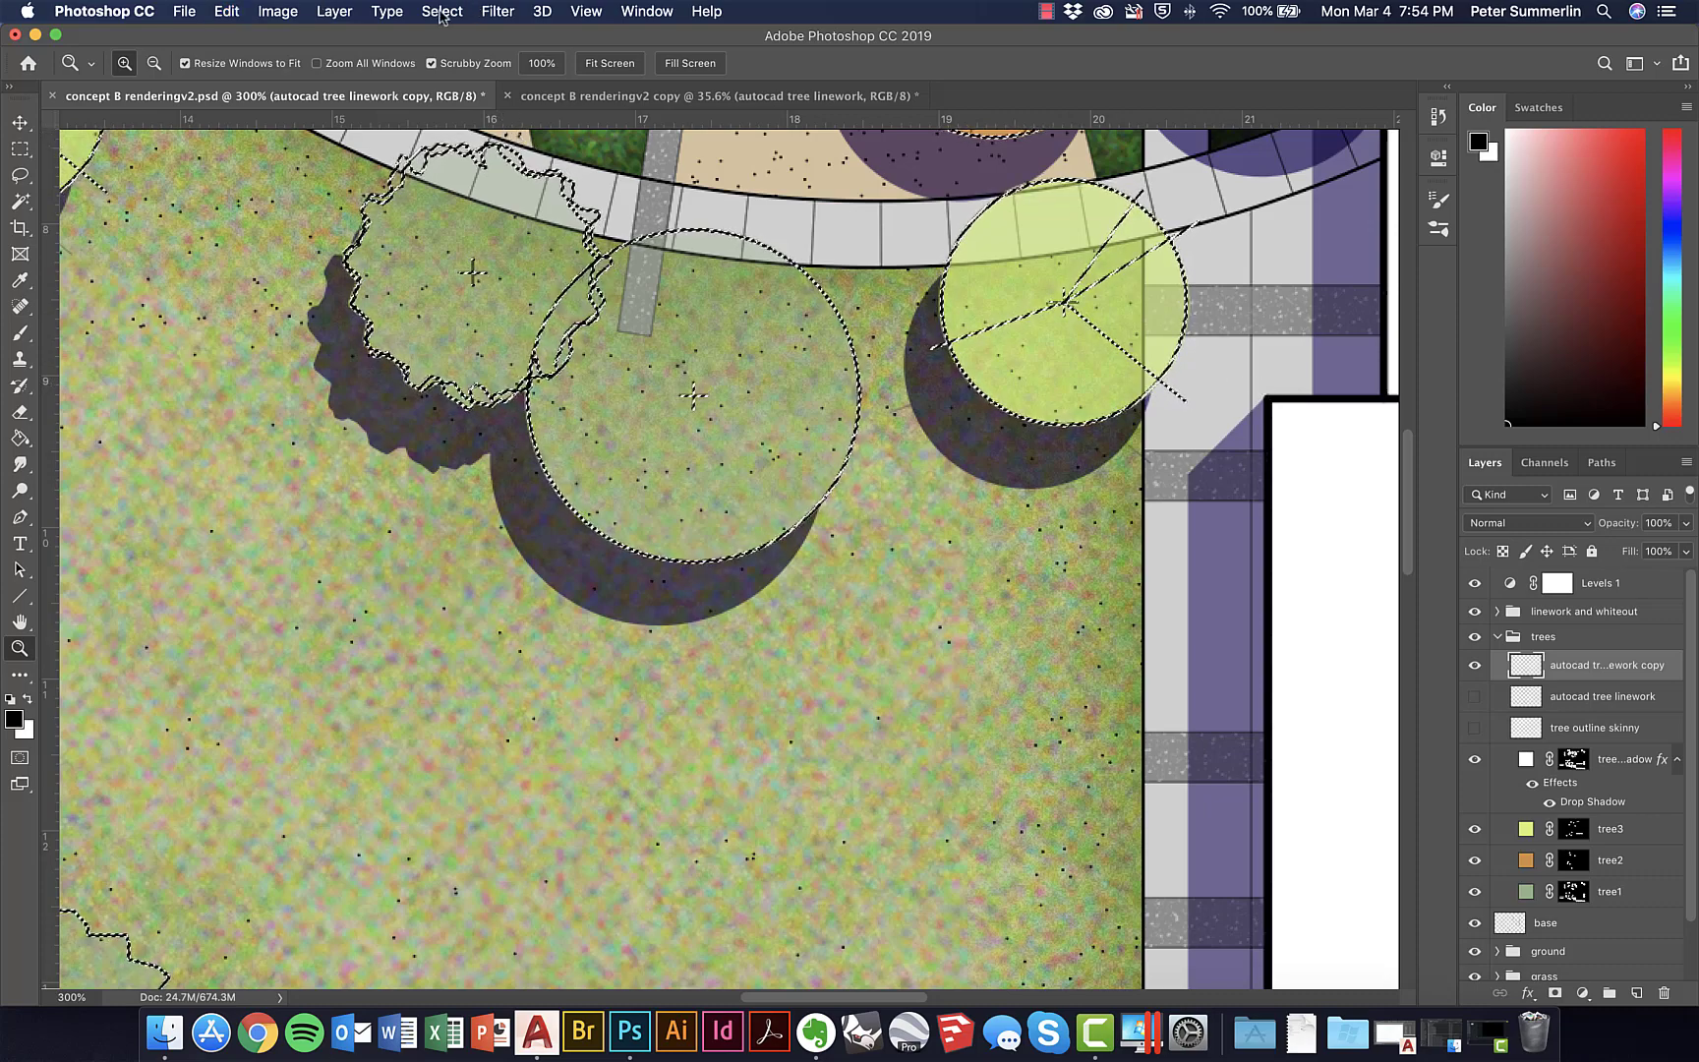
left_click(442, 10)
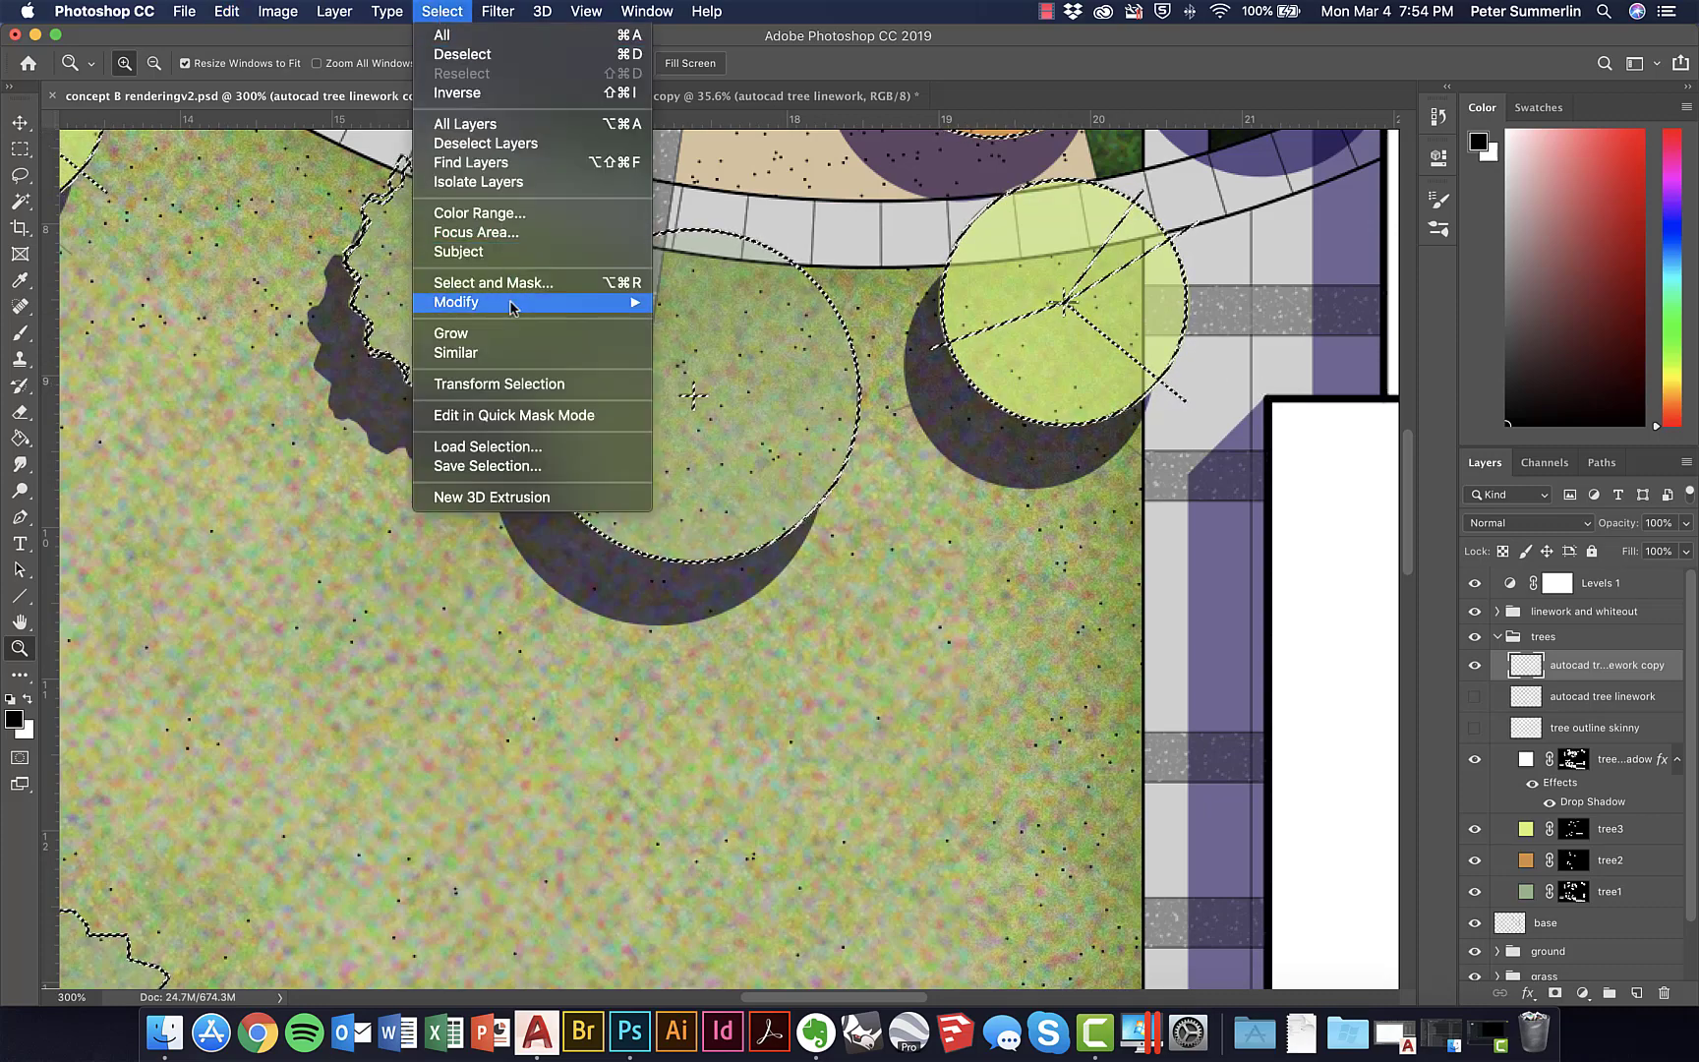
mouse_move(512, 308)
left_click(708, 344)
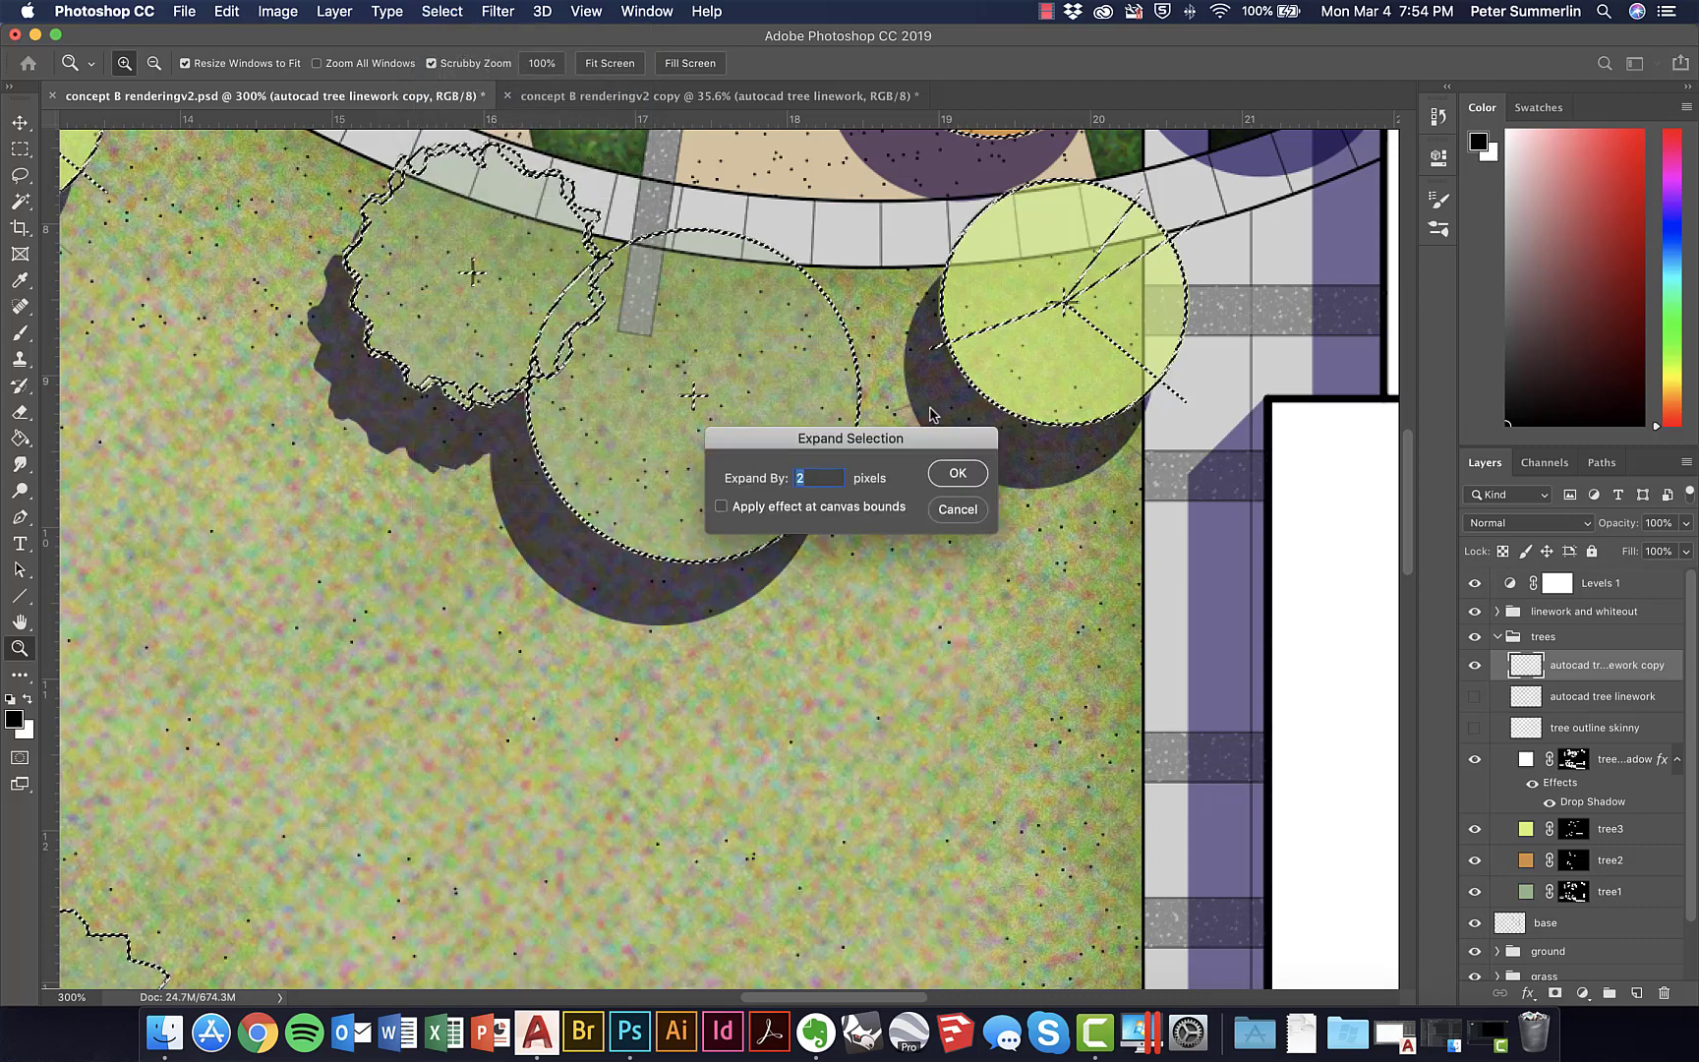
left_click(959, 474)
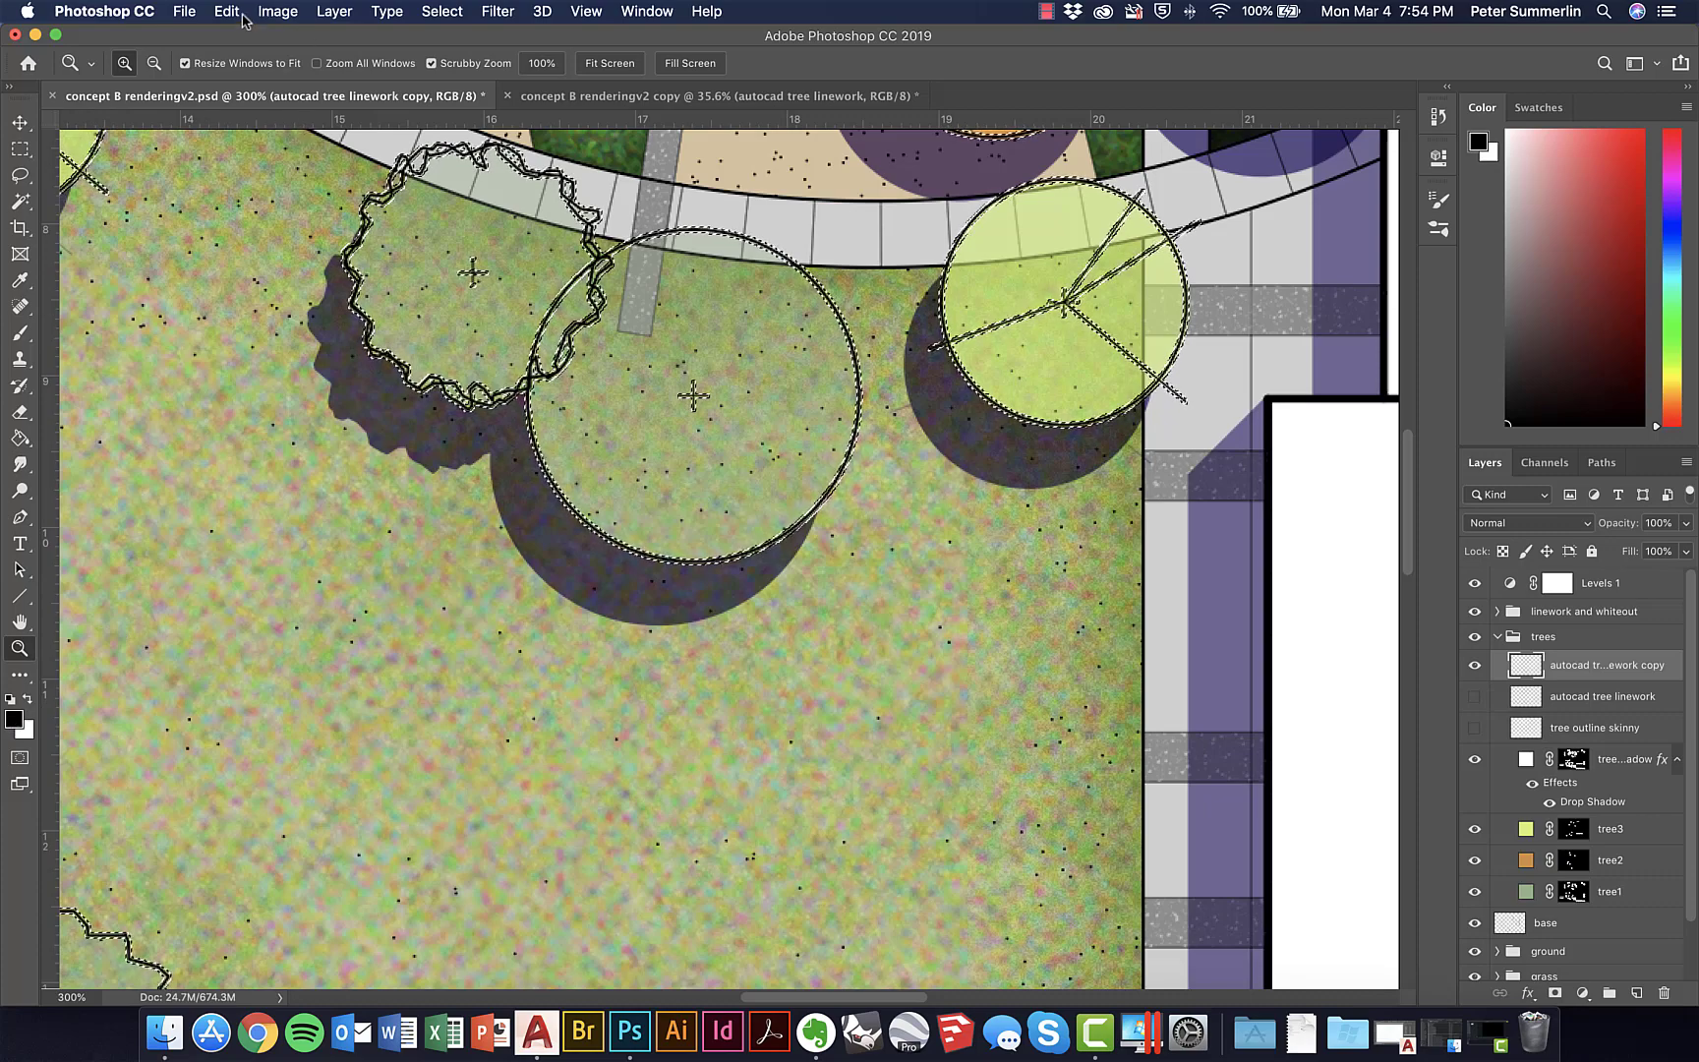
Fill the expanded selection with the black foreground colour at 100% Normal, then deselect
left_click(243, 15)
left_click(285, 334)
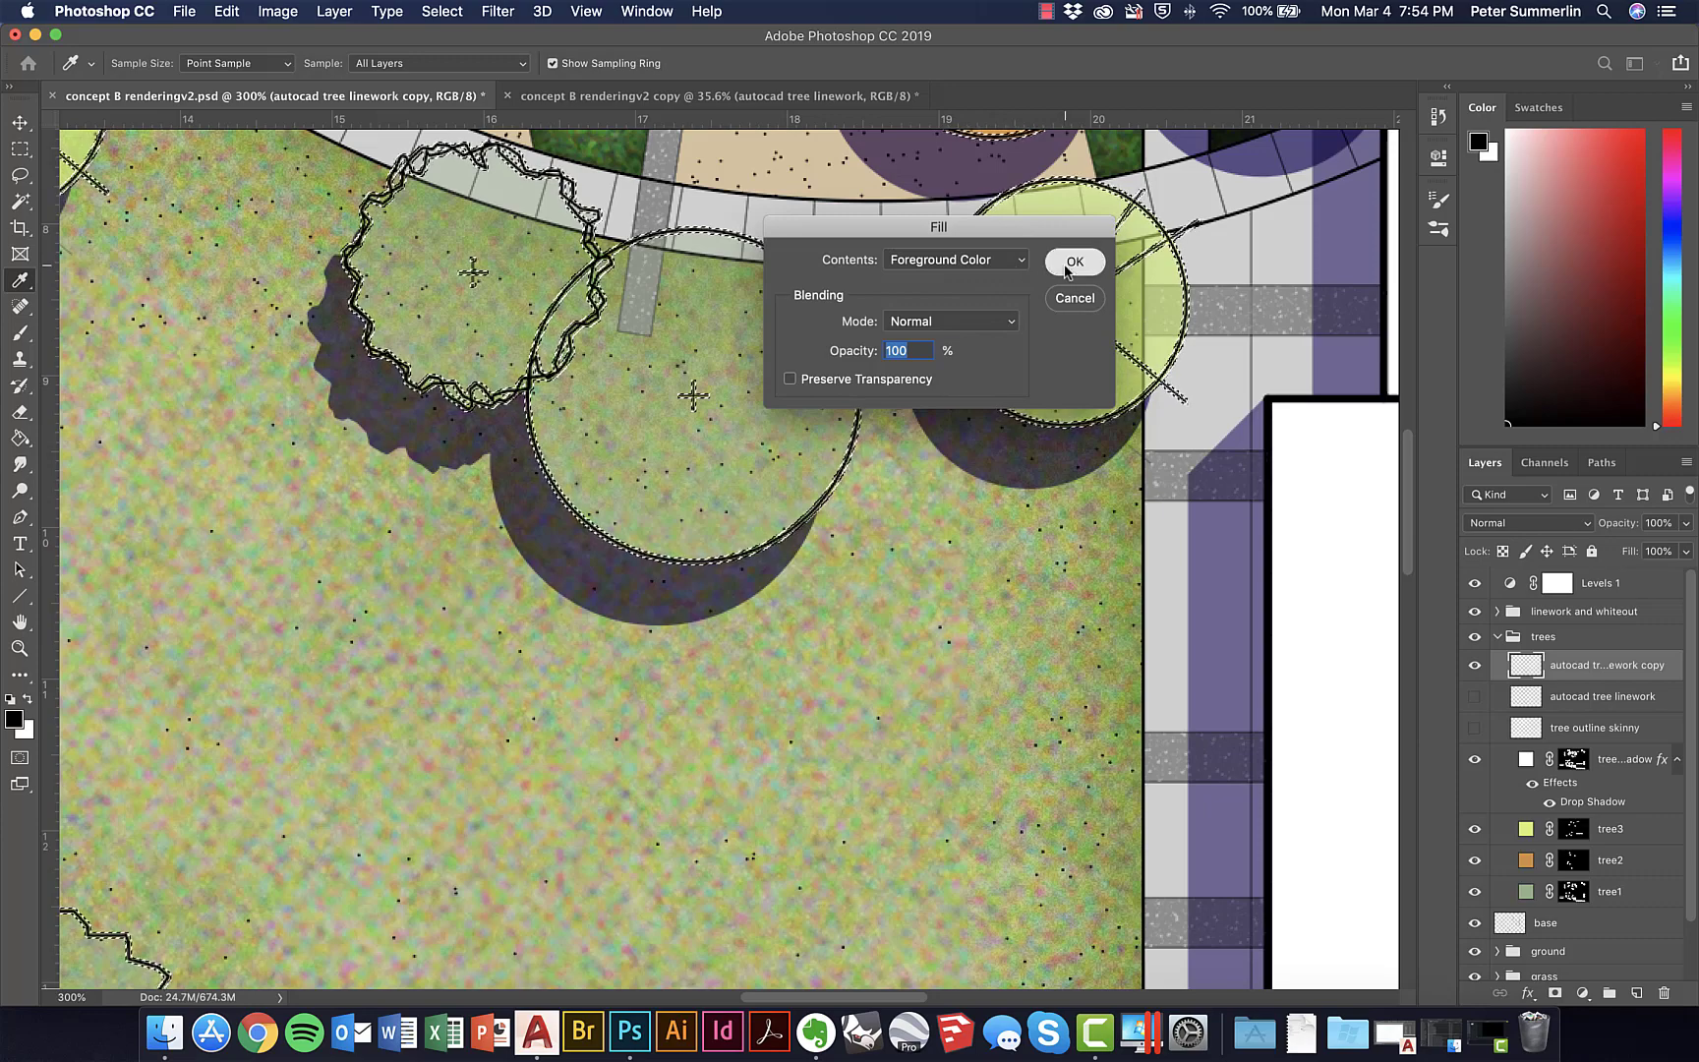
key("Return")
key("z")
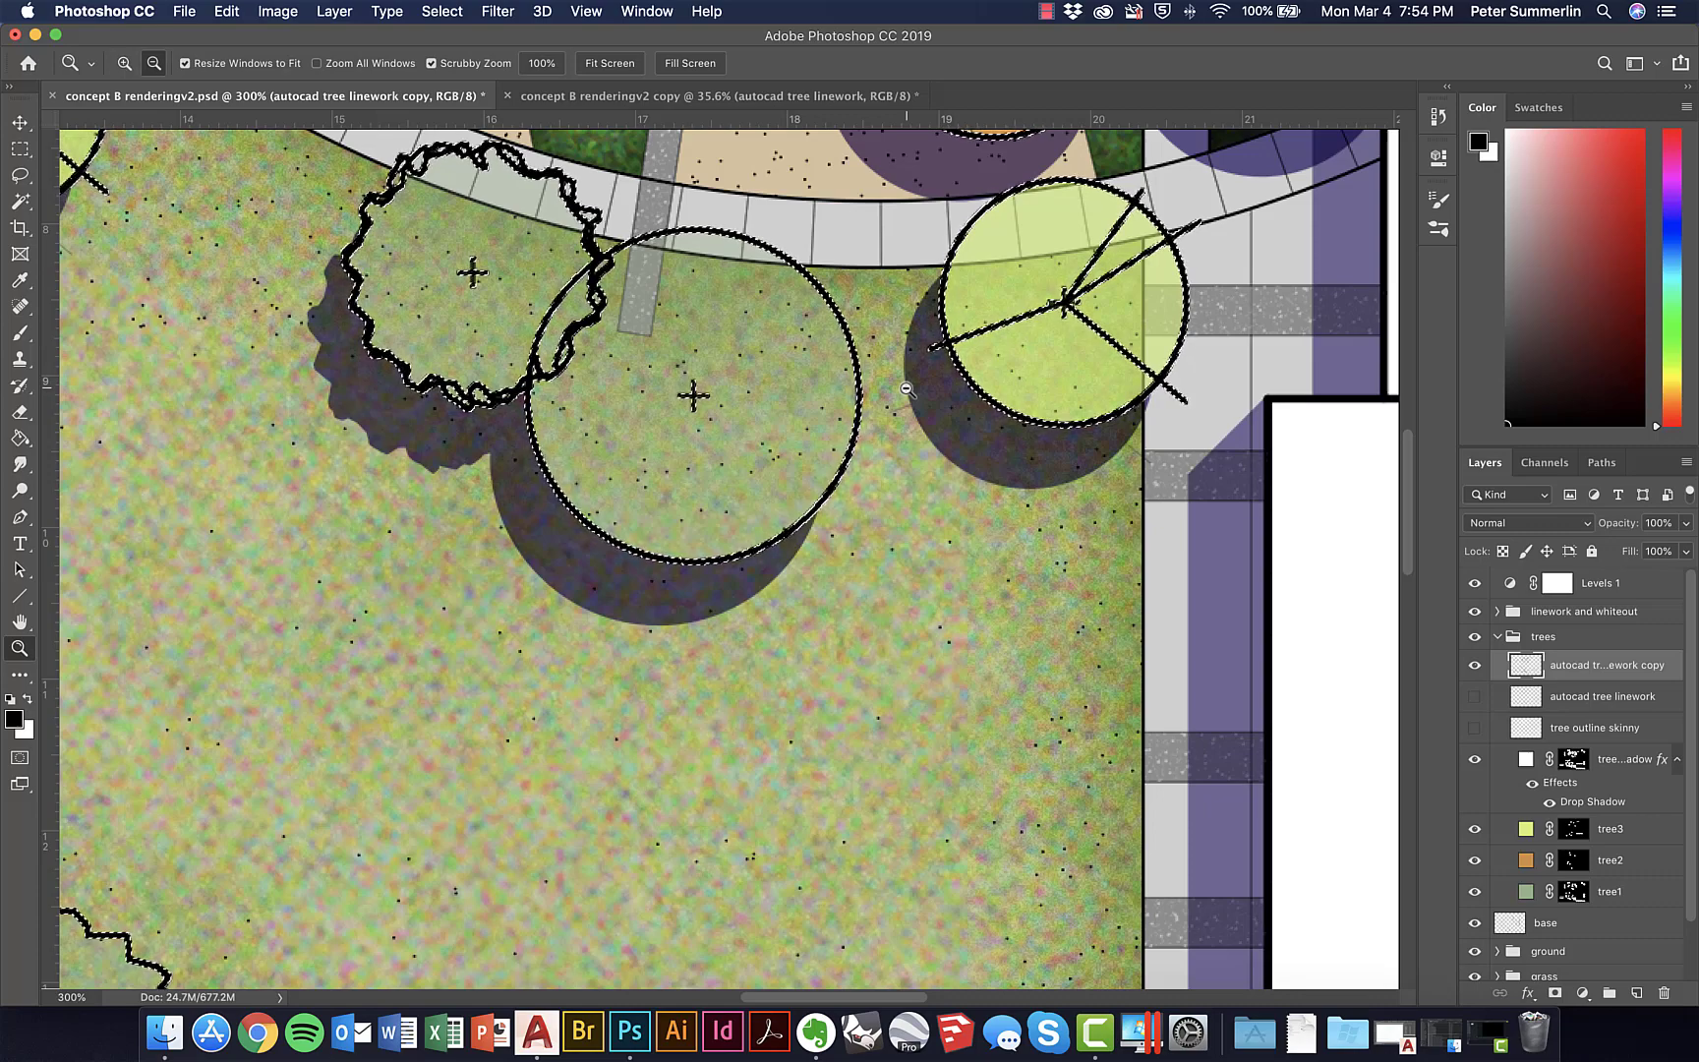
key("alt")
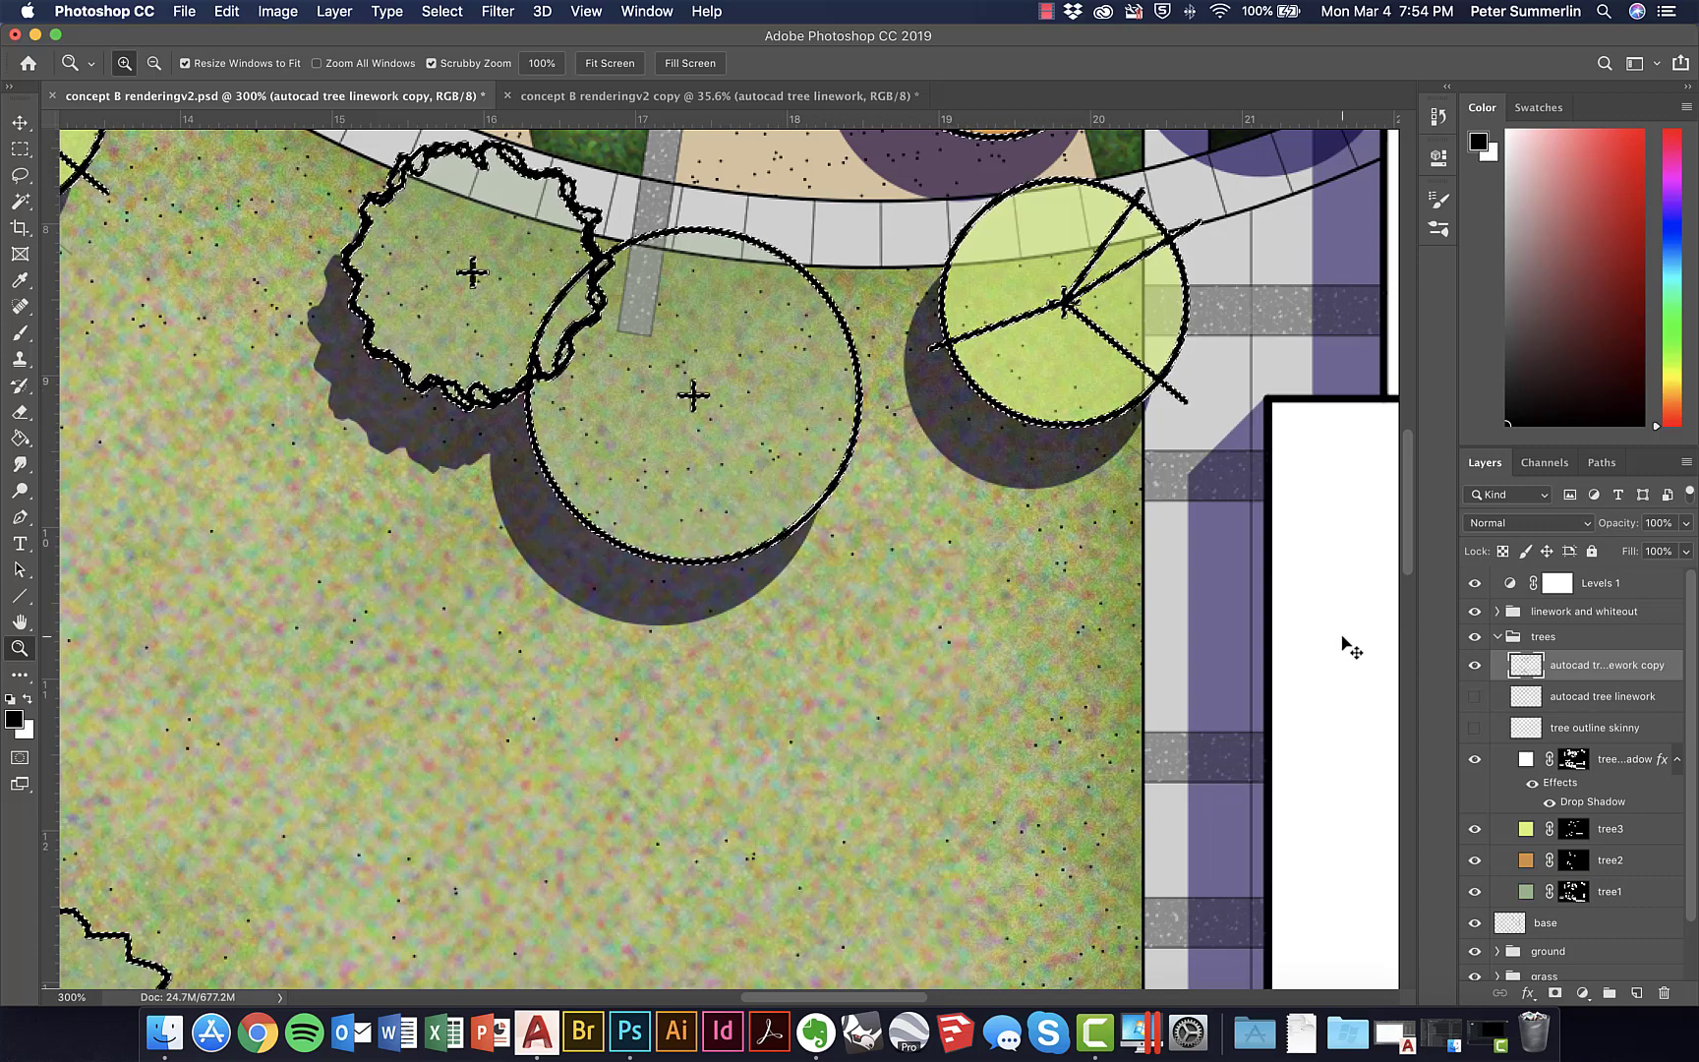
key("super+d")
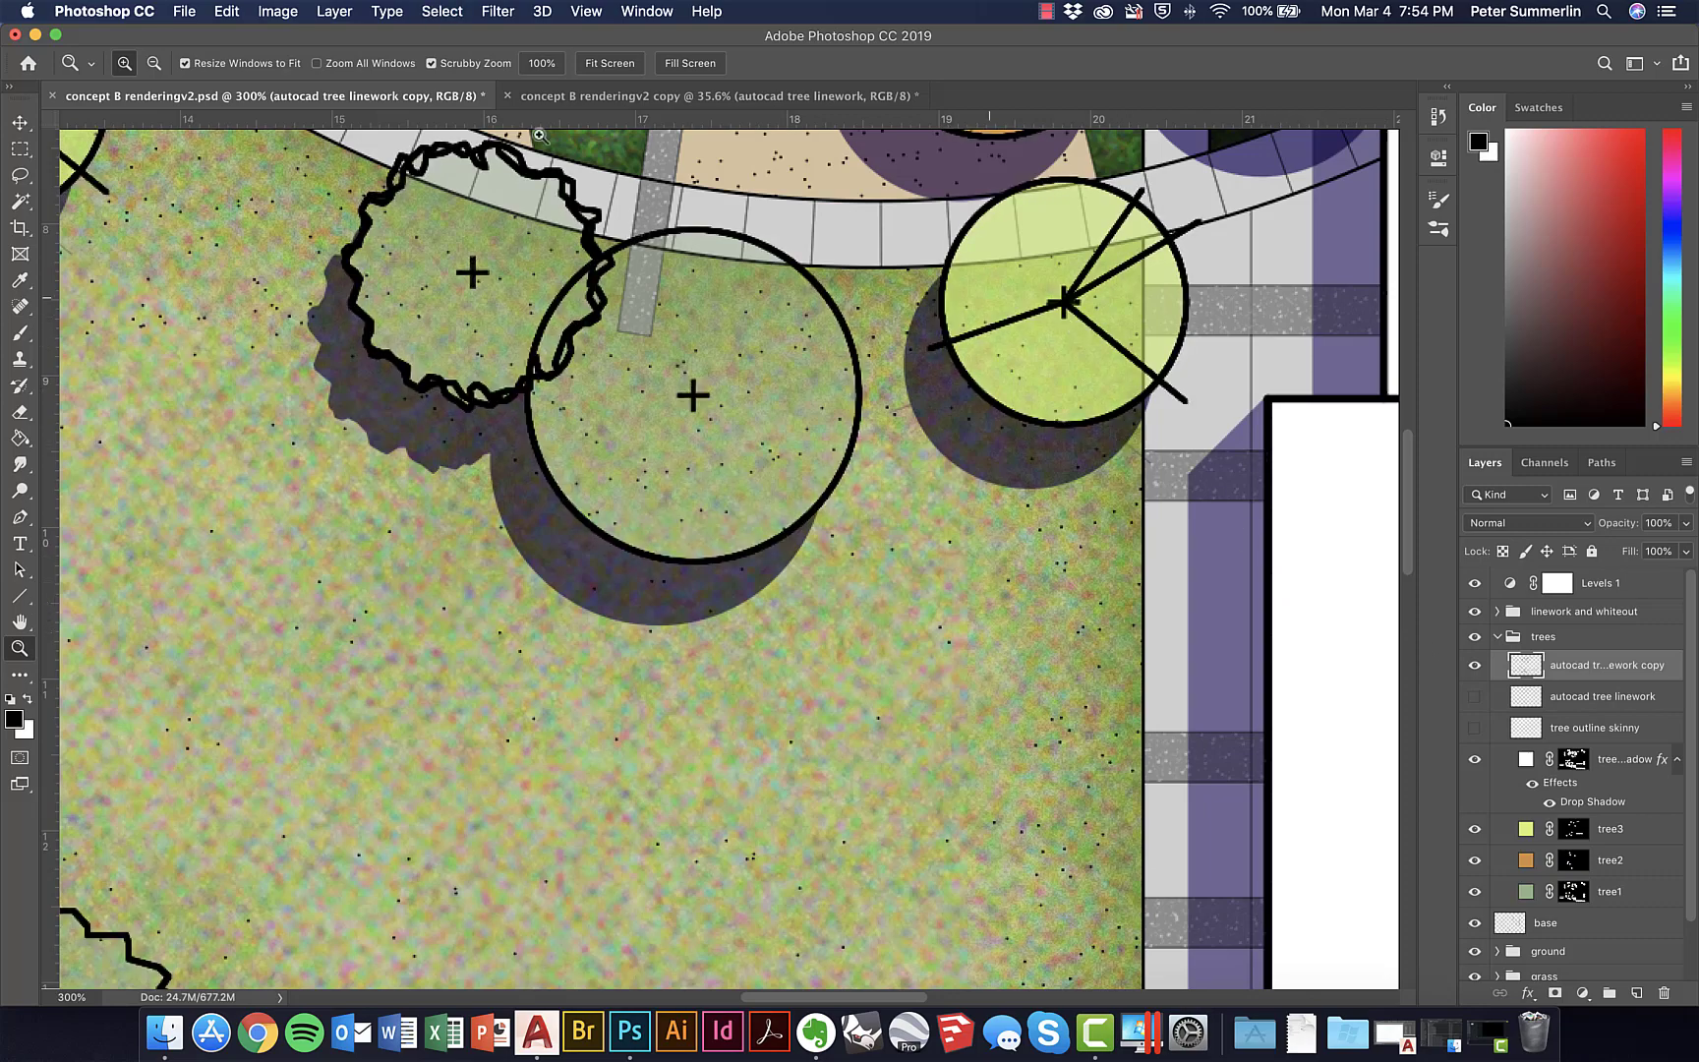
Apply Ripple to the thick copied linework, settling on Amount 25% and Size Large
left_click(497, 12)
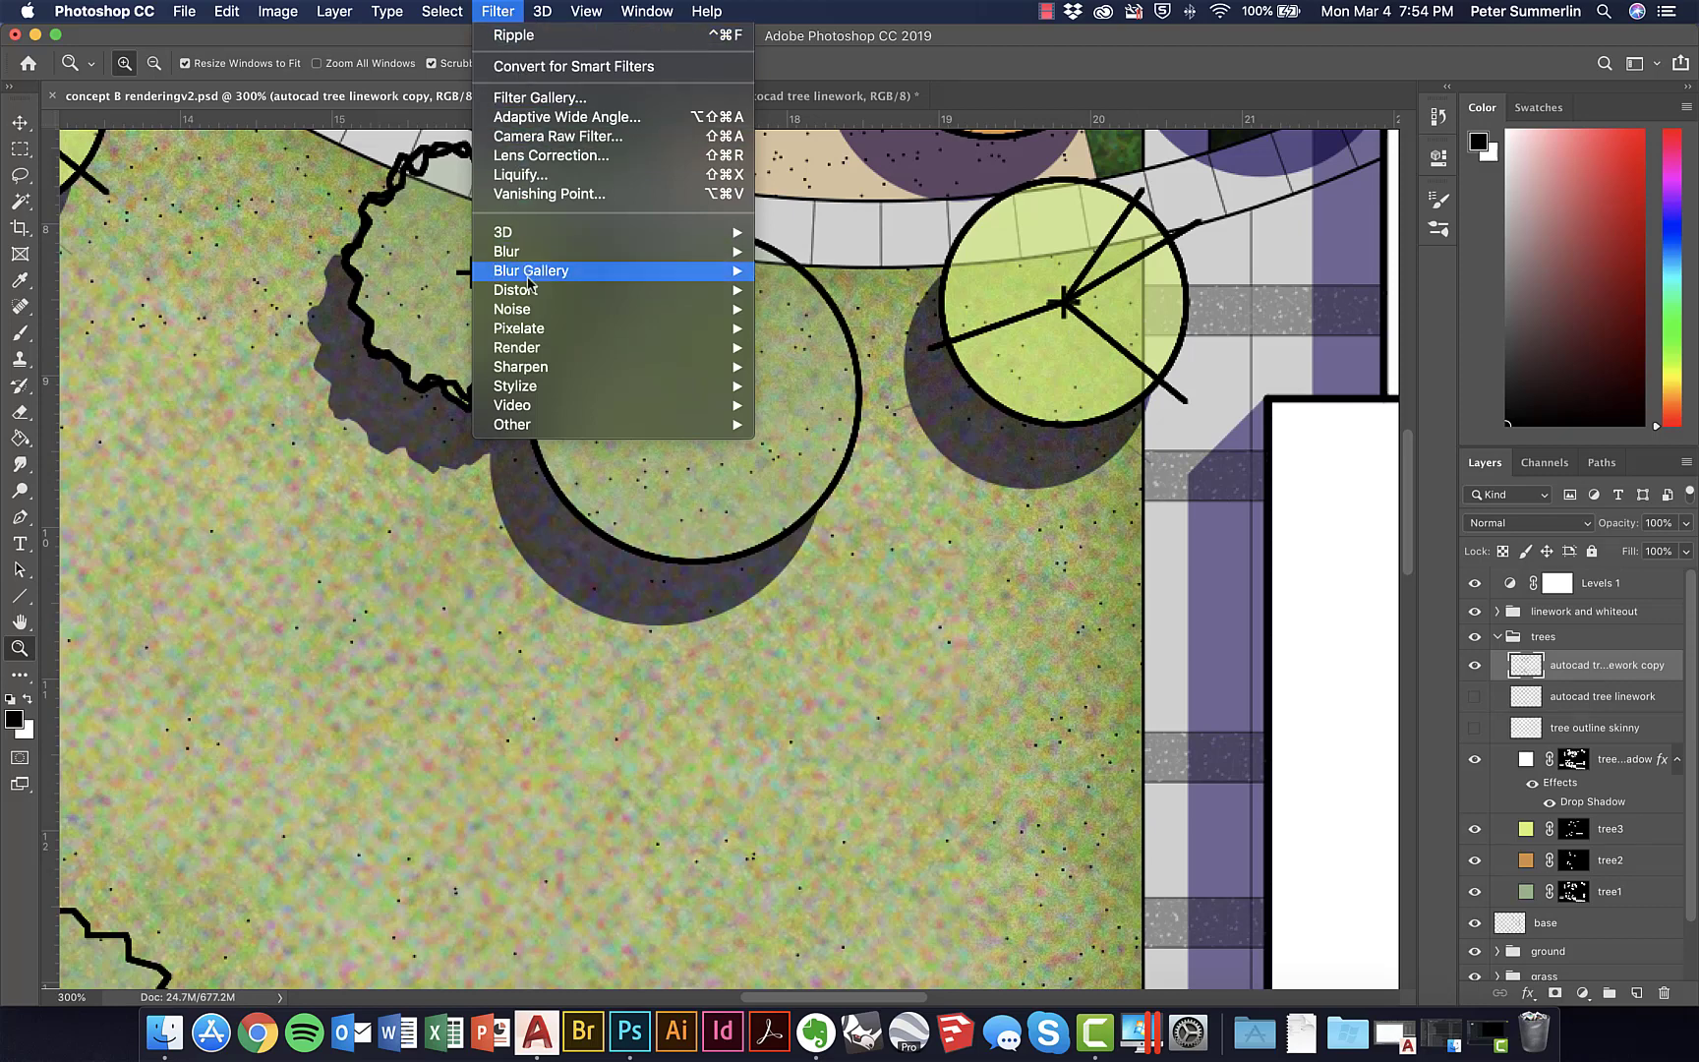
mouse_move(528, 295)
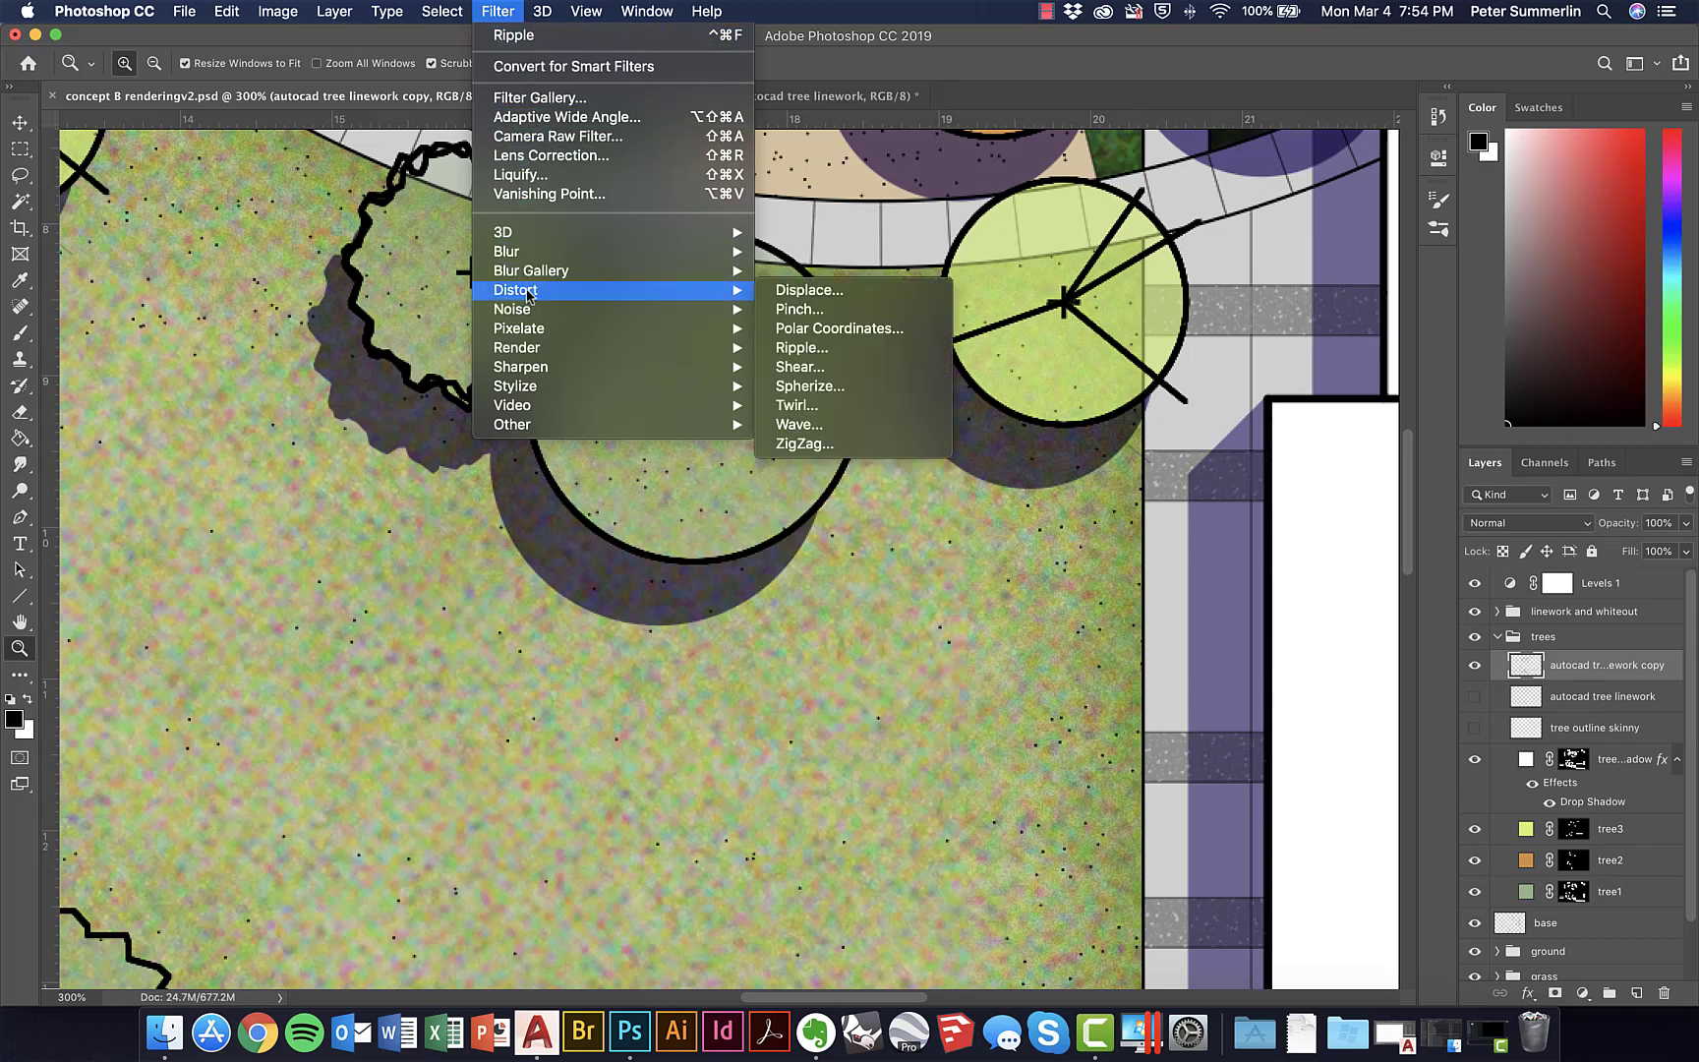
left_click(786, 348)
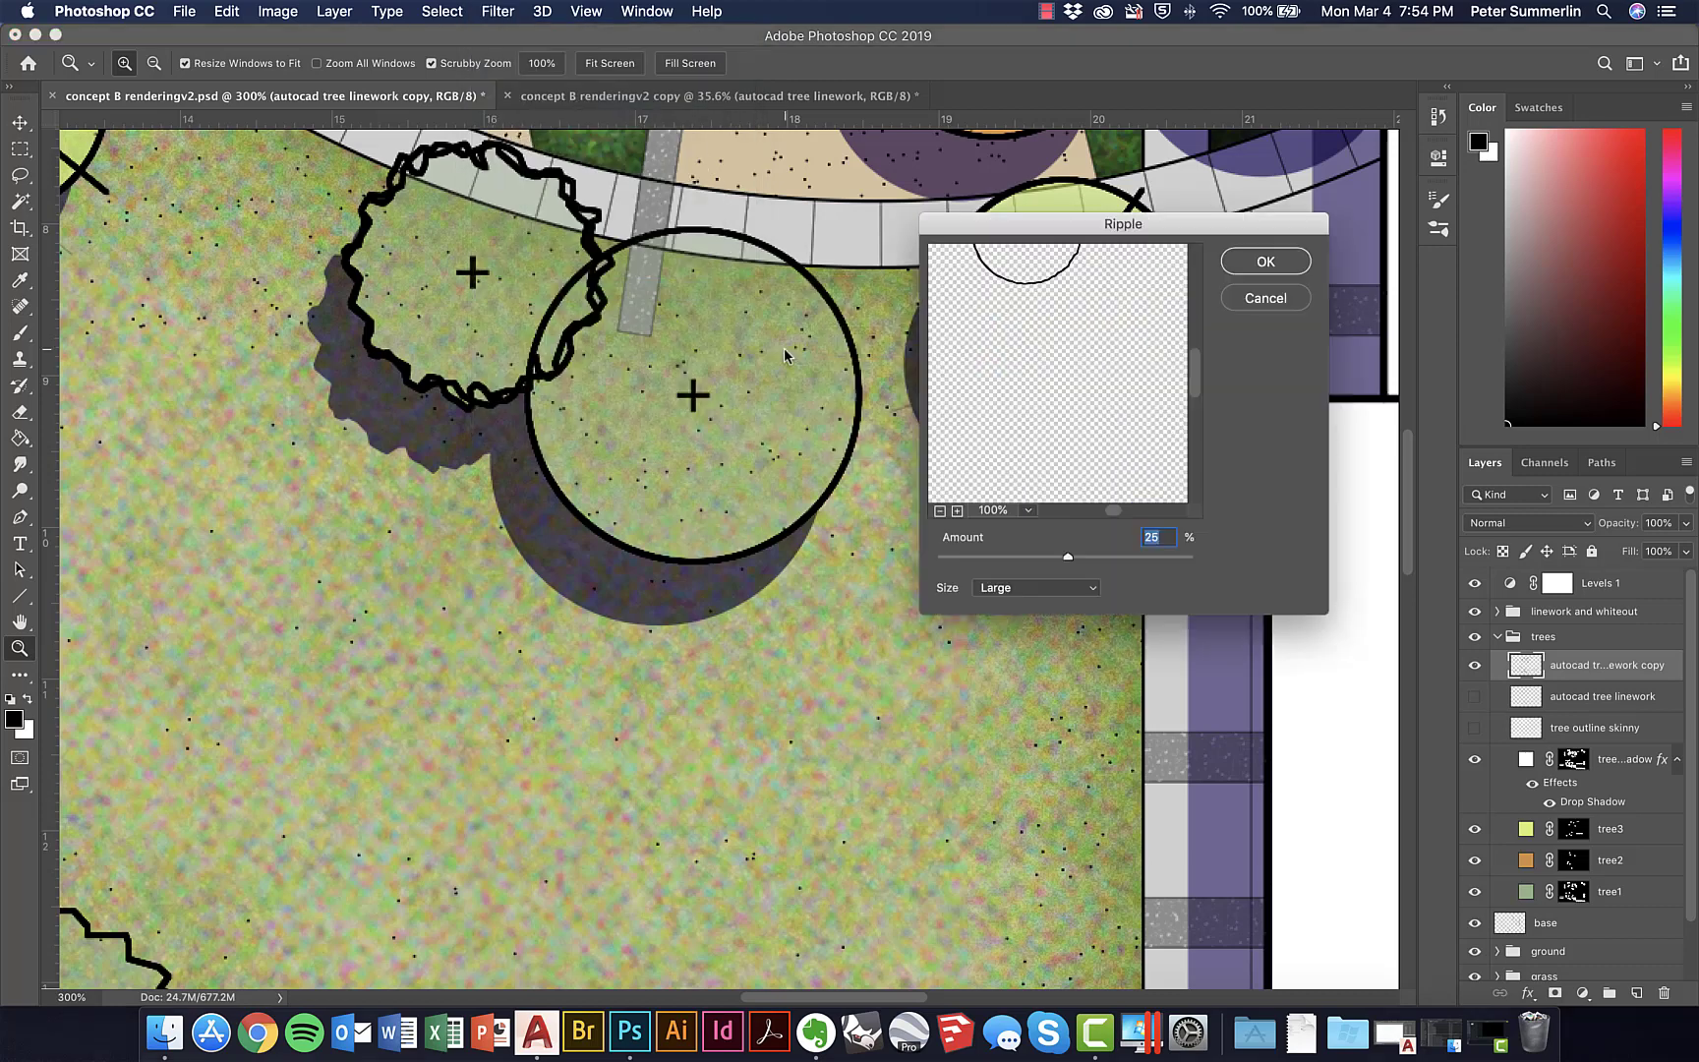
left_click_drag(1066, 329, 1065, 386)
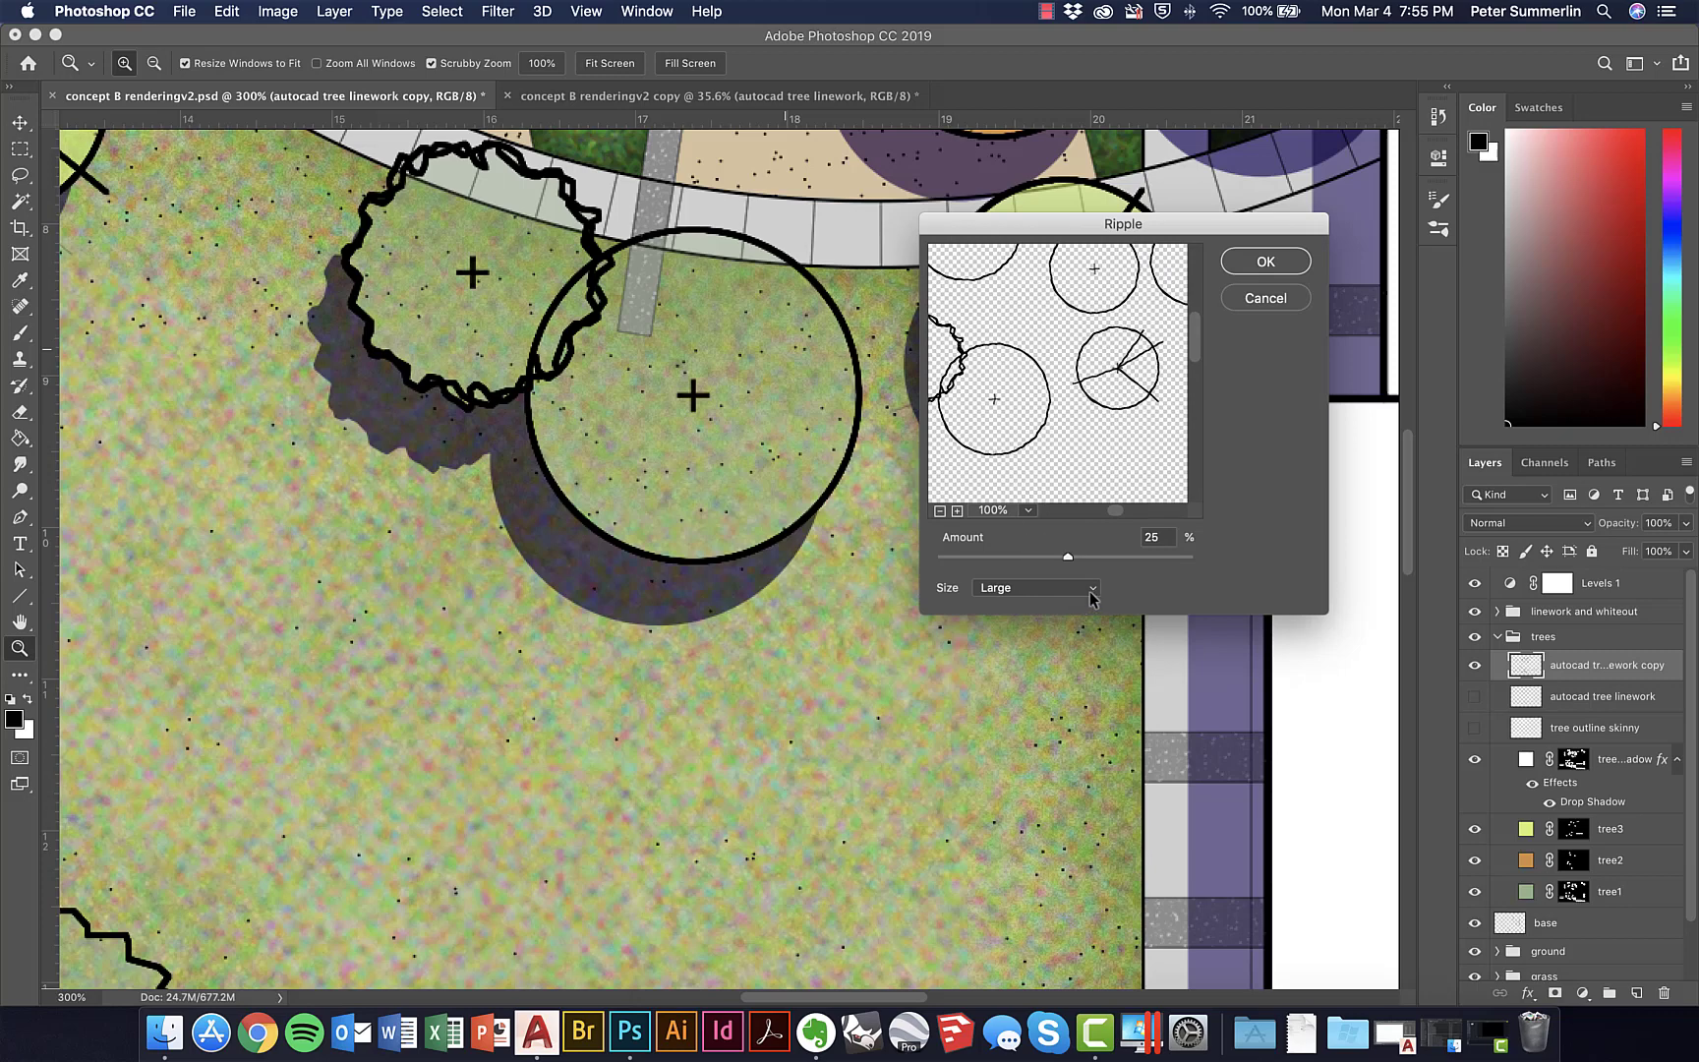
left_click(1089, 587)
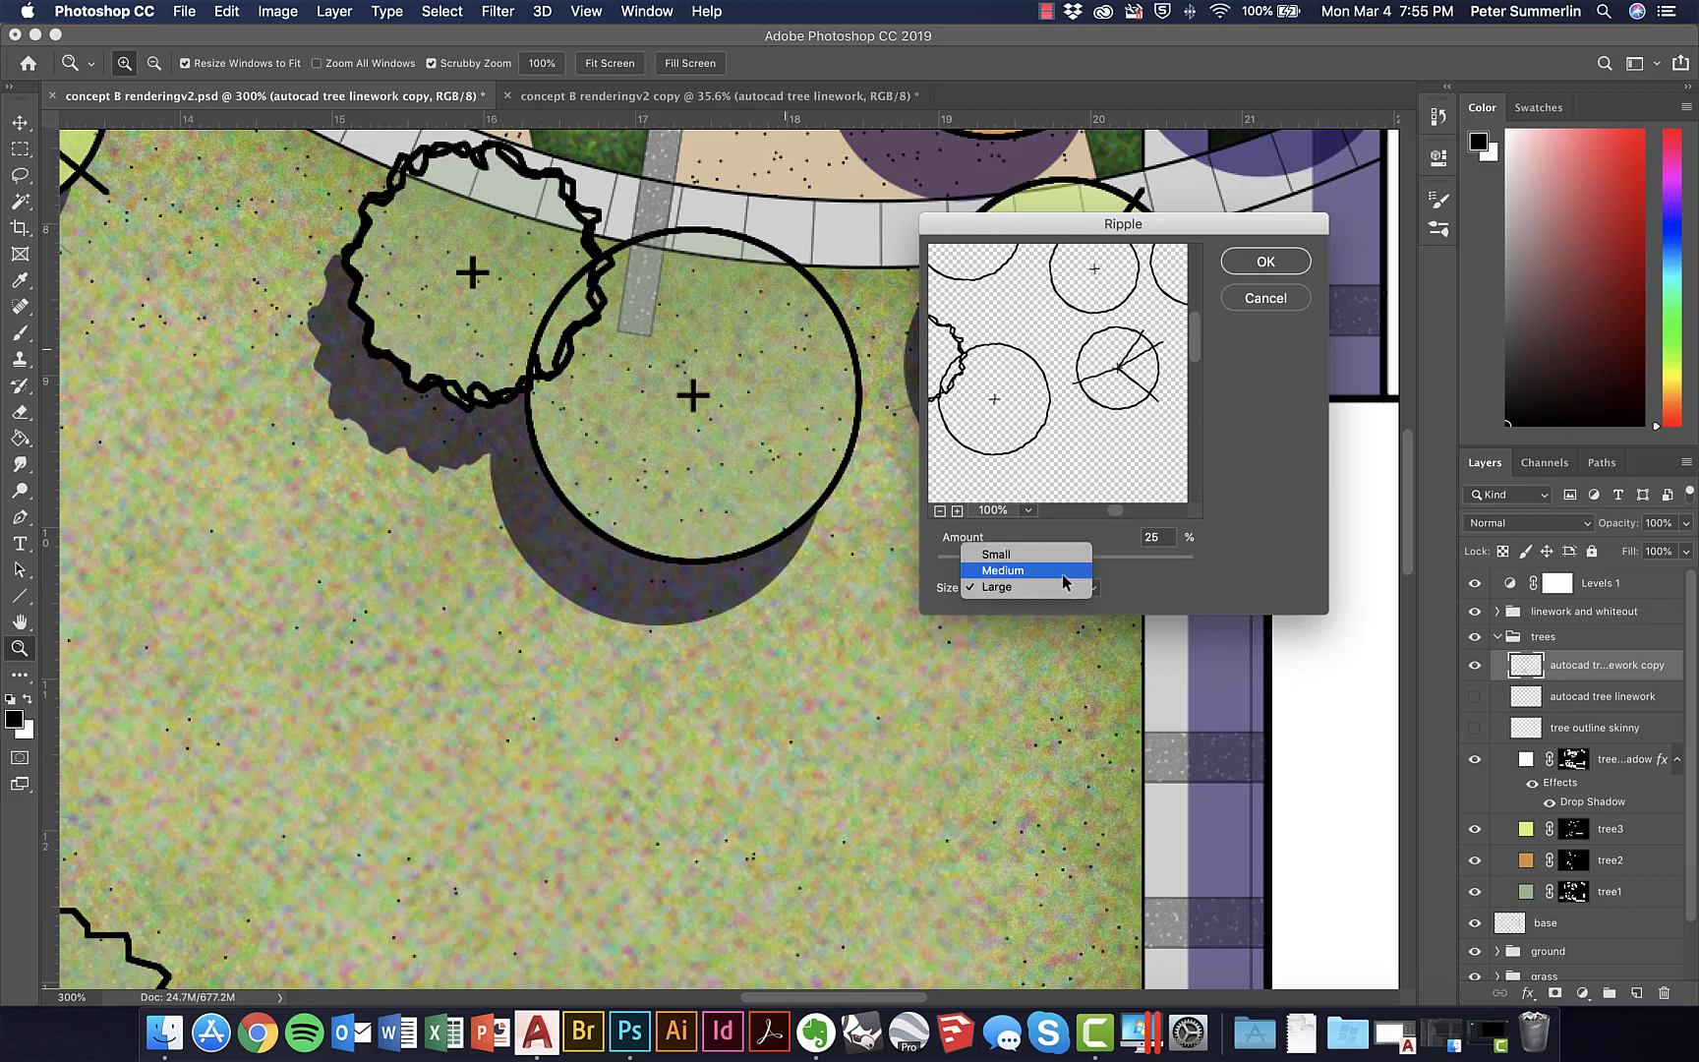
key("Escape")
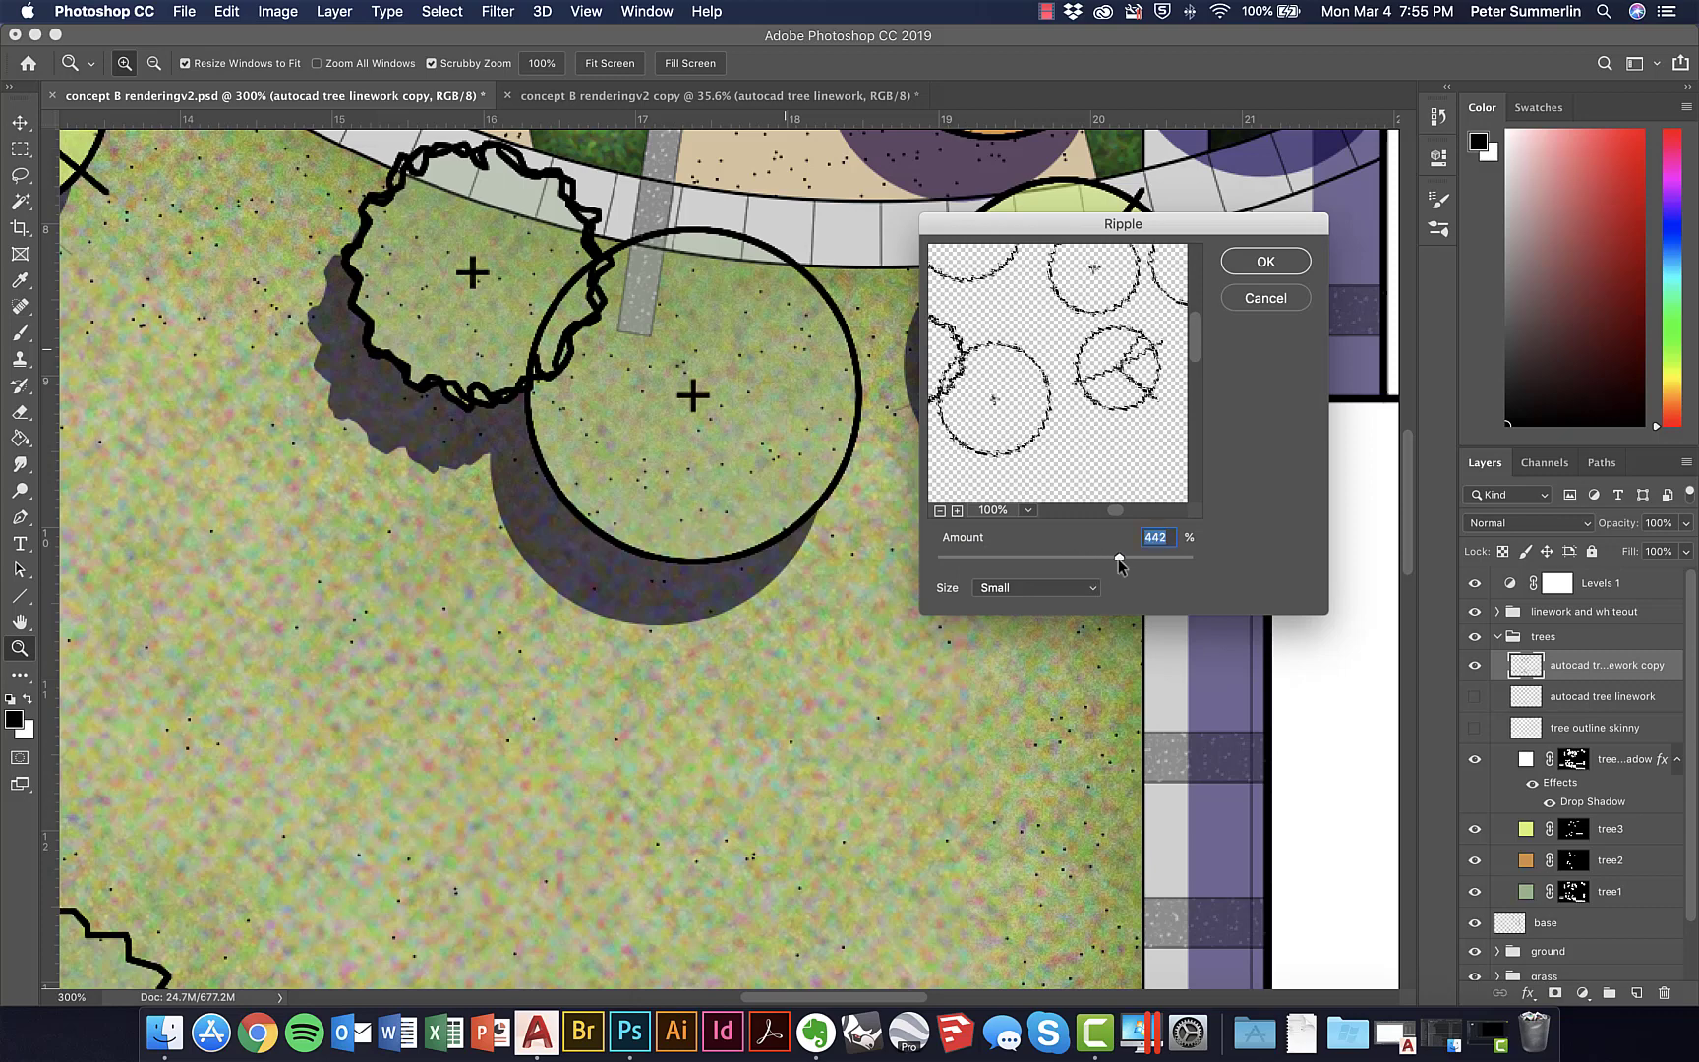
left_click_drag(1118, 559, 1023, 559)
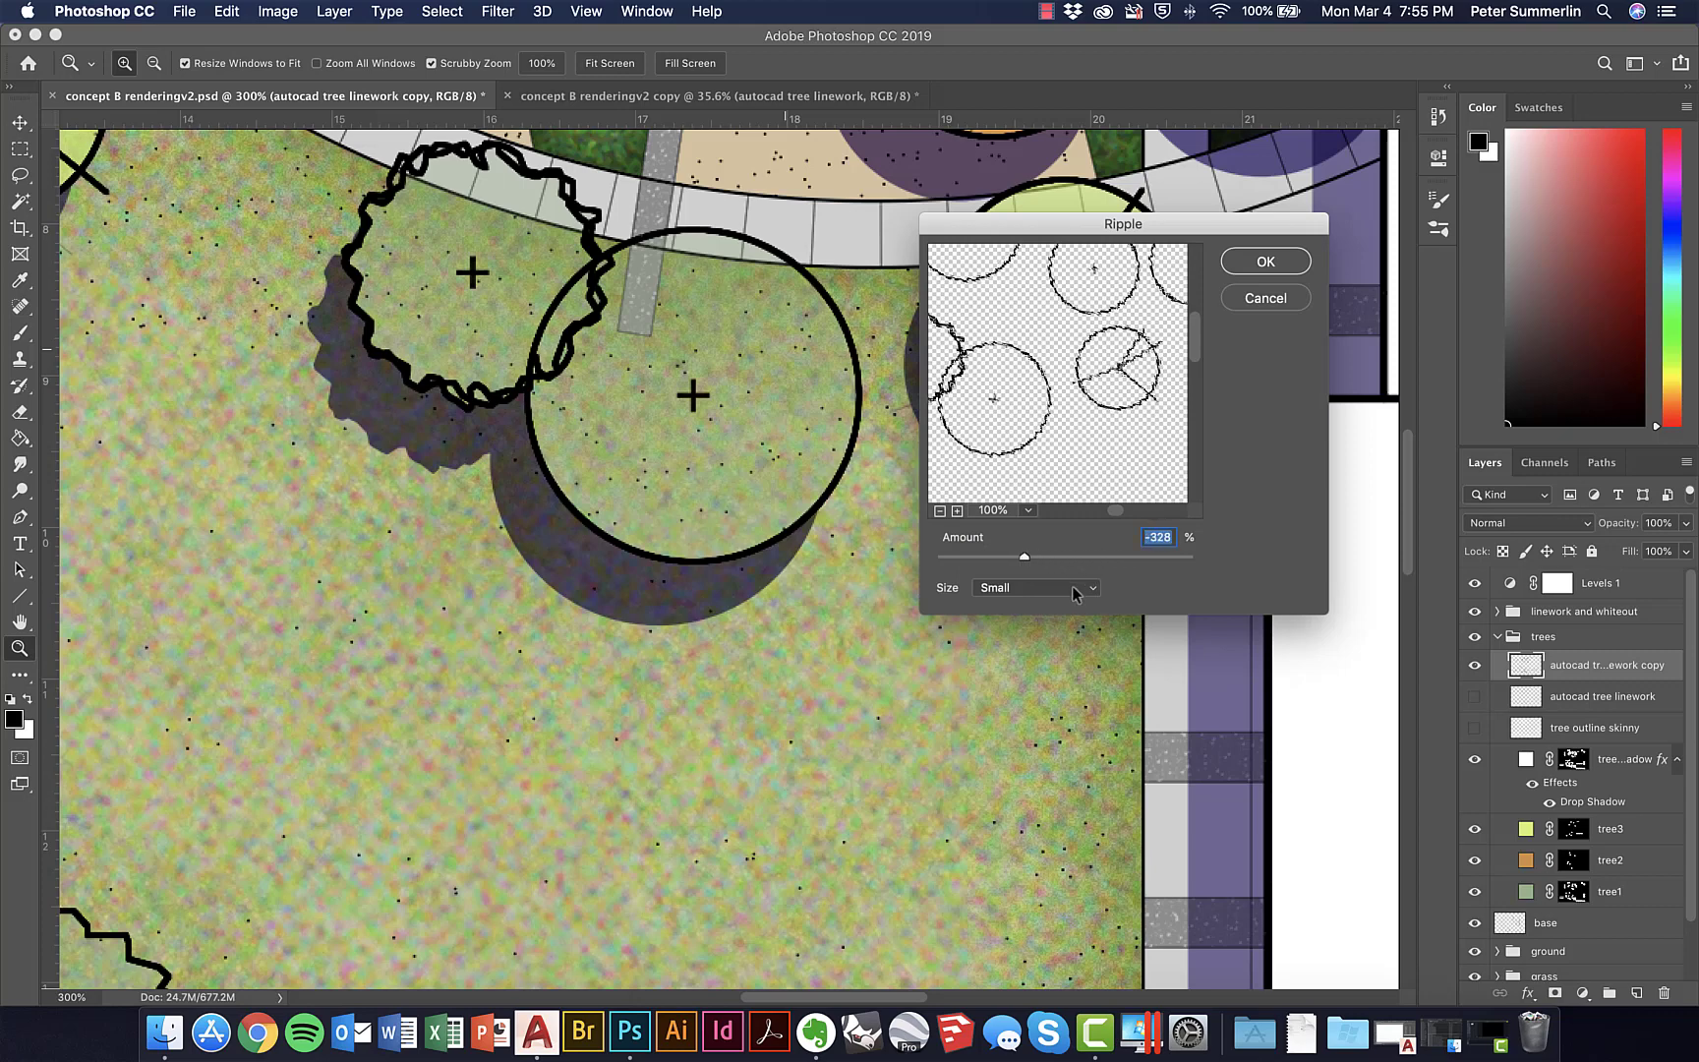
left_click(1070, 585)
left_click(1048, 617)
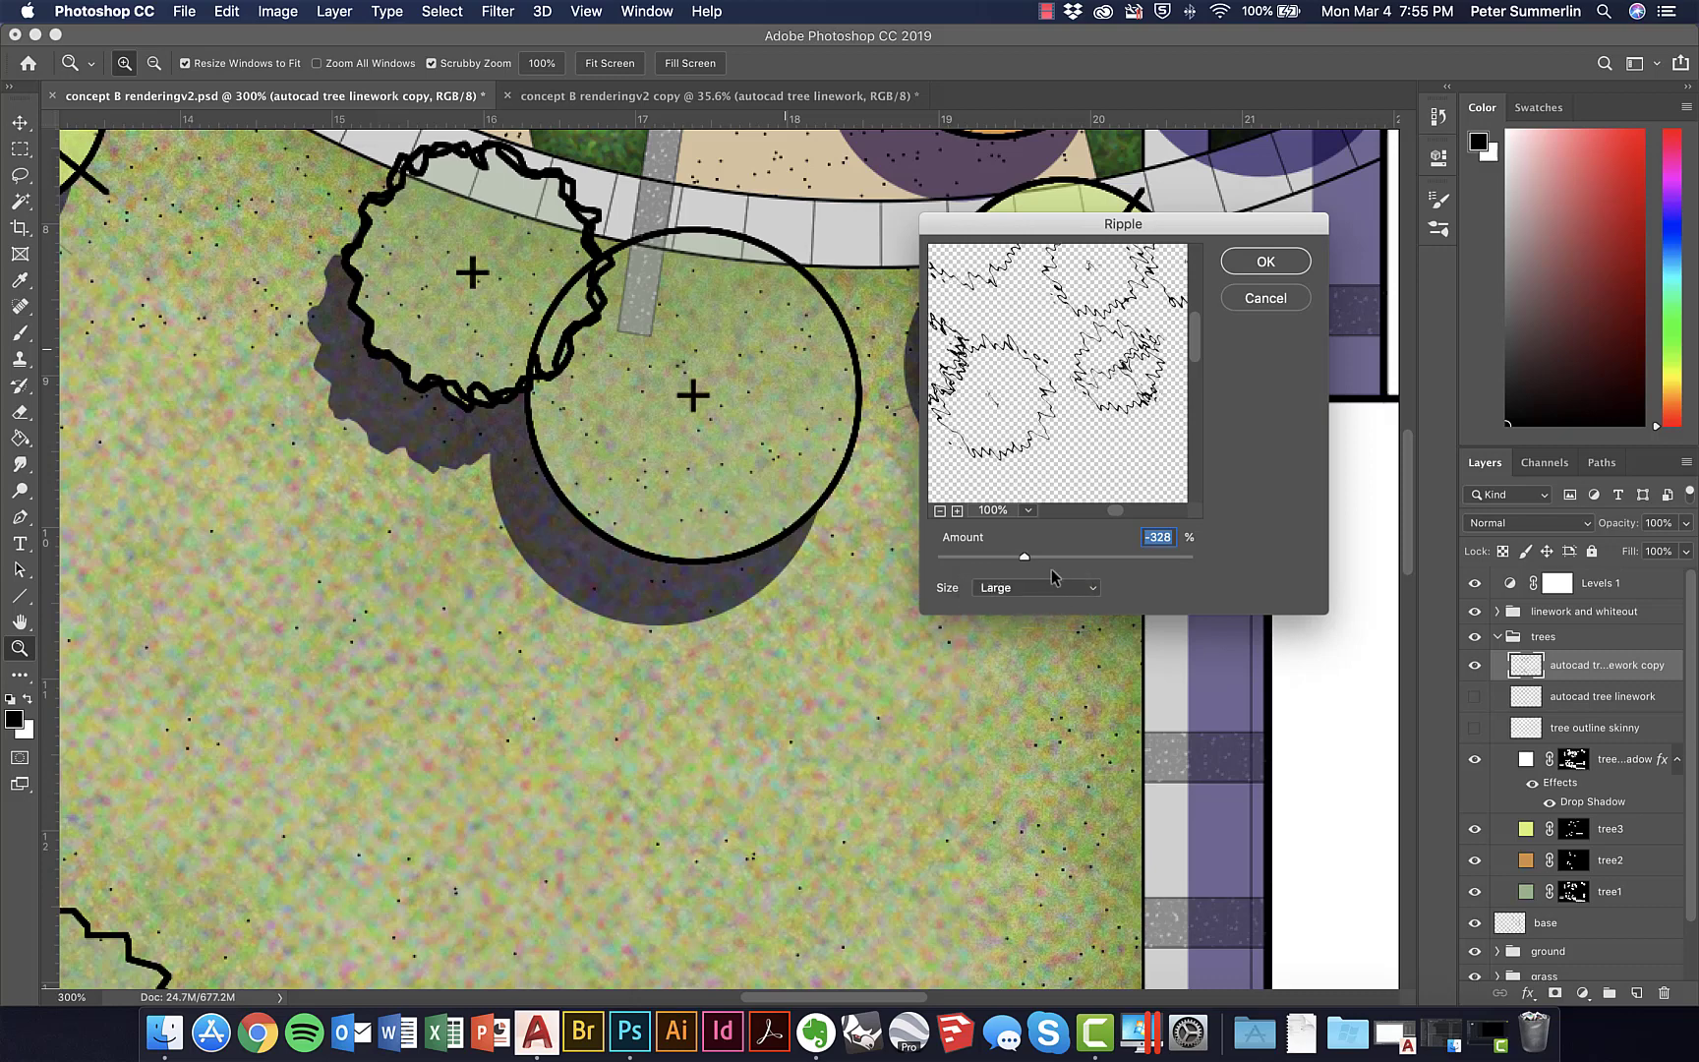
left_click_drag(1026, 557, 1071, 558)
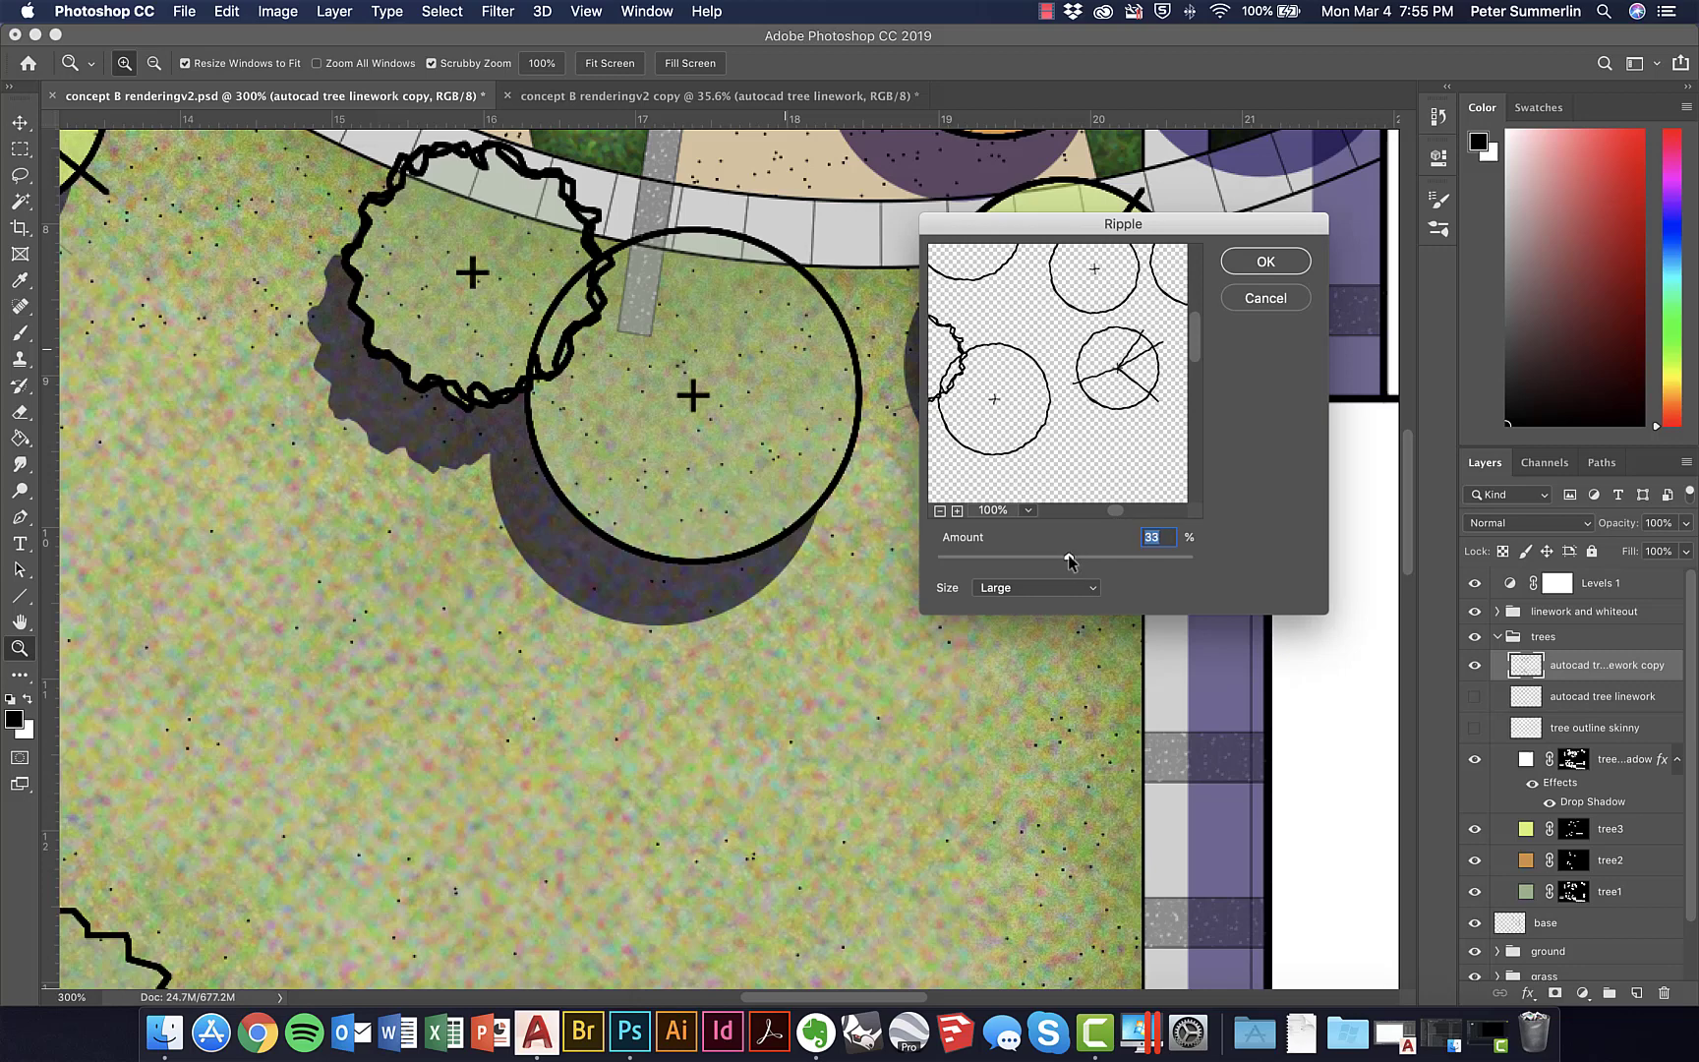
left_click(1264, 264)
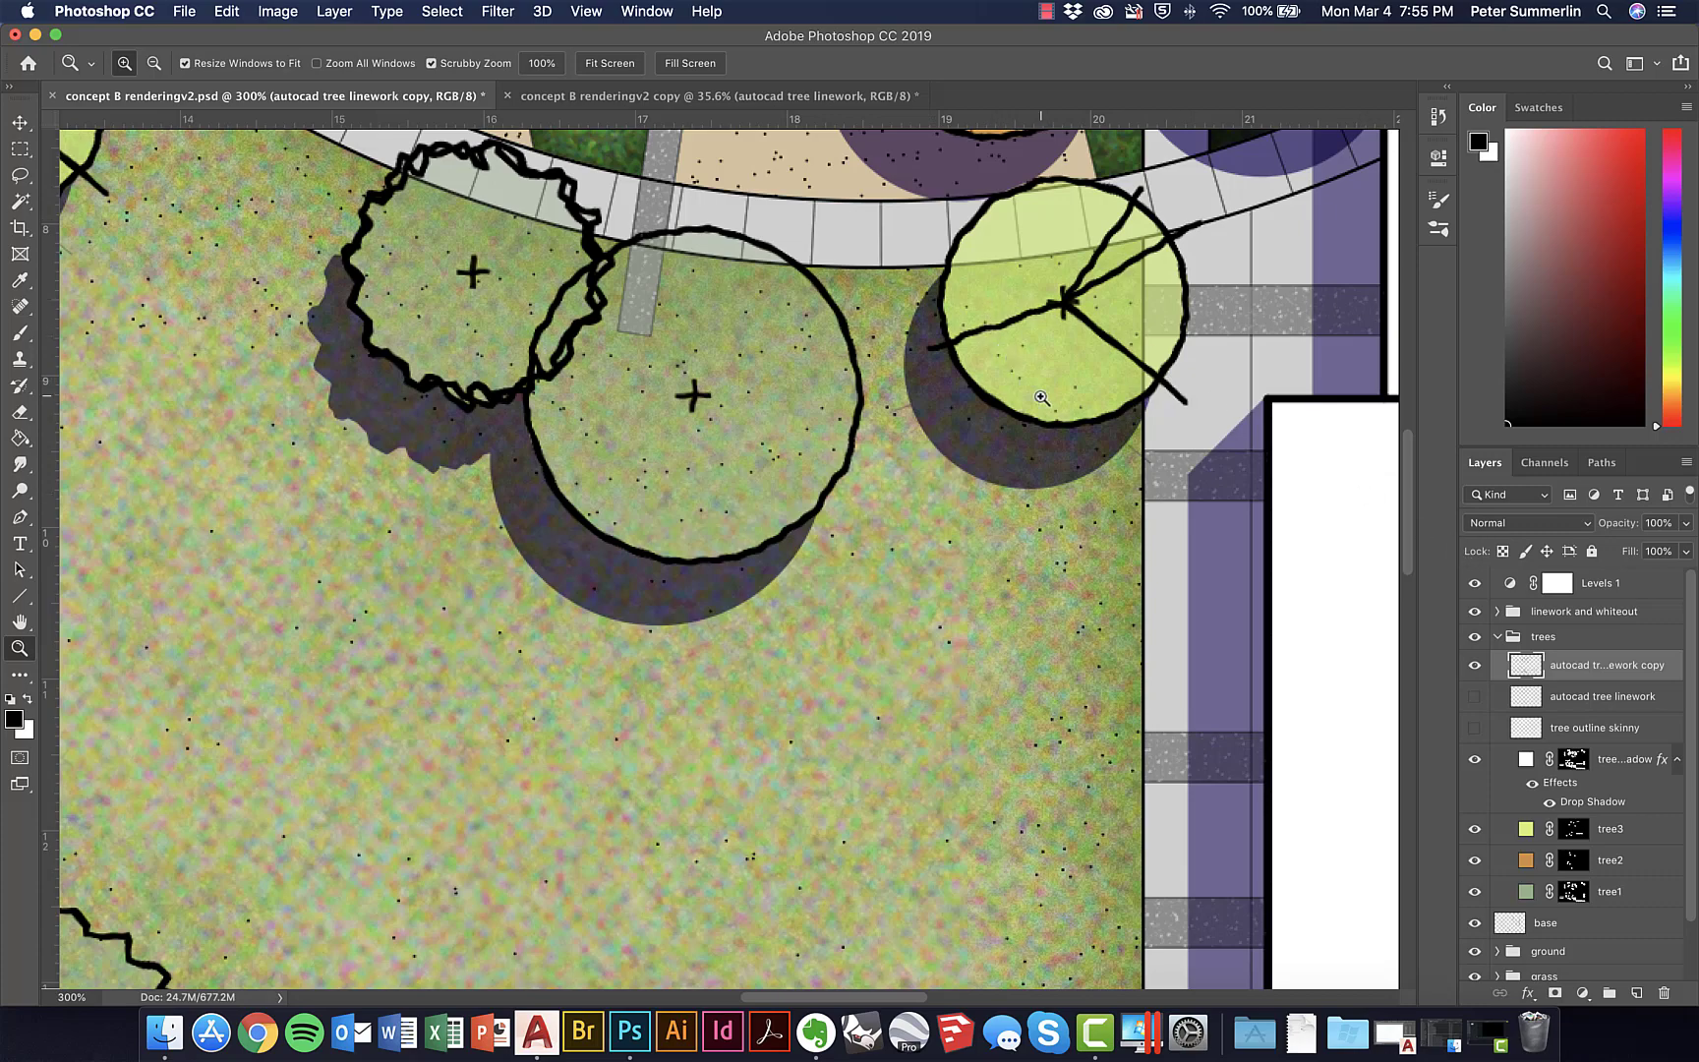
Fit the site plan on screen, compare the linework at lower opacity, then restore 100% opacity
key("super+0")
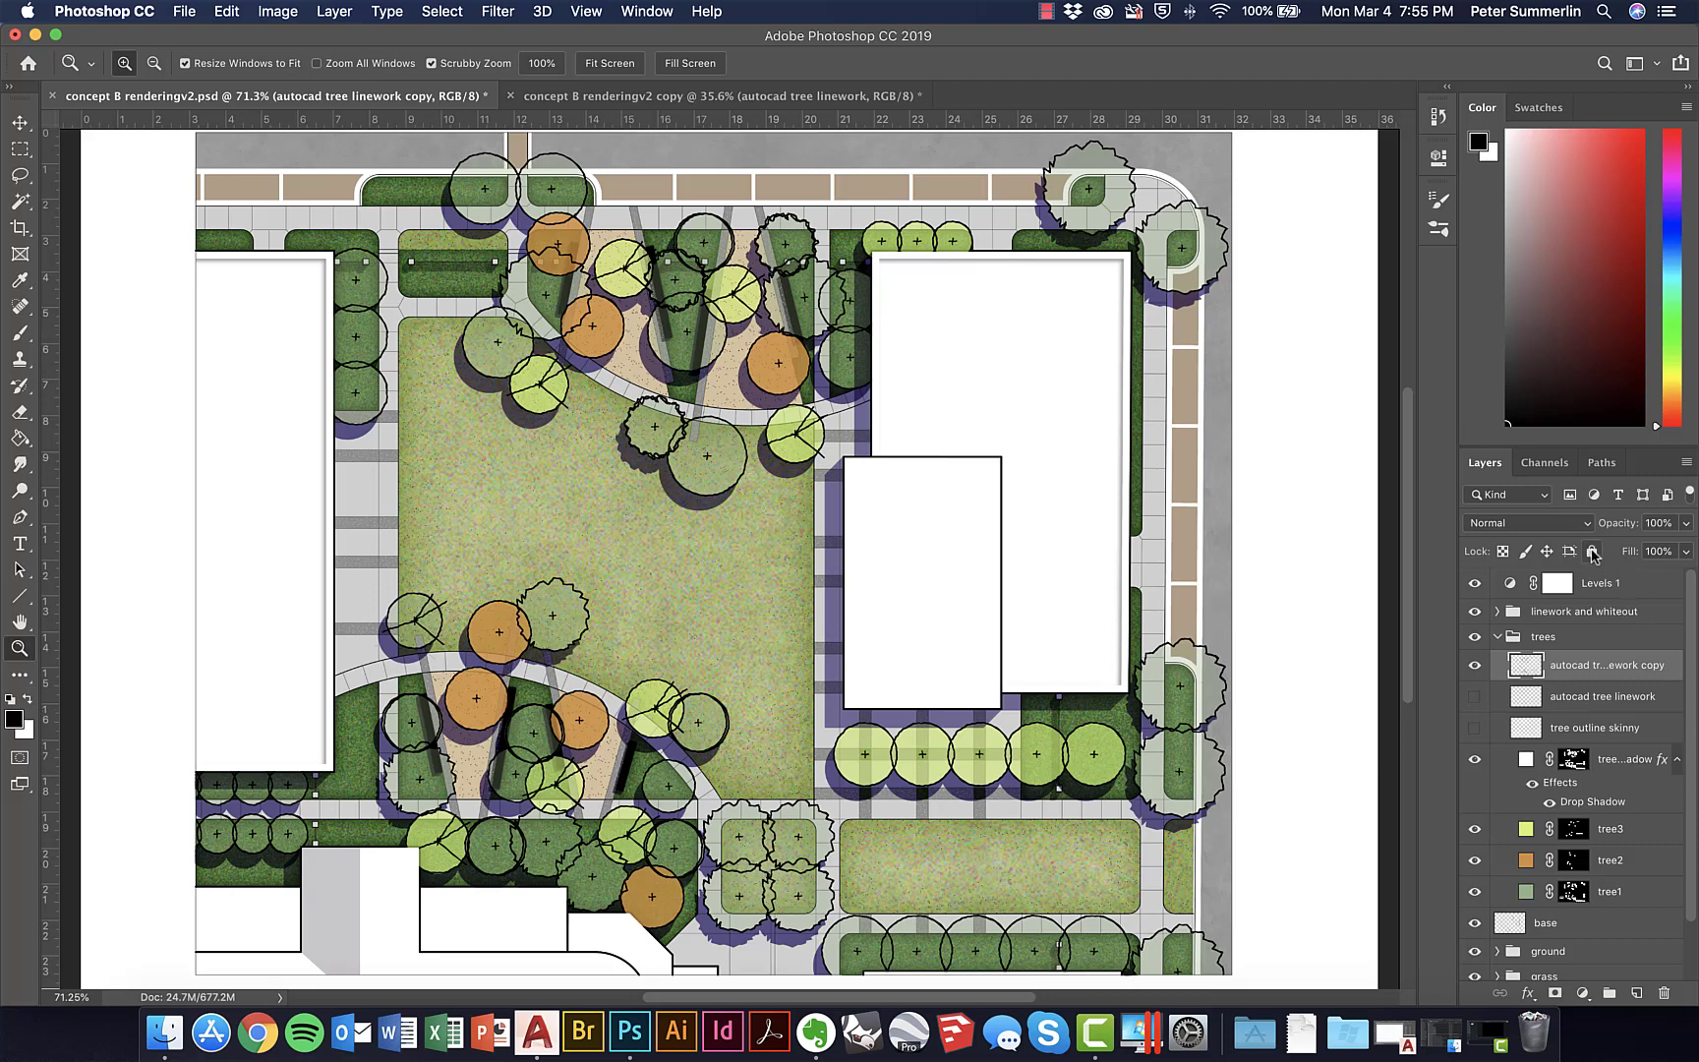
left_click_drag(1620, 531, 1572, 528)
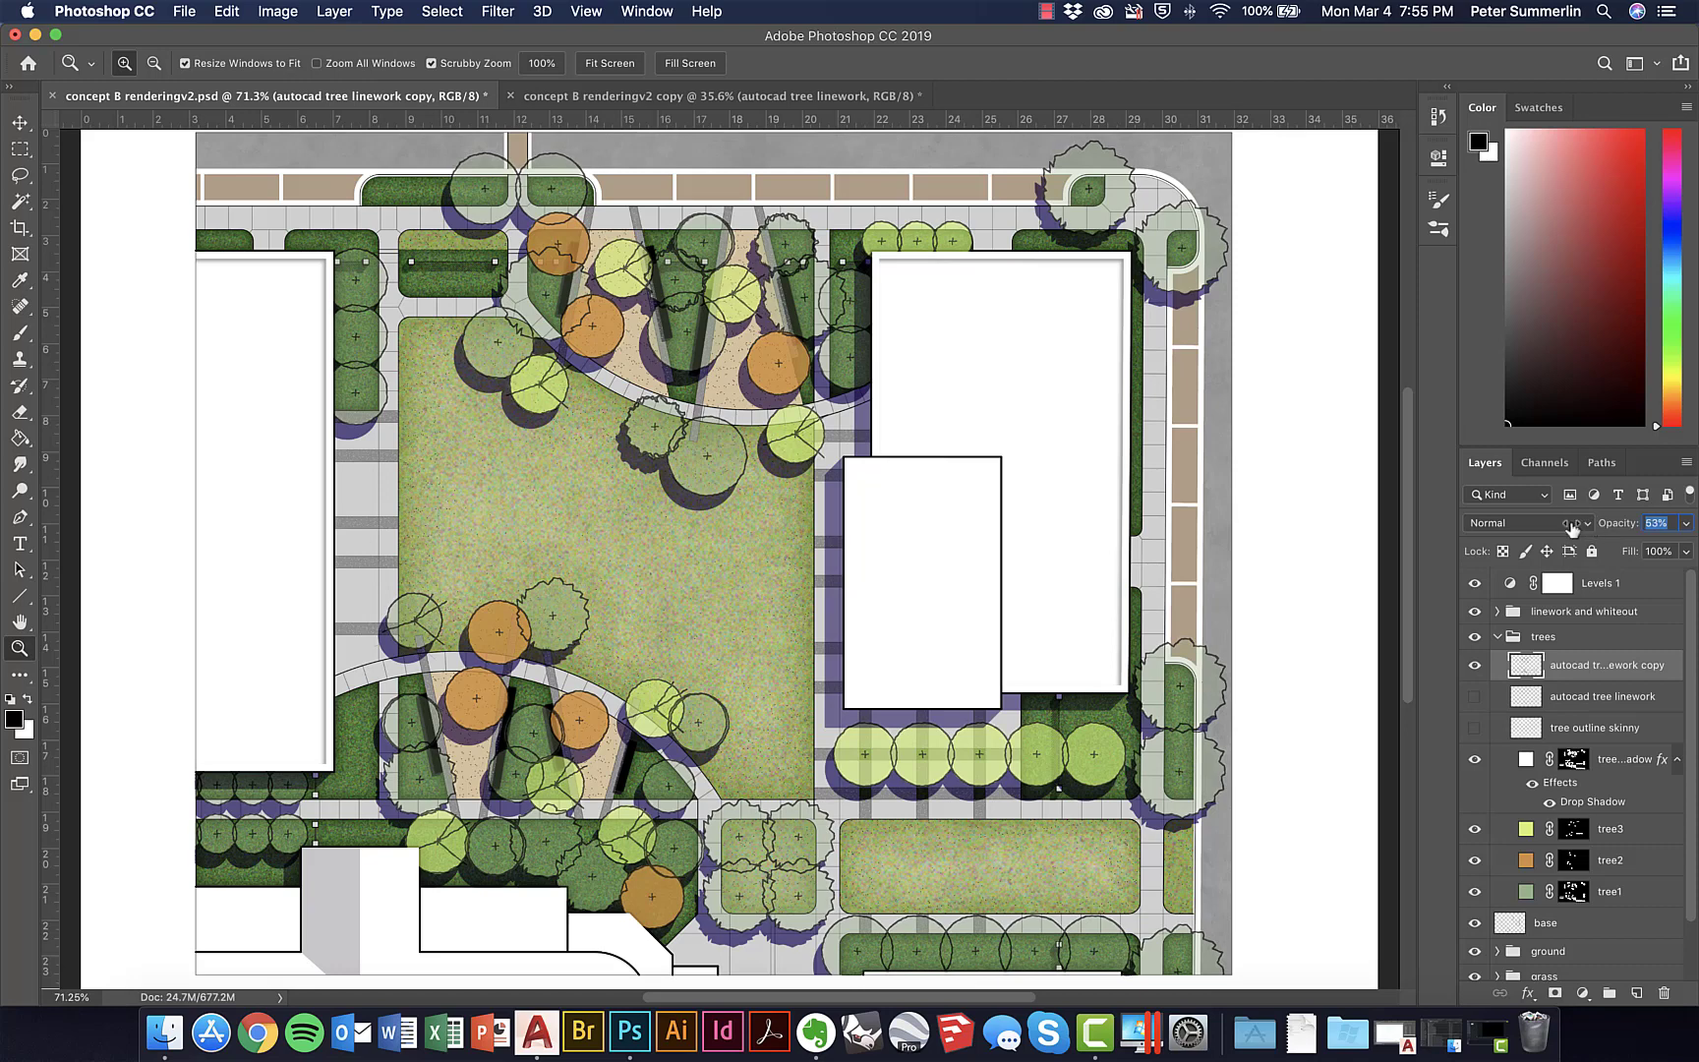
left_click(1685, 523)
left_click_drag(1676, 551, 1693, 550)
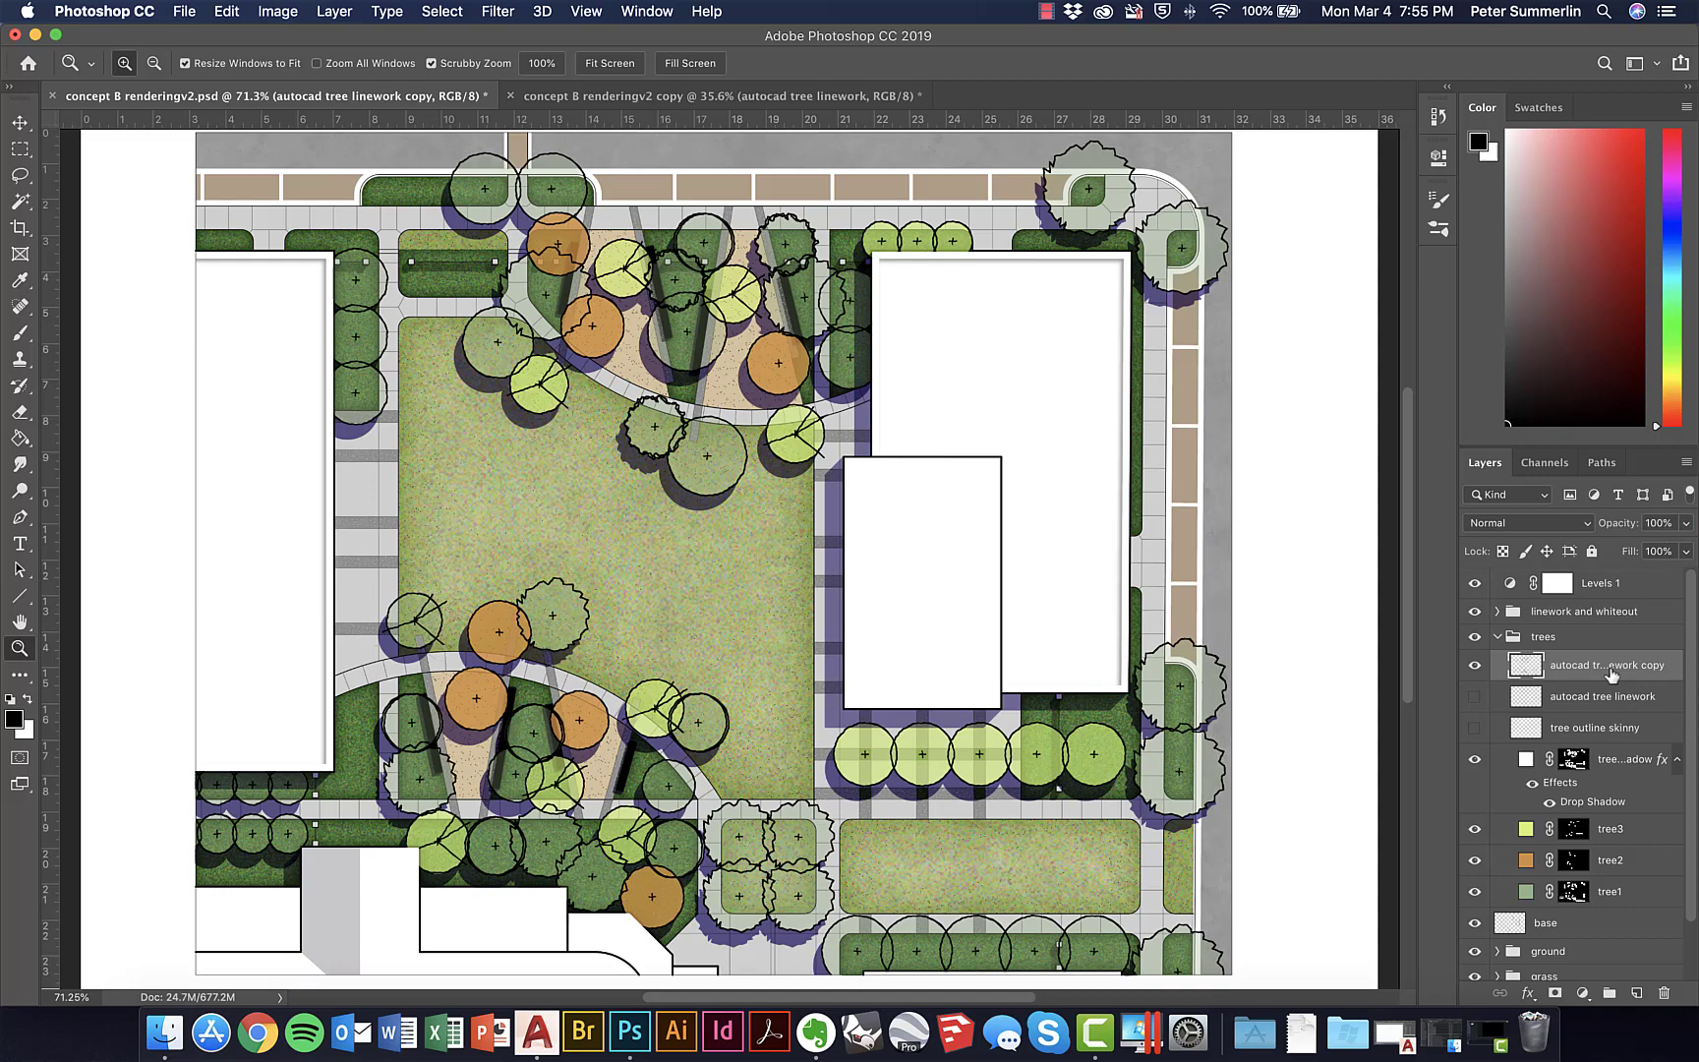
Duplicate the rippled layer as 'autocad tree linework copy 2', hide the earlier copy, and load its outlines as a selection
left_click_drag(1612, 674, 1637, 993)
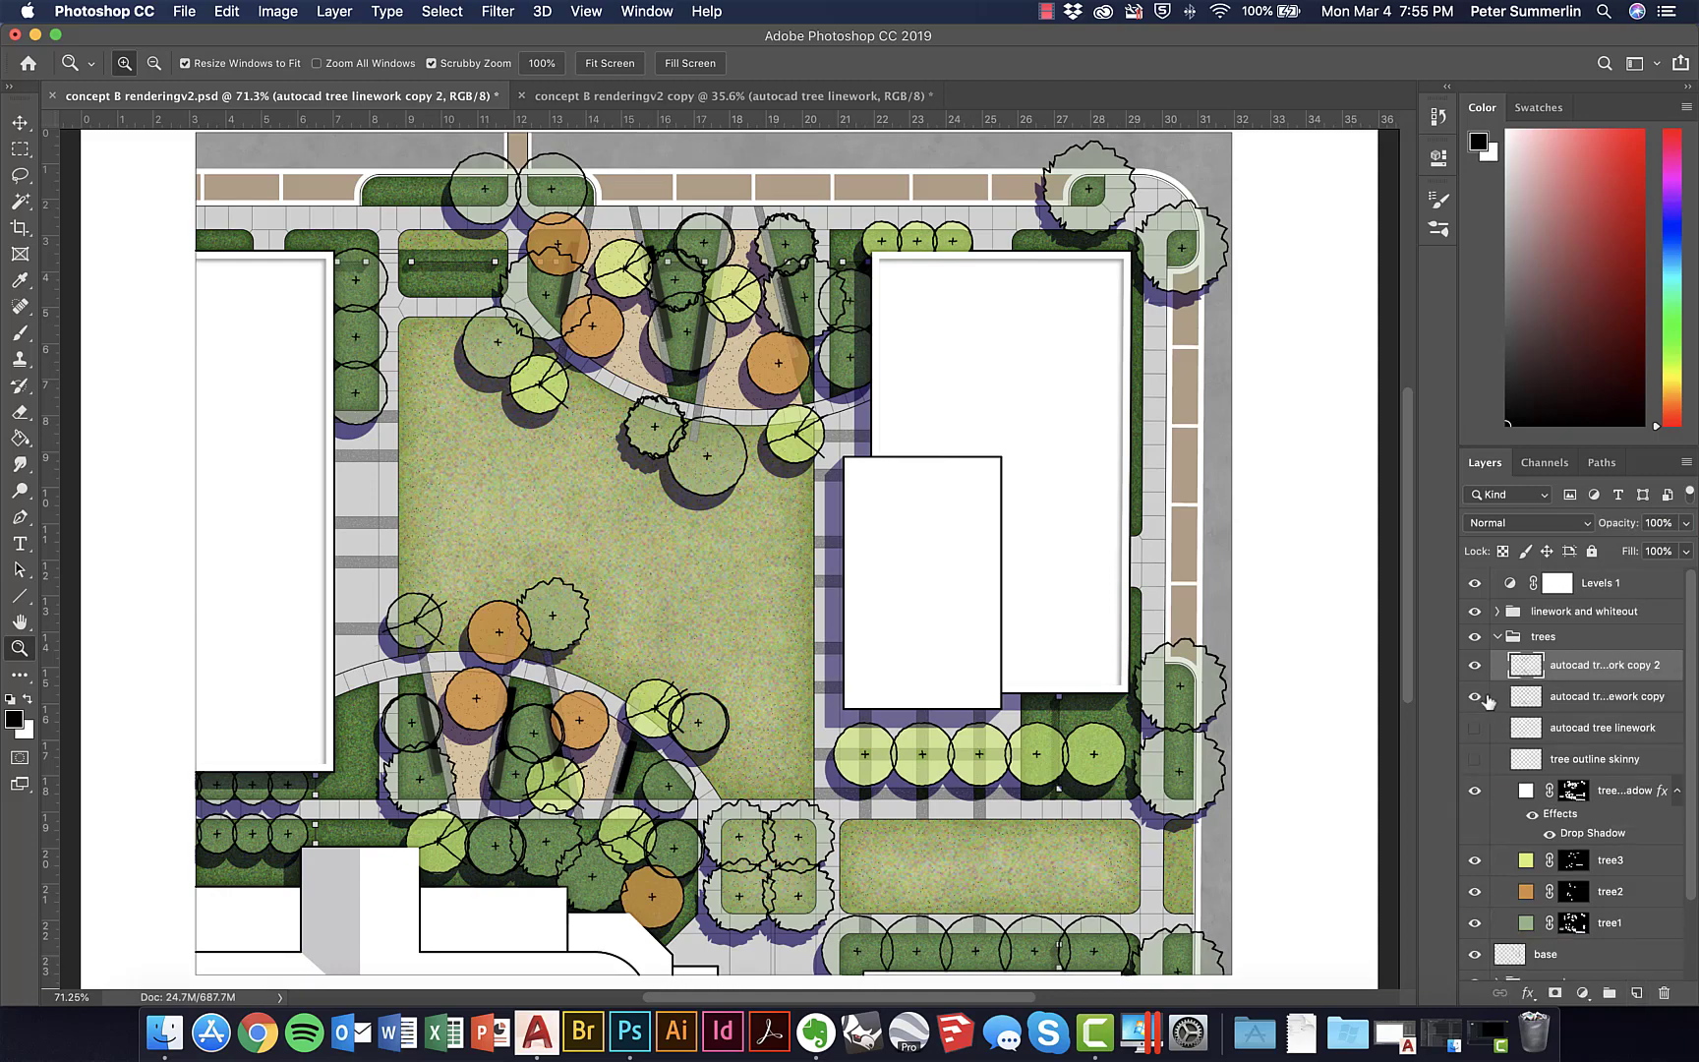
left_click(1474, 697)
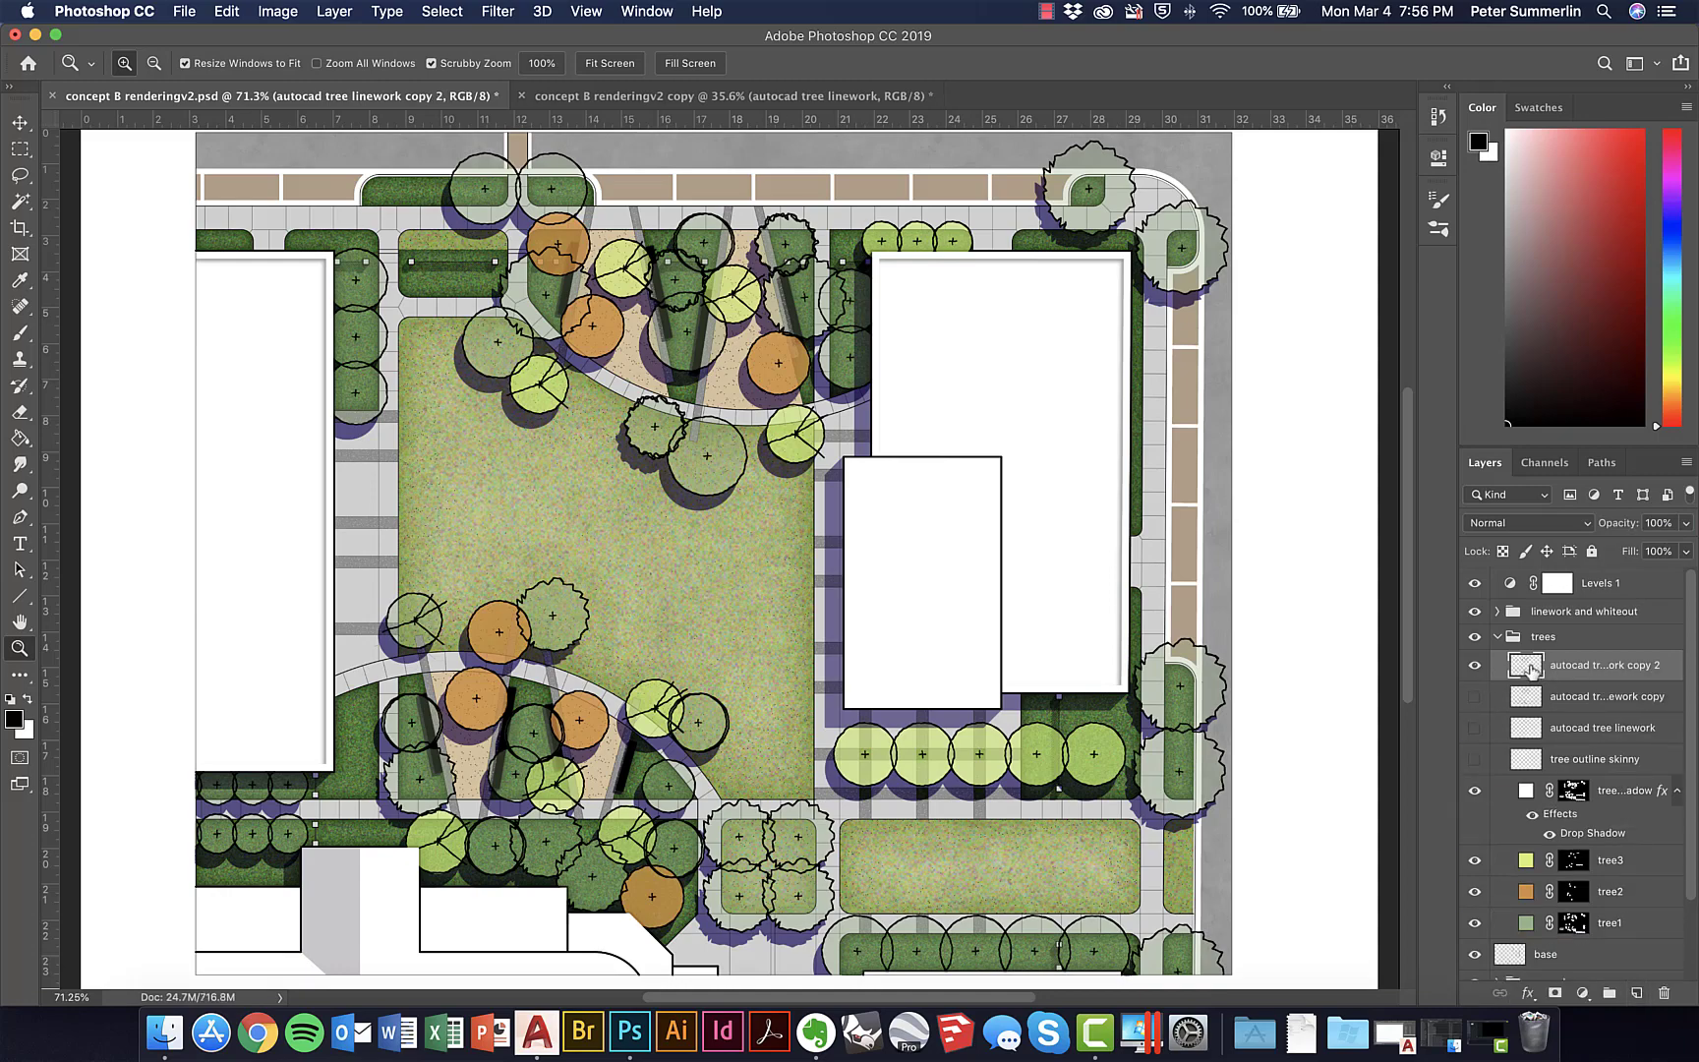
left_click(1526, 666, "super")
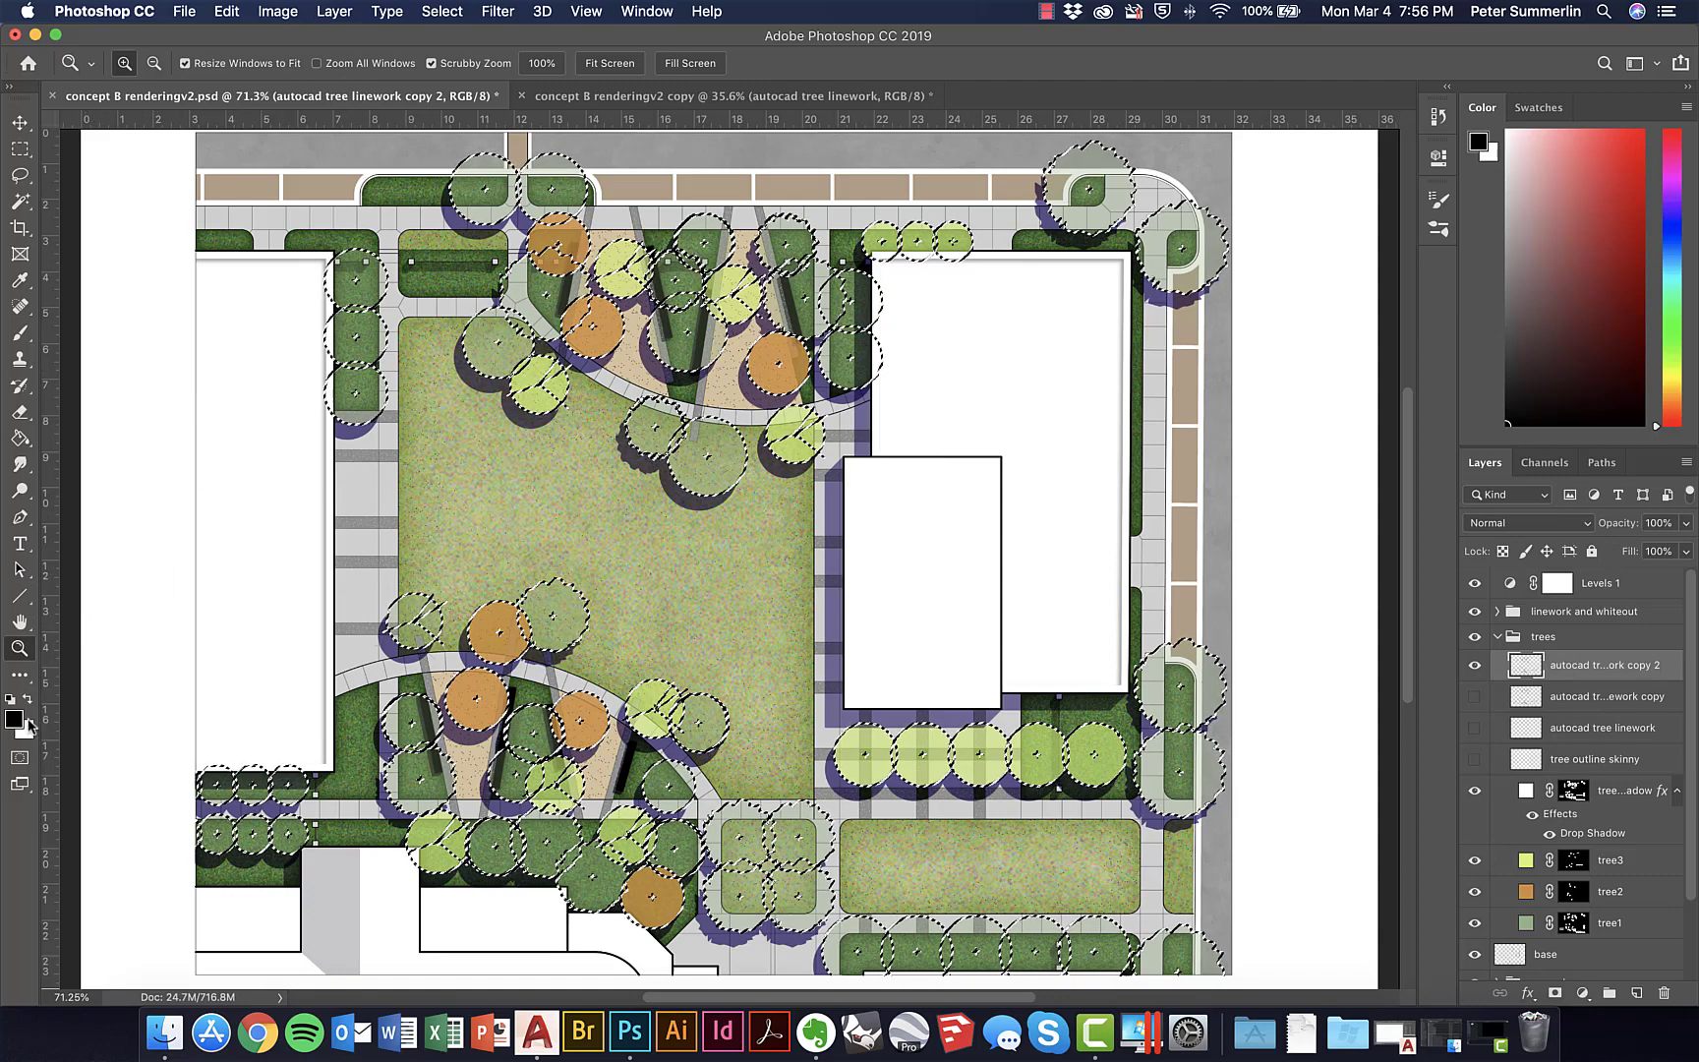
left_click(229, 13)
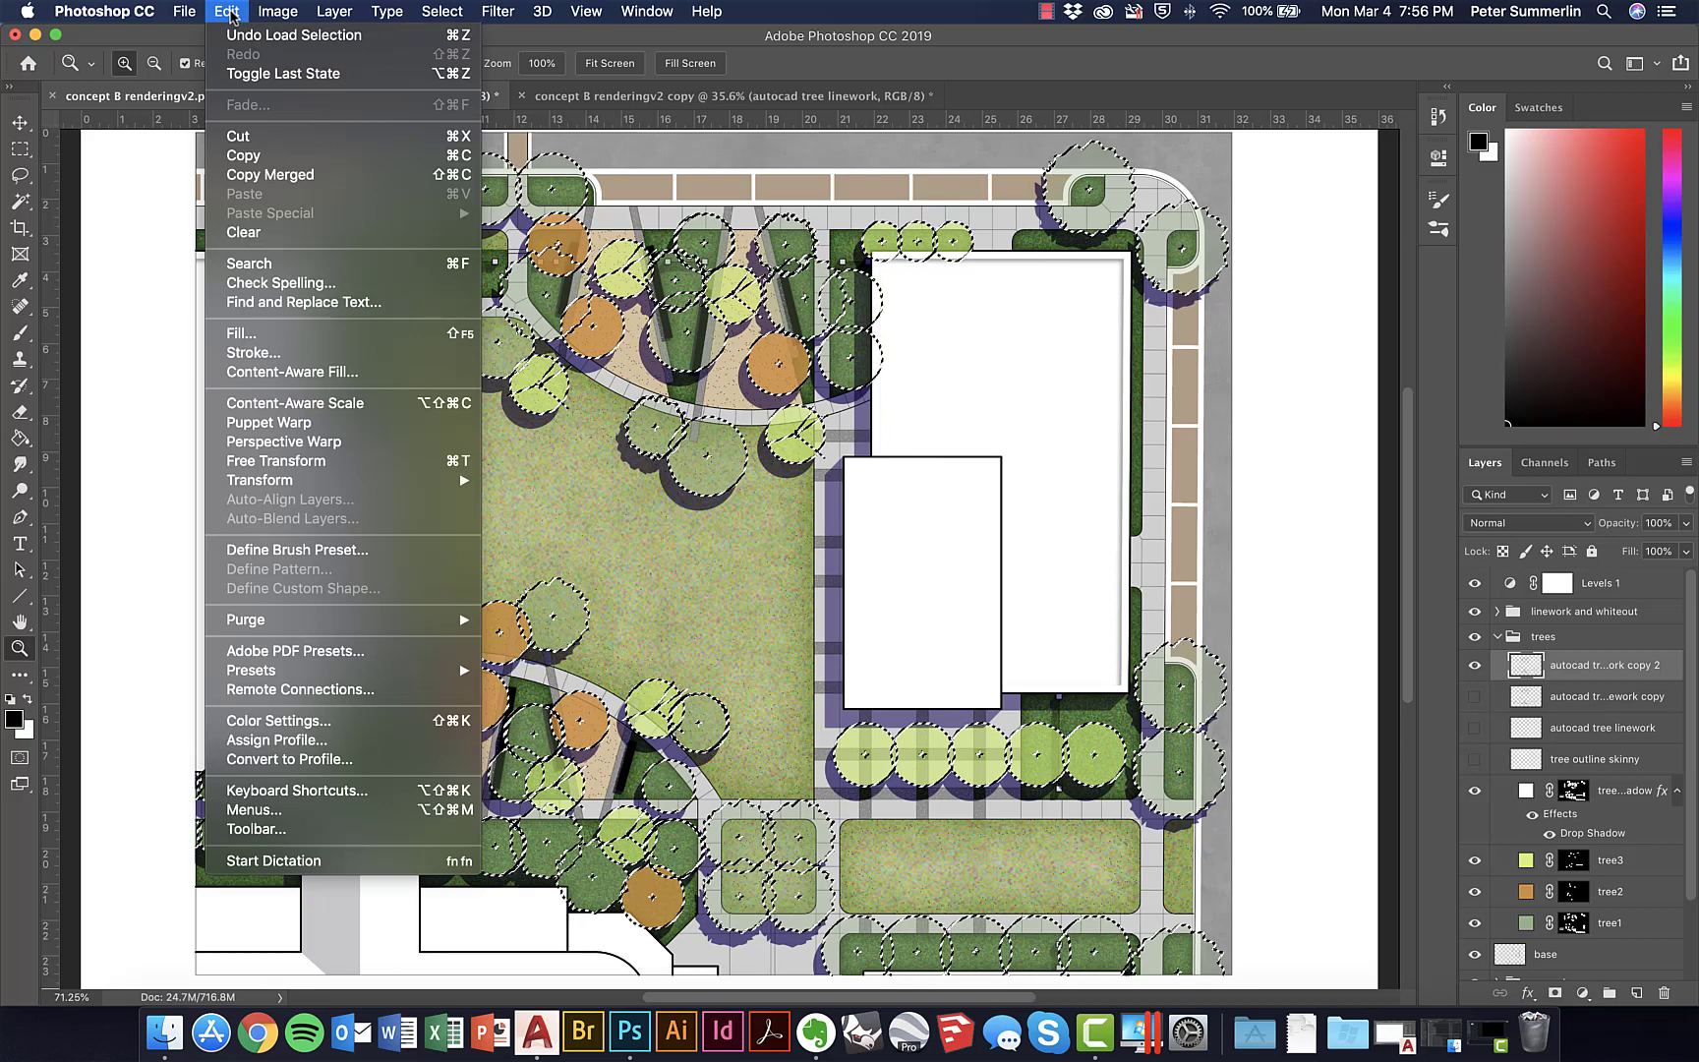
Fill the selected tree outlines with the white background colour and deselect
left_click(282, 335)
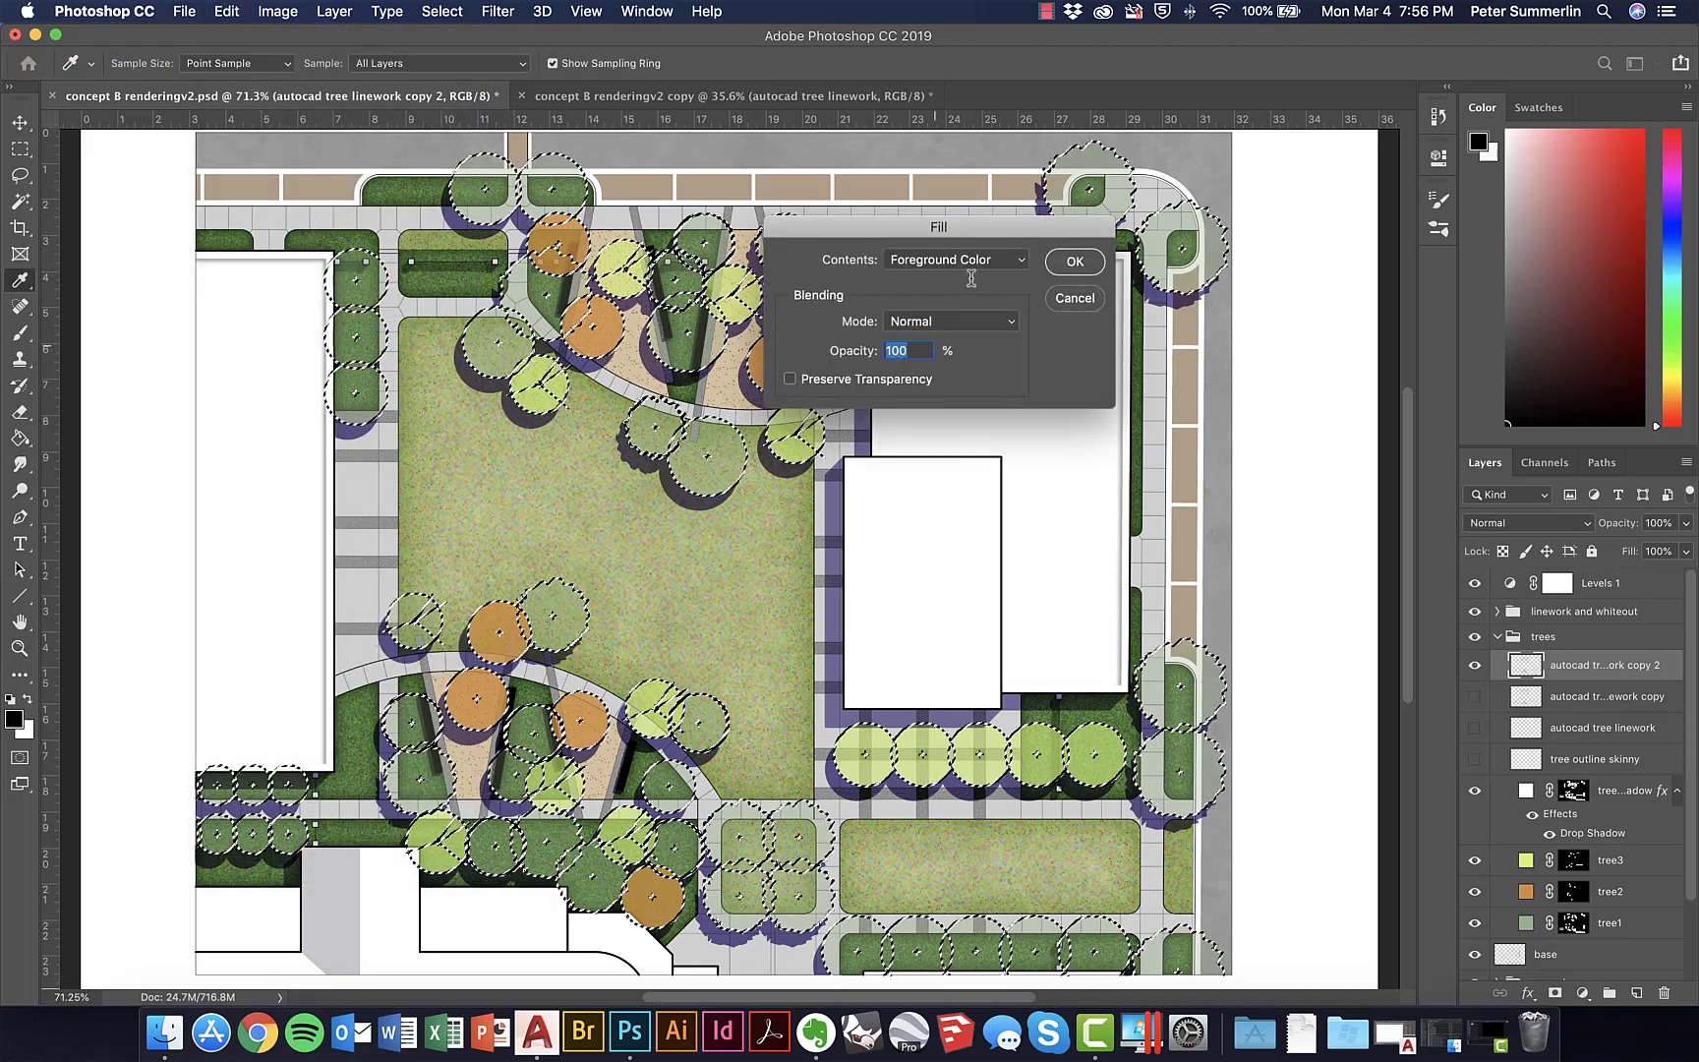
left_click(968, 259)
left_click(1028, 275)
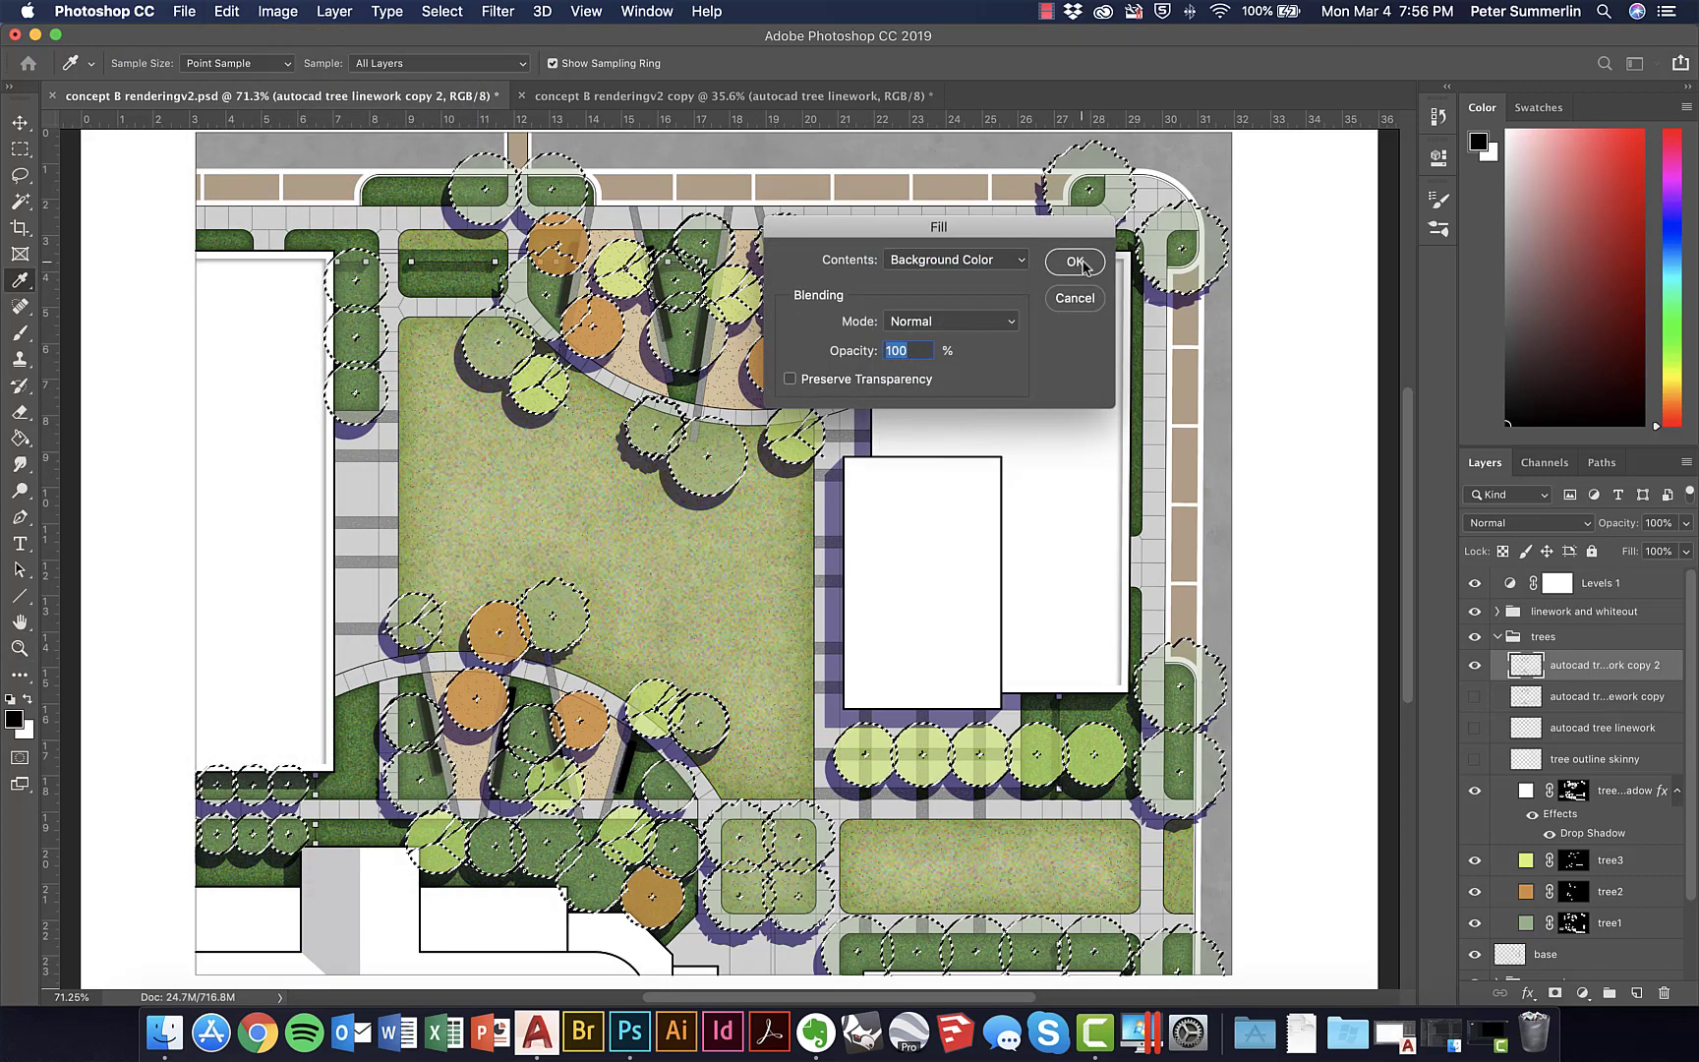
left_click(1078, 262)
key("z")
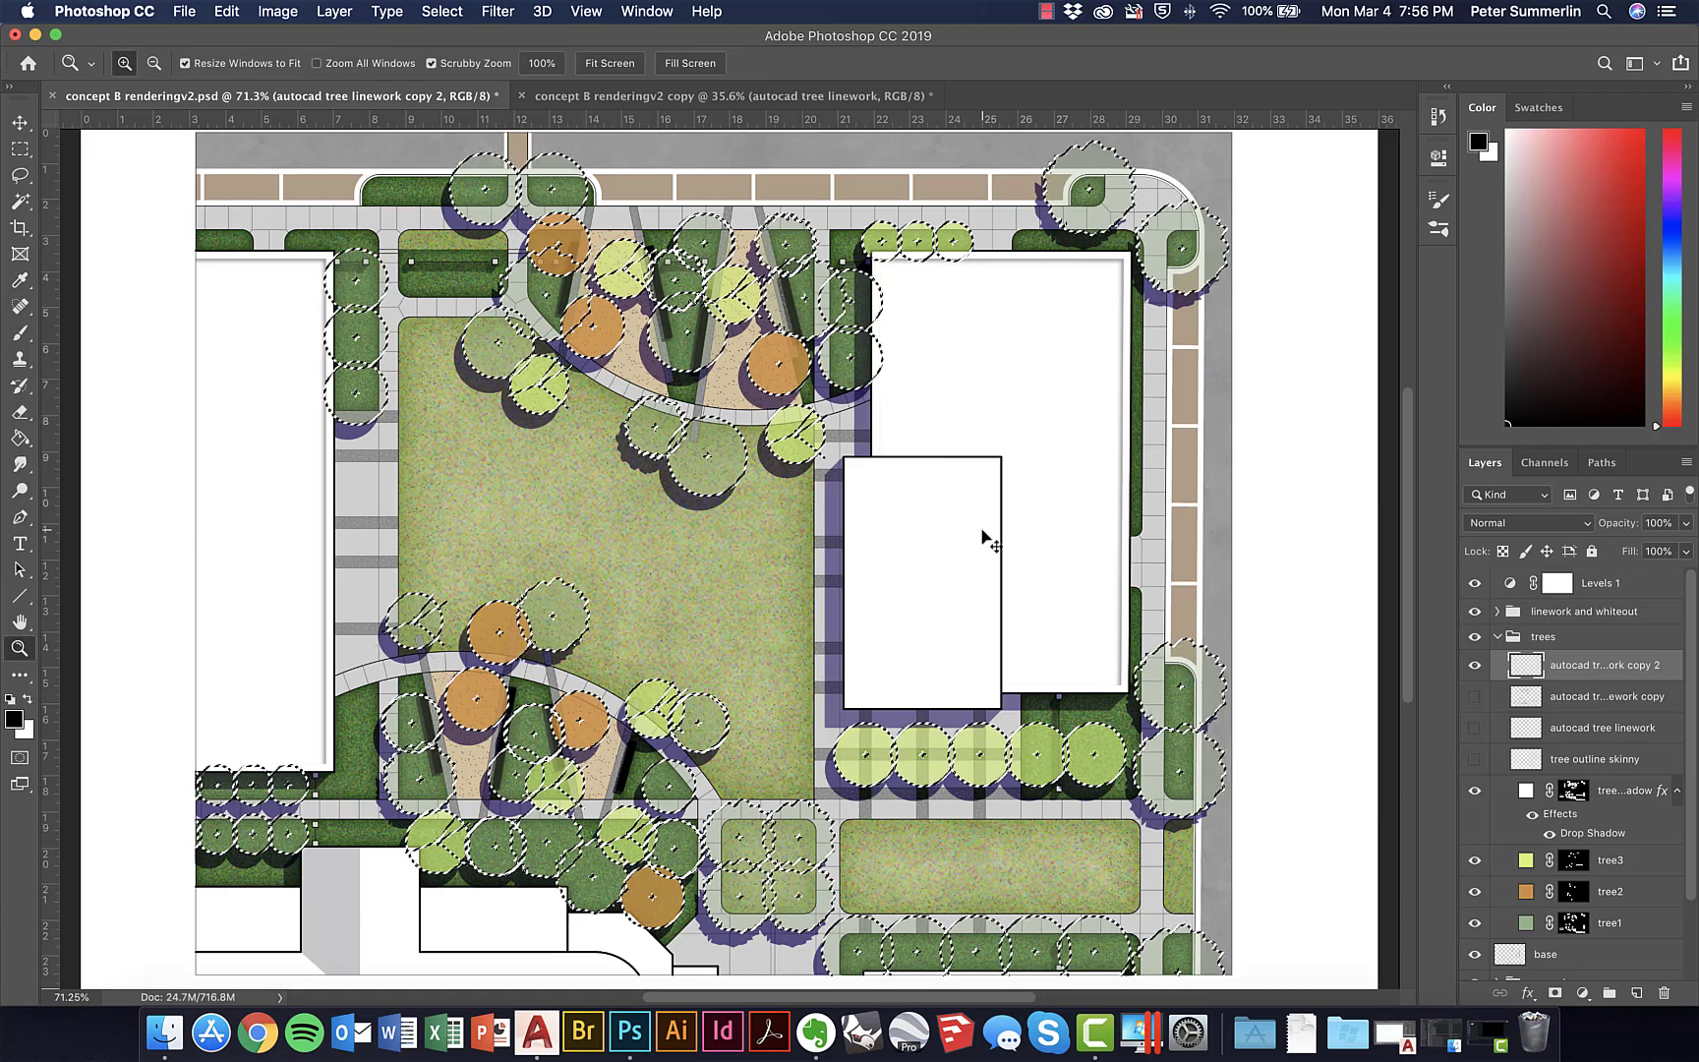
key("ctrl+d")
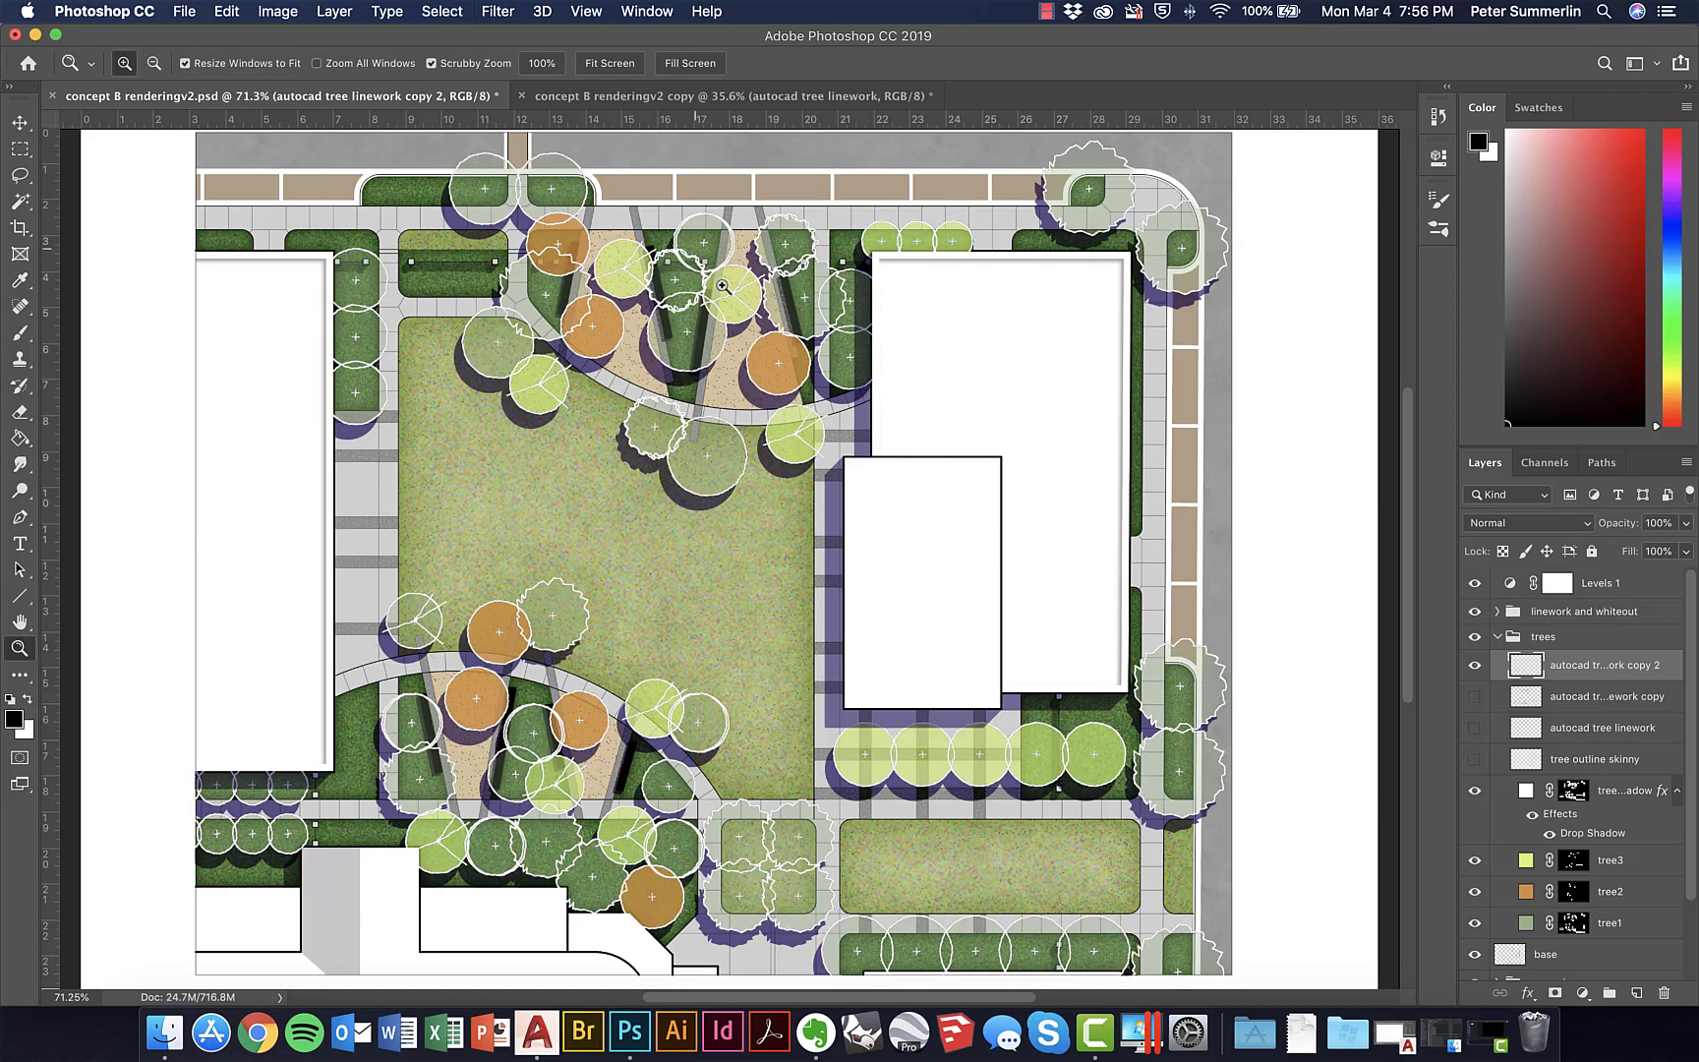
Check the Image Size dialog and close it without resizing
left_click(431, 12)
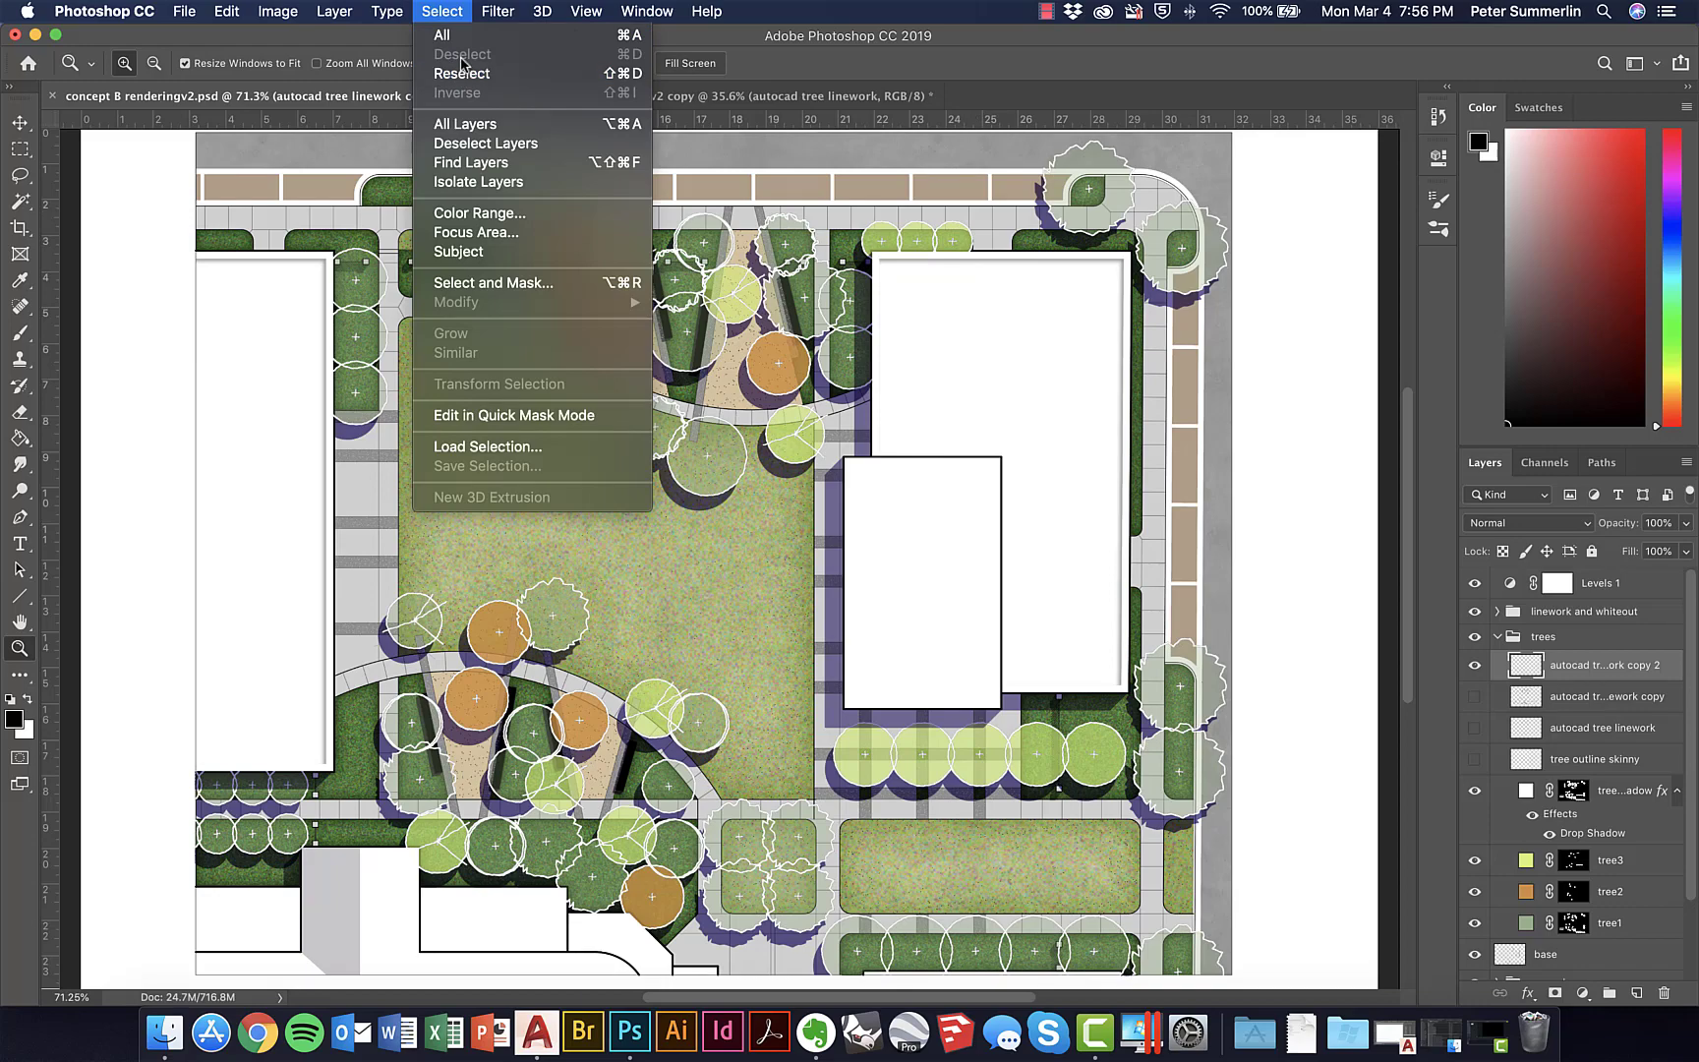
left_click(786, 60)
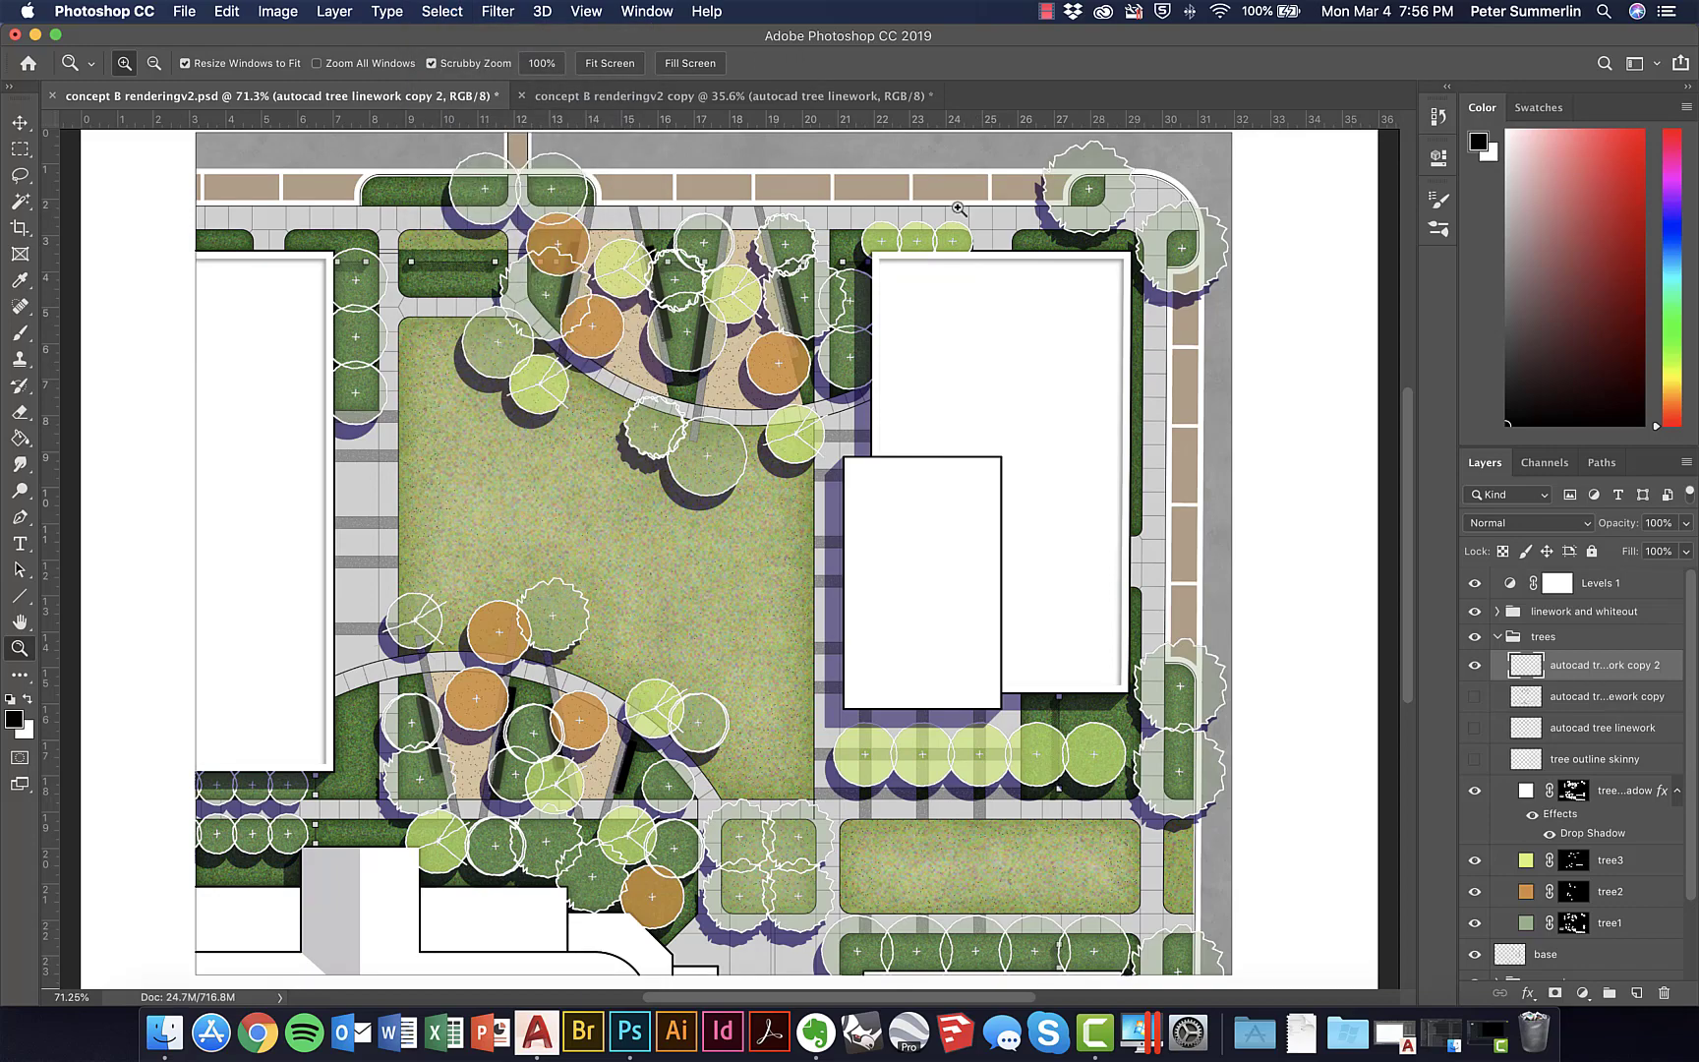
left_click(278, 12)
left_click(295, 169)
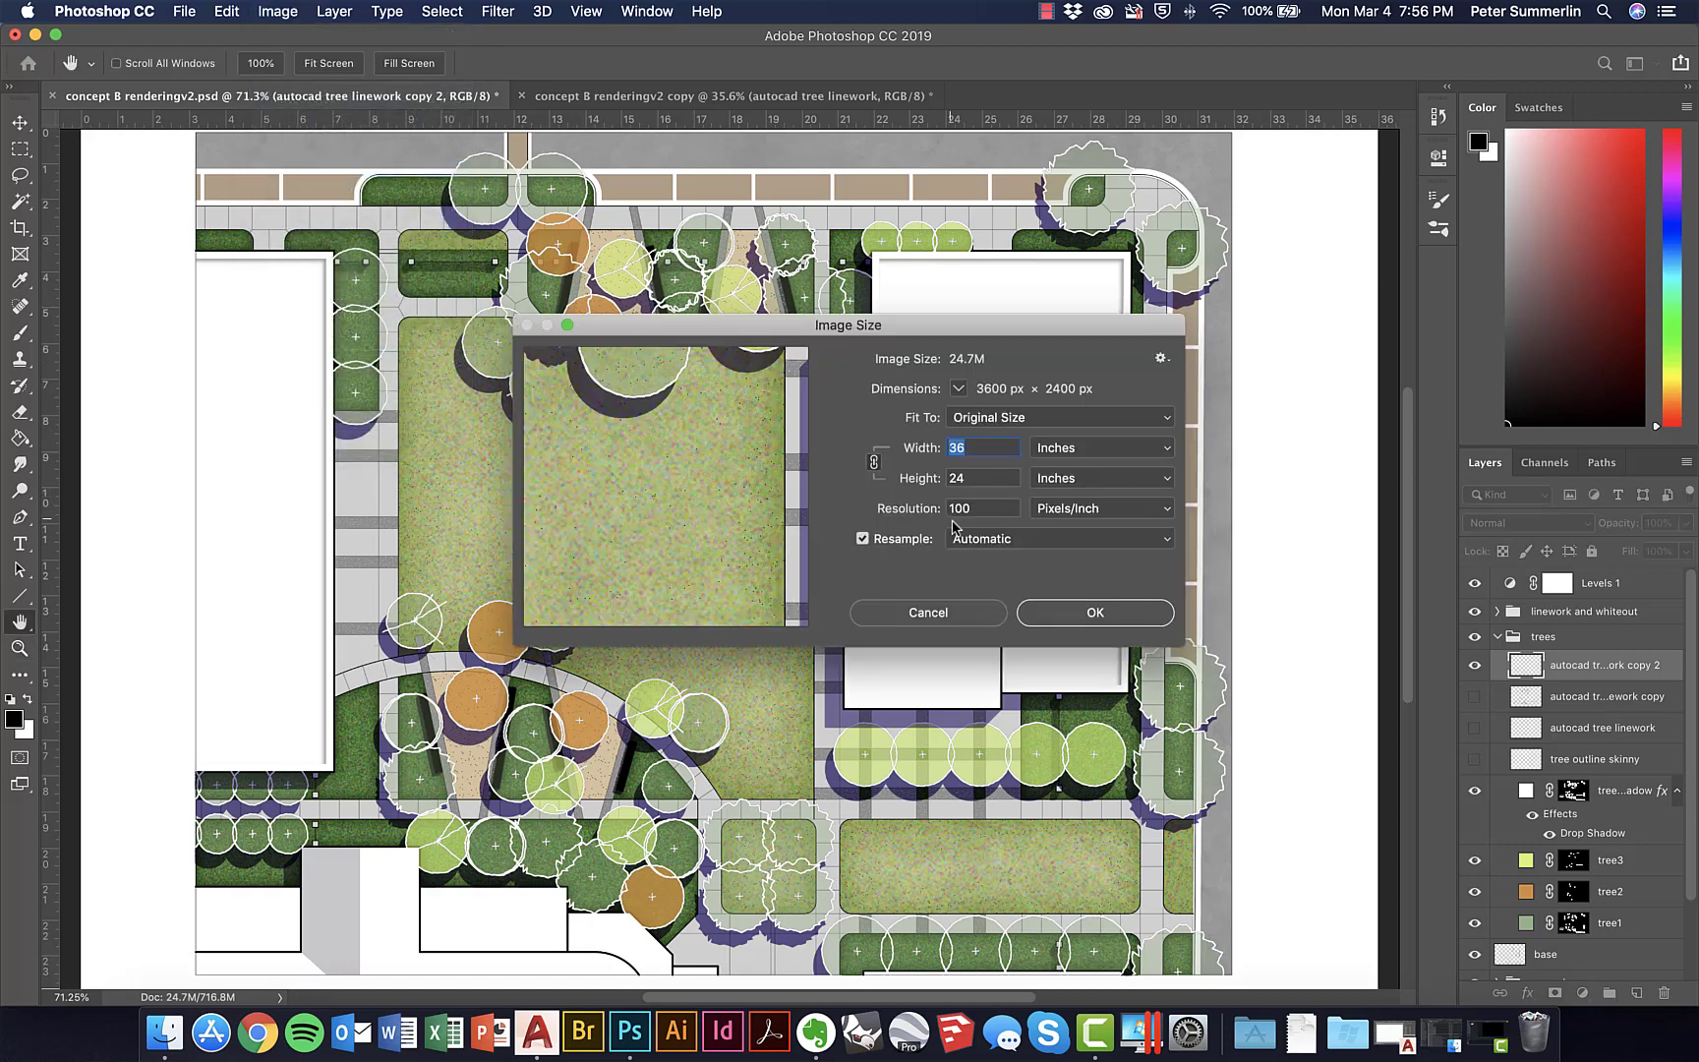
left_click(987, 616)
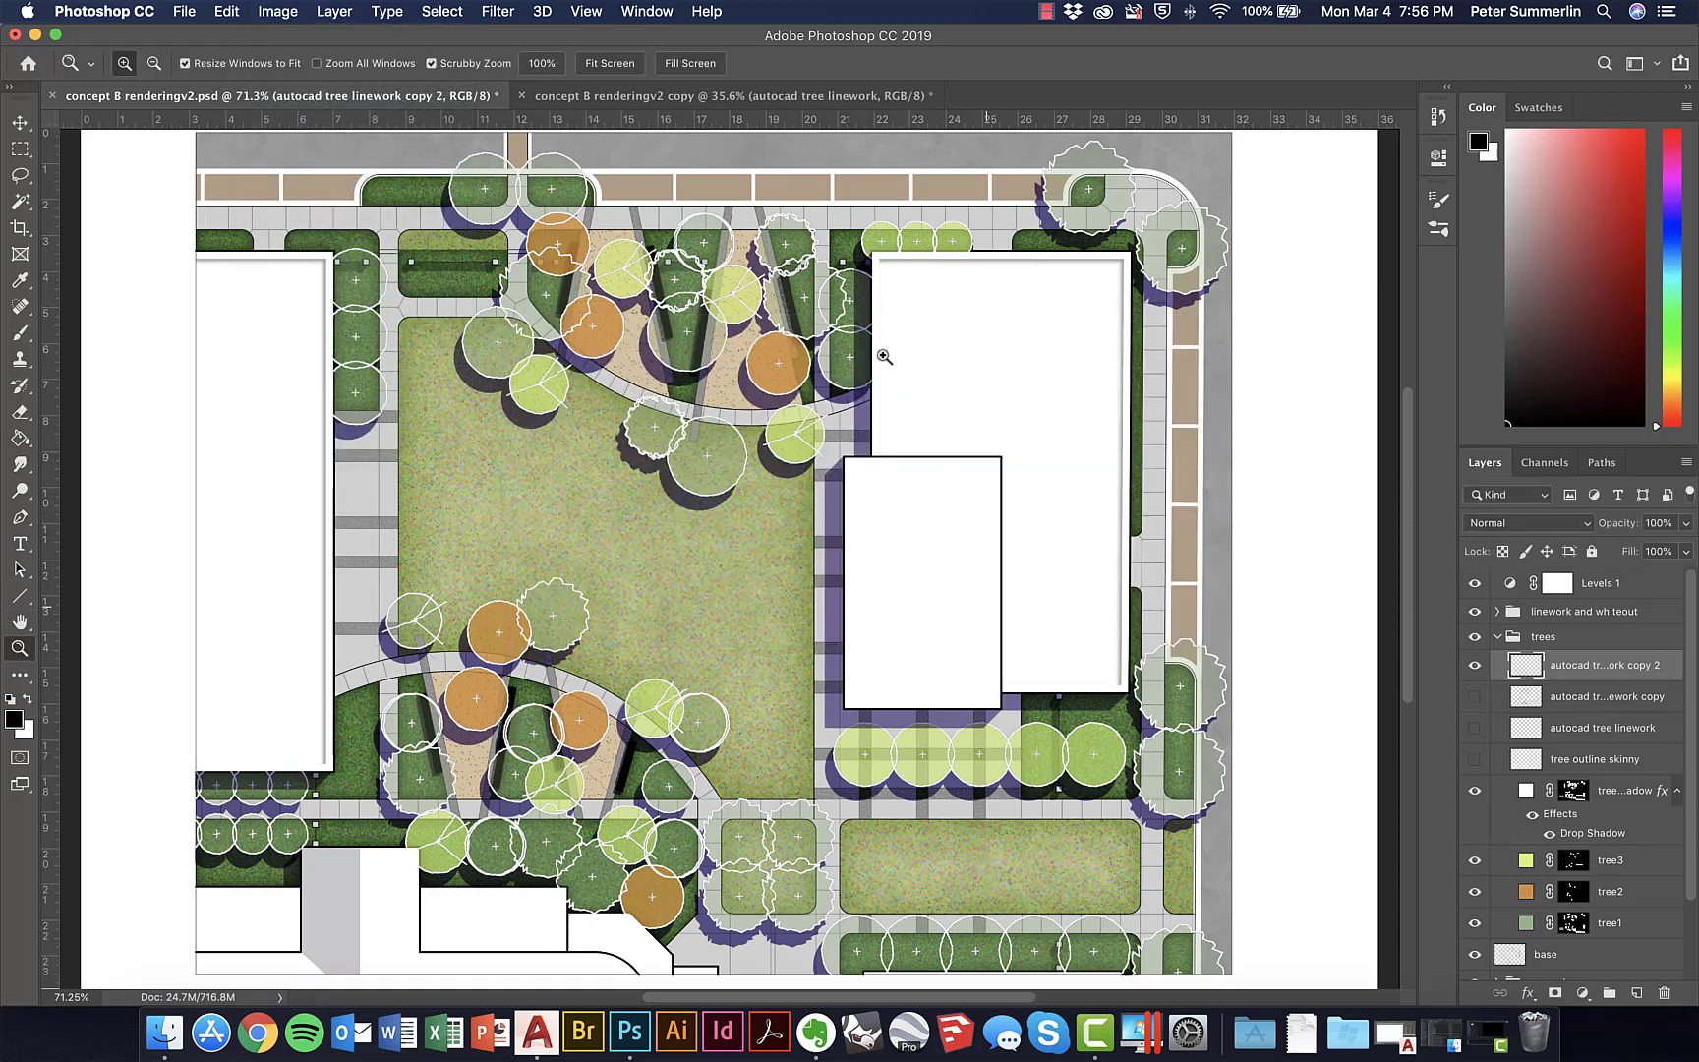
In 'concept B renderingv2 copy', show 'autocad tree linework' and hide 'tree outline skinny'
left_click(621, 99)
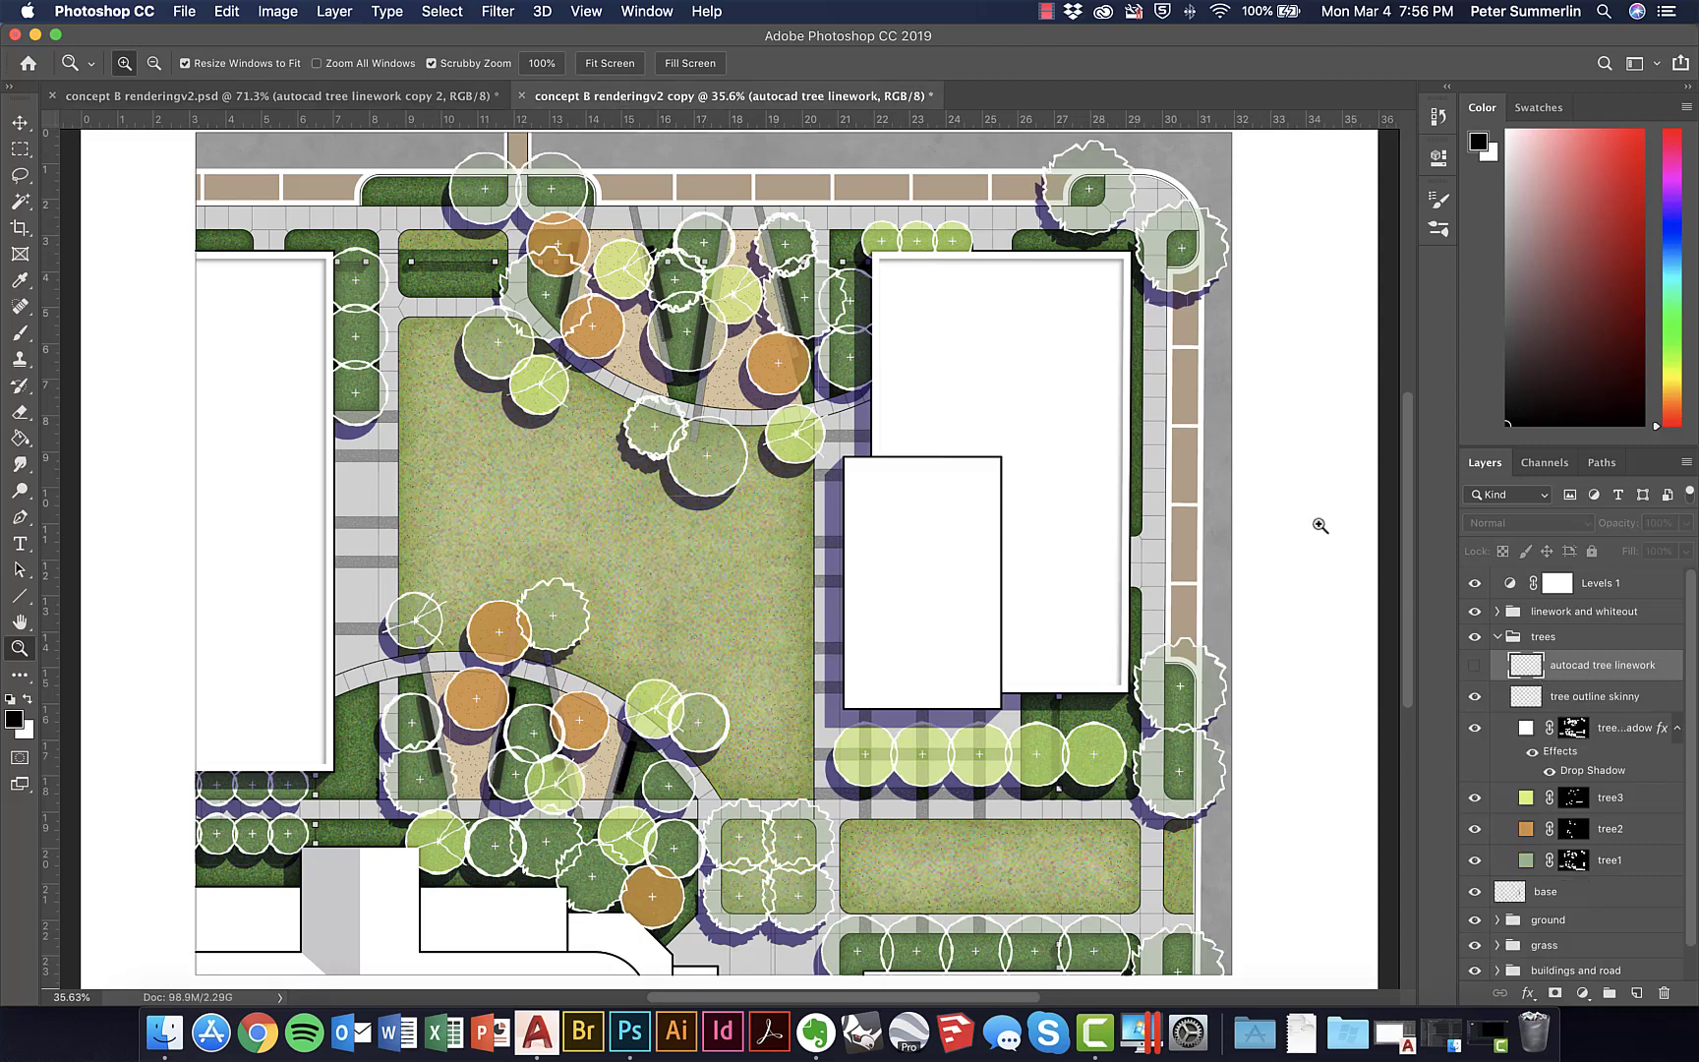
left_click(1473, 666)
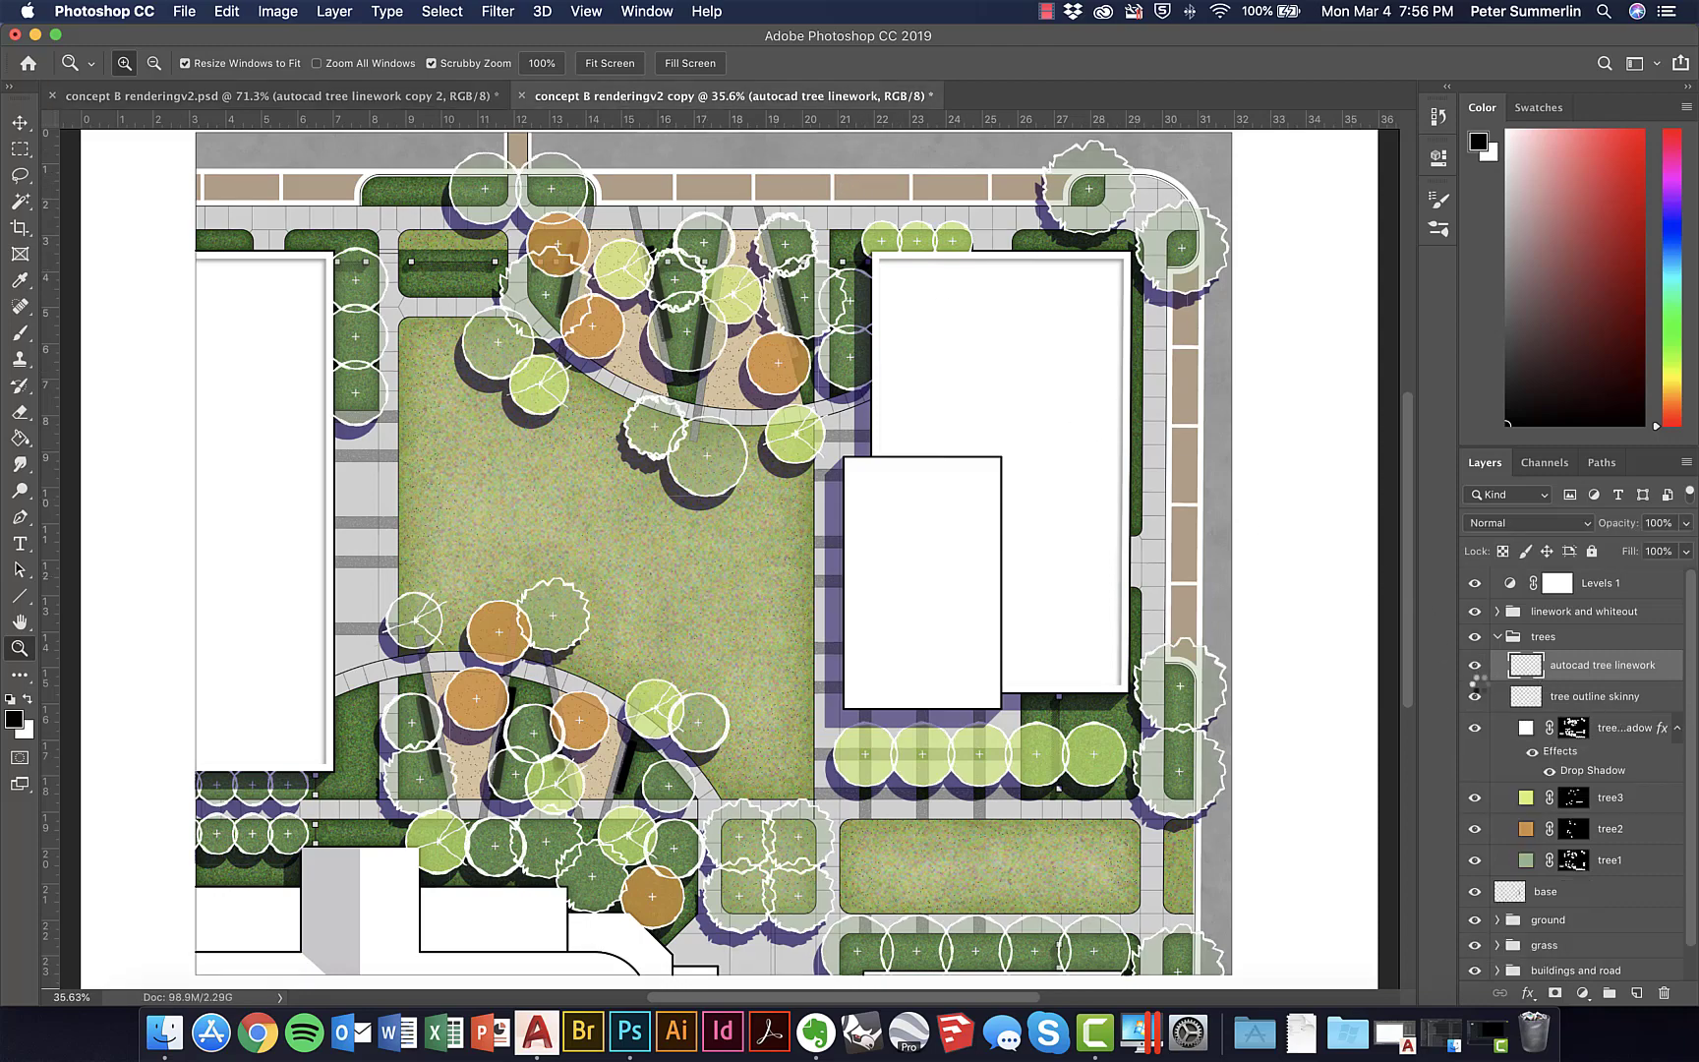
left_click(1474, 696)
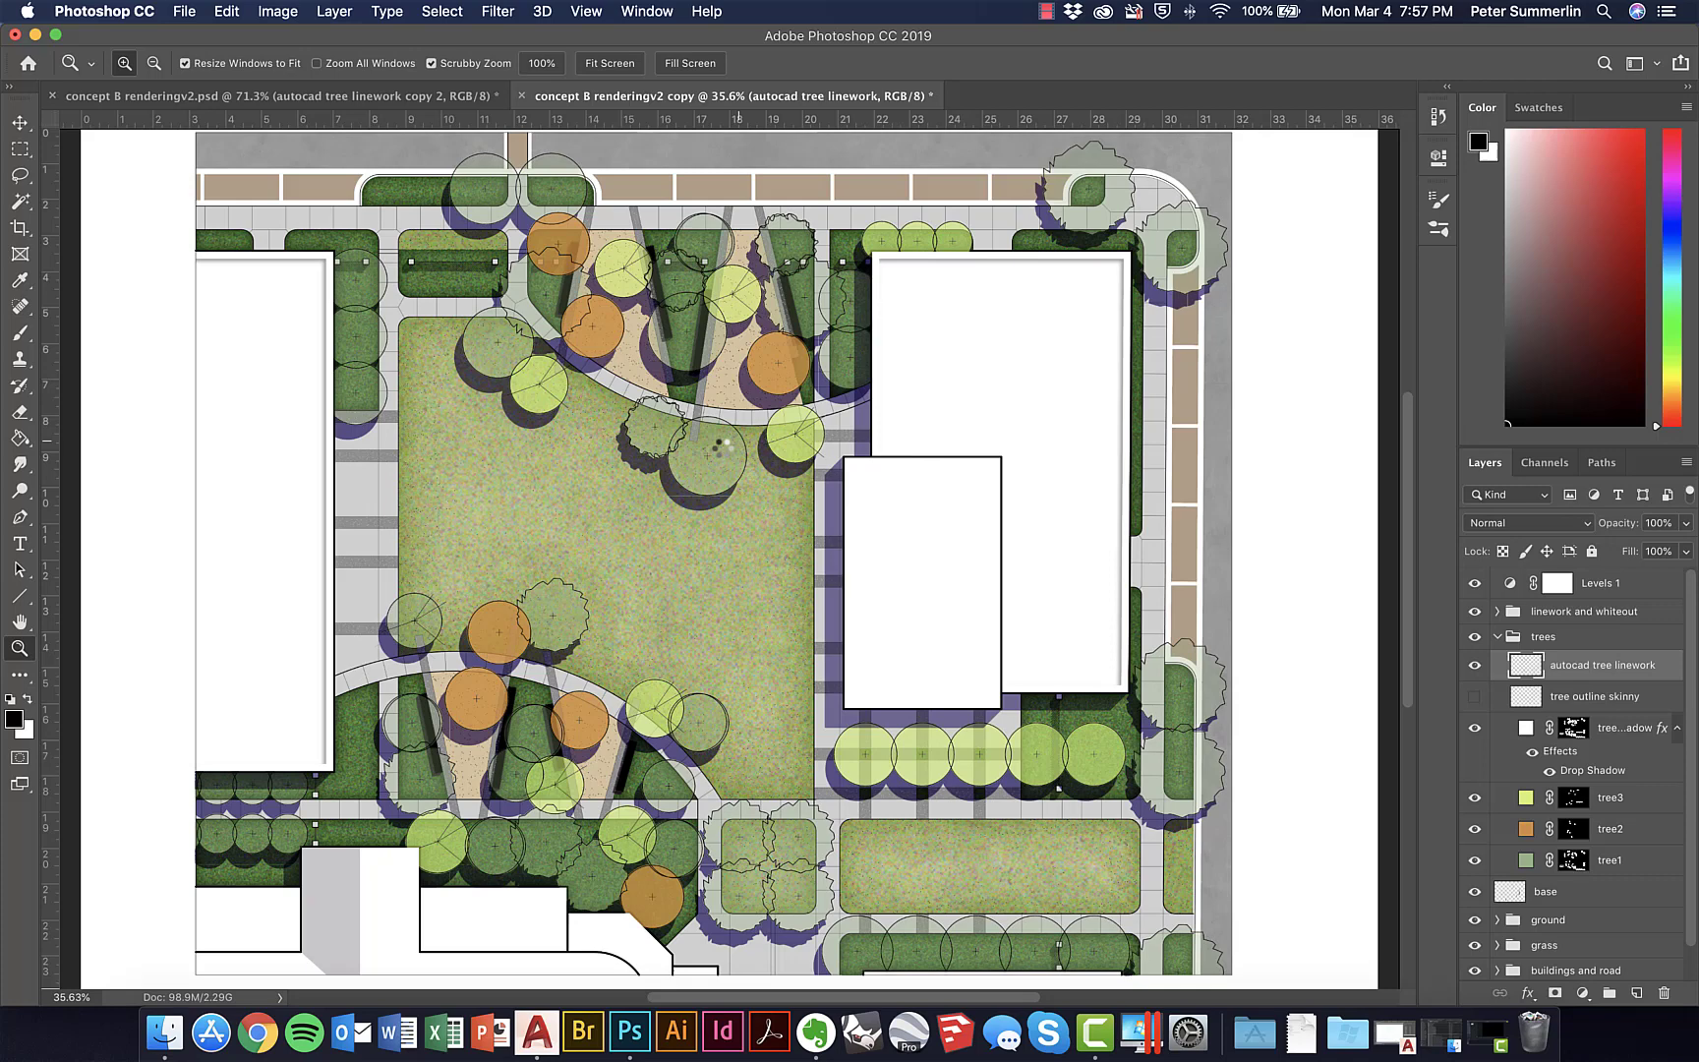
left_click(442, 12)
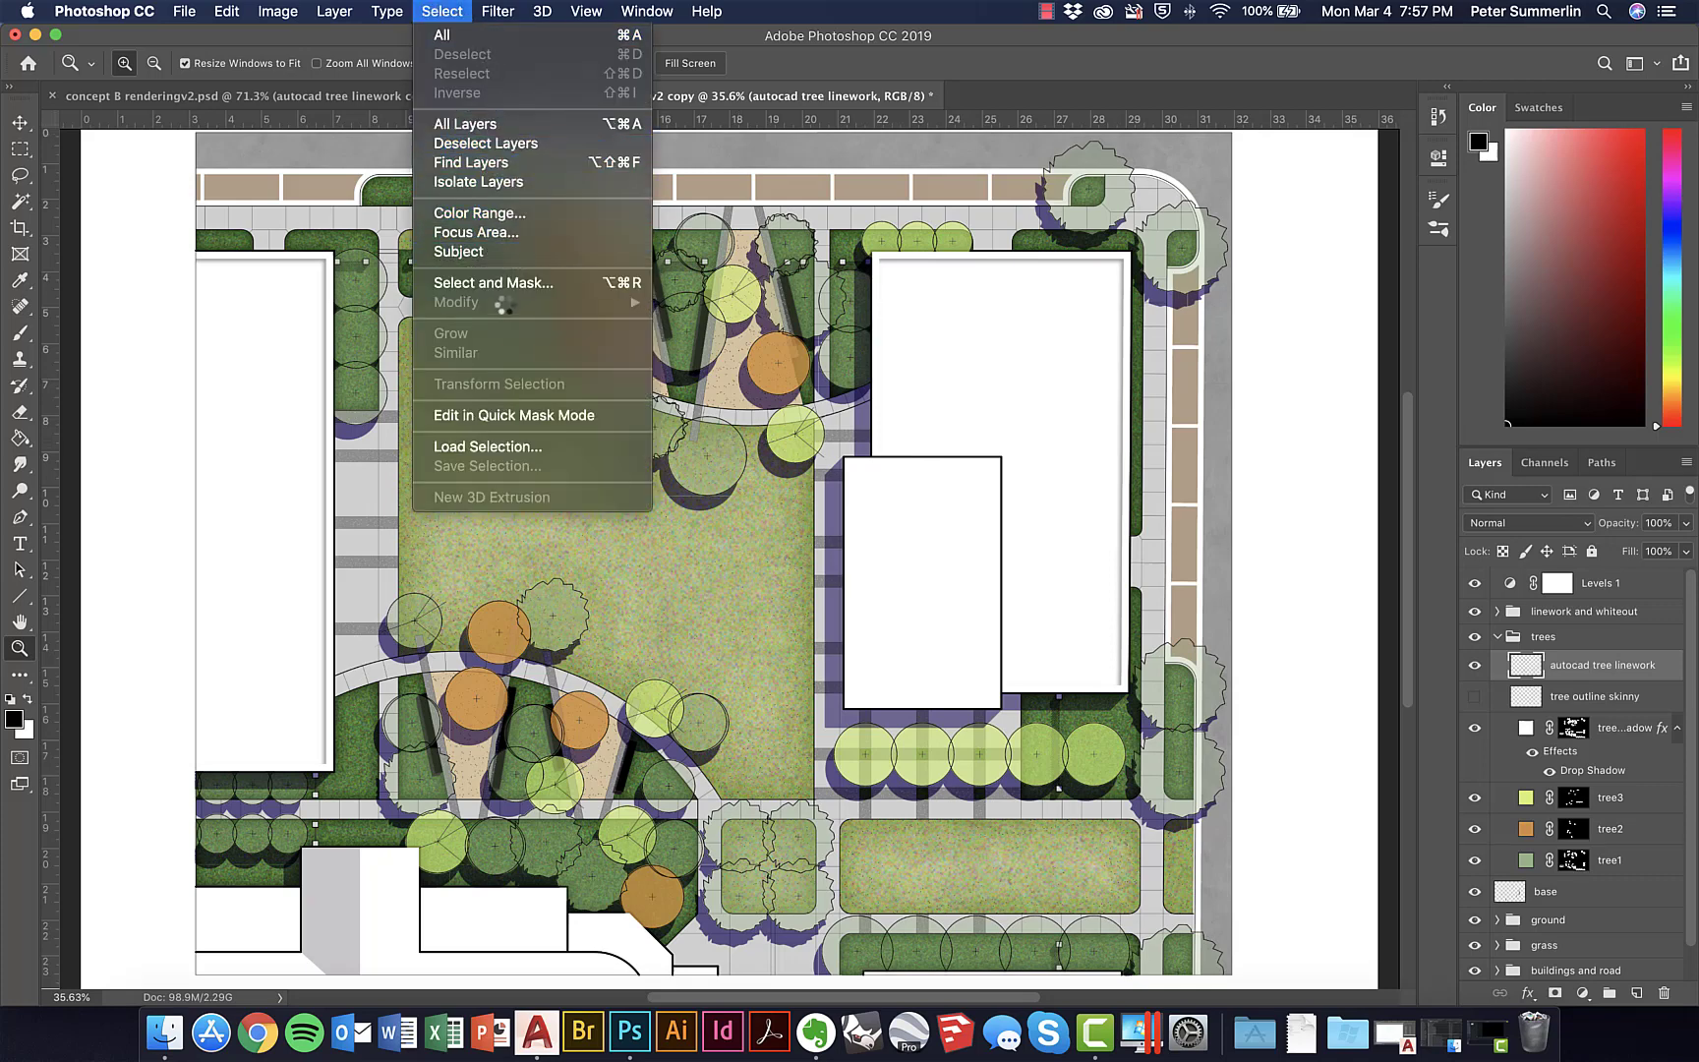
left_click(1524, 671)
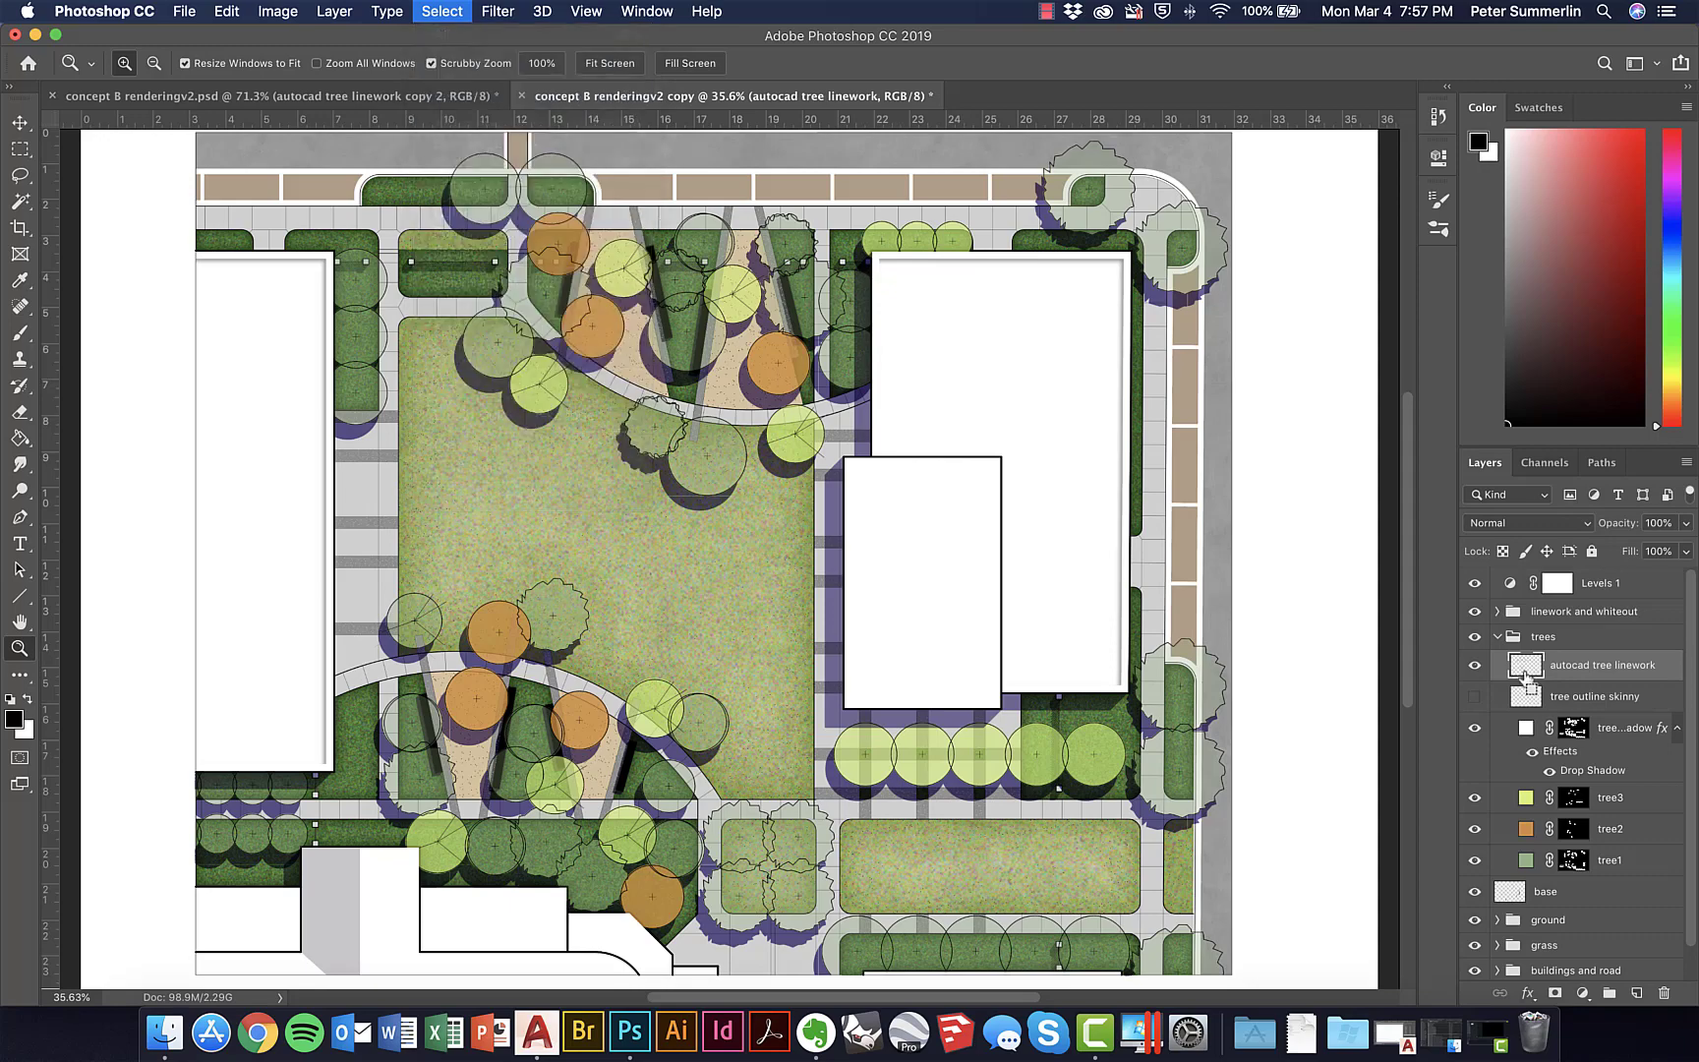
Load the autocad tree linework outlines as a selection, expand it by 3 pixels, and view at 100%
left_click(1525, 668, "super")
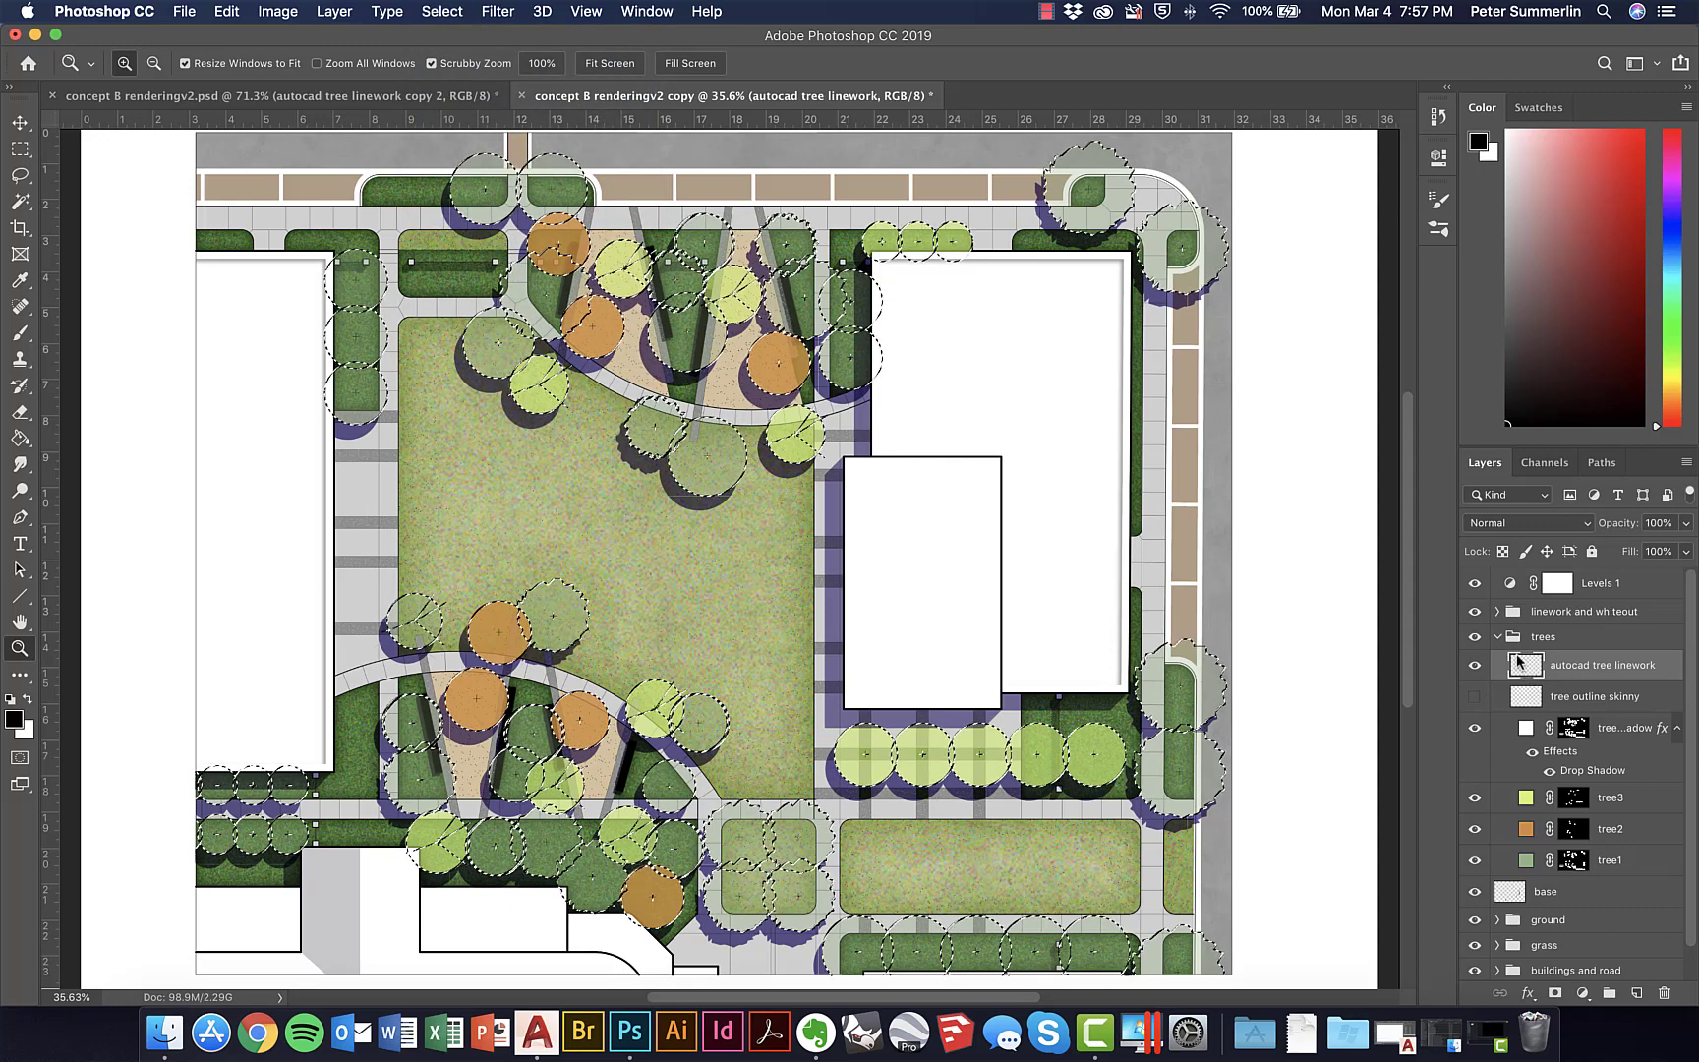
left_click(433, 12)
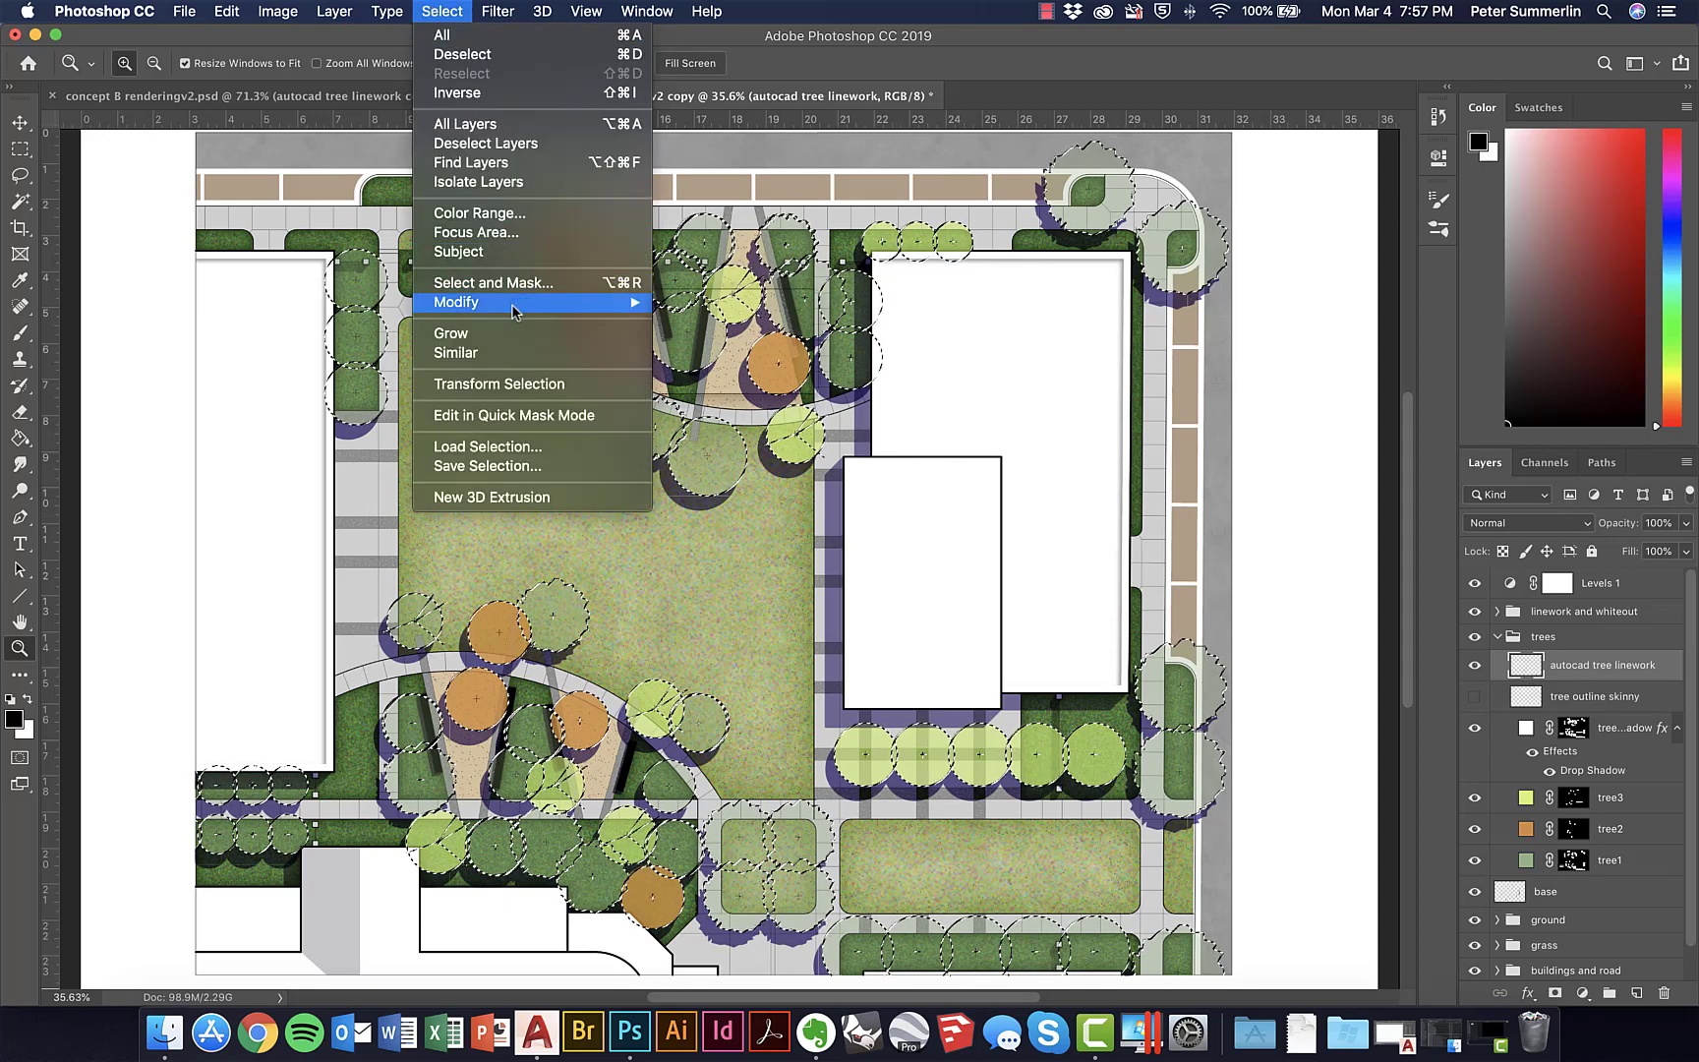
left_click(693, 344)
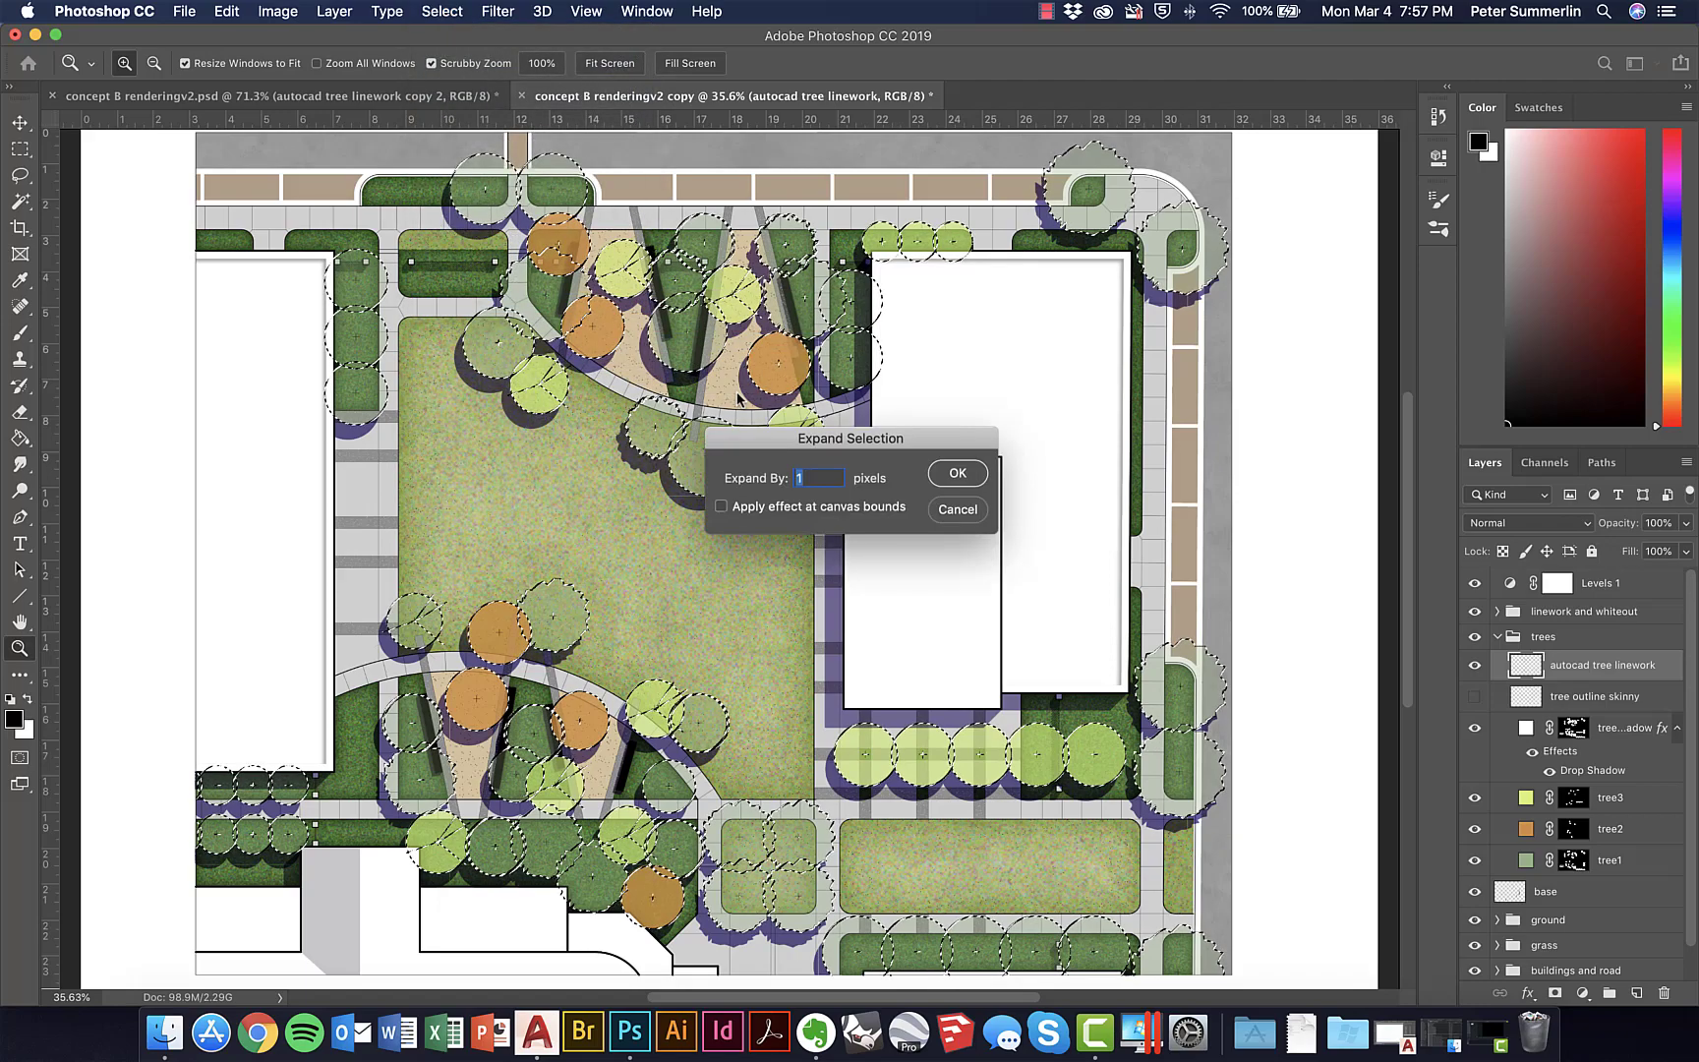
type("3")
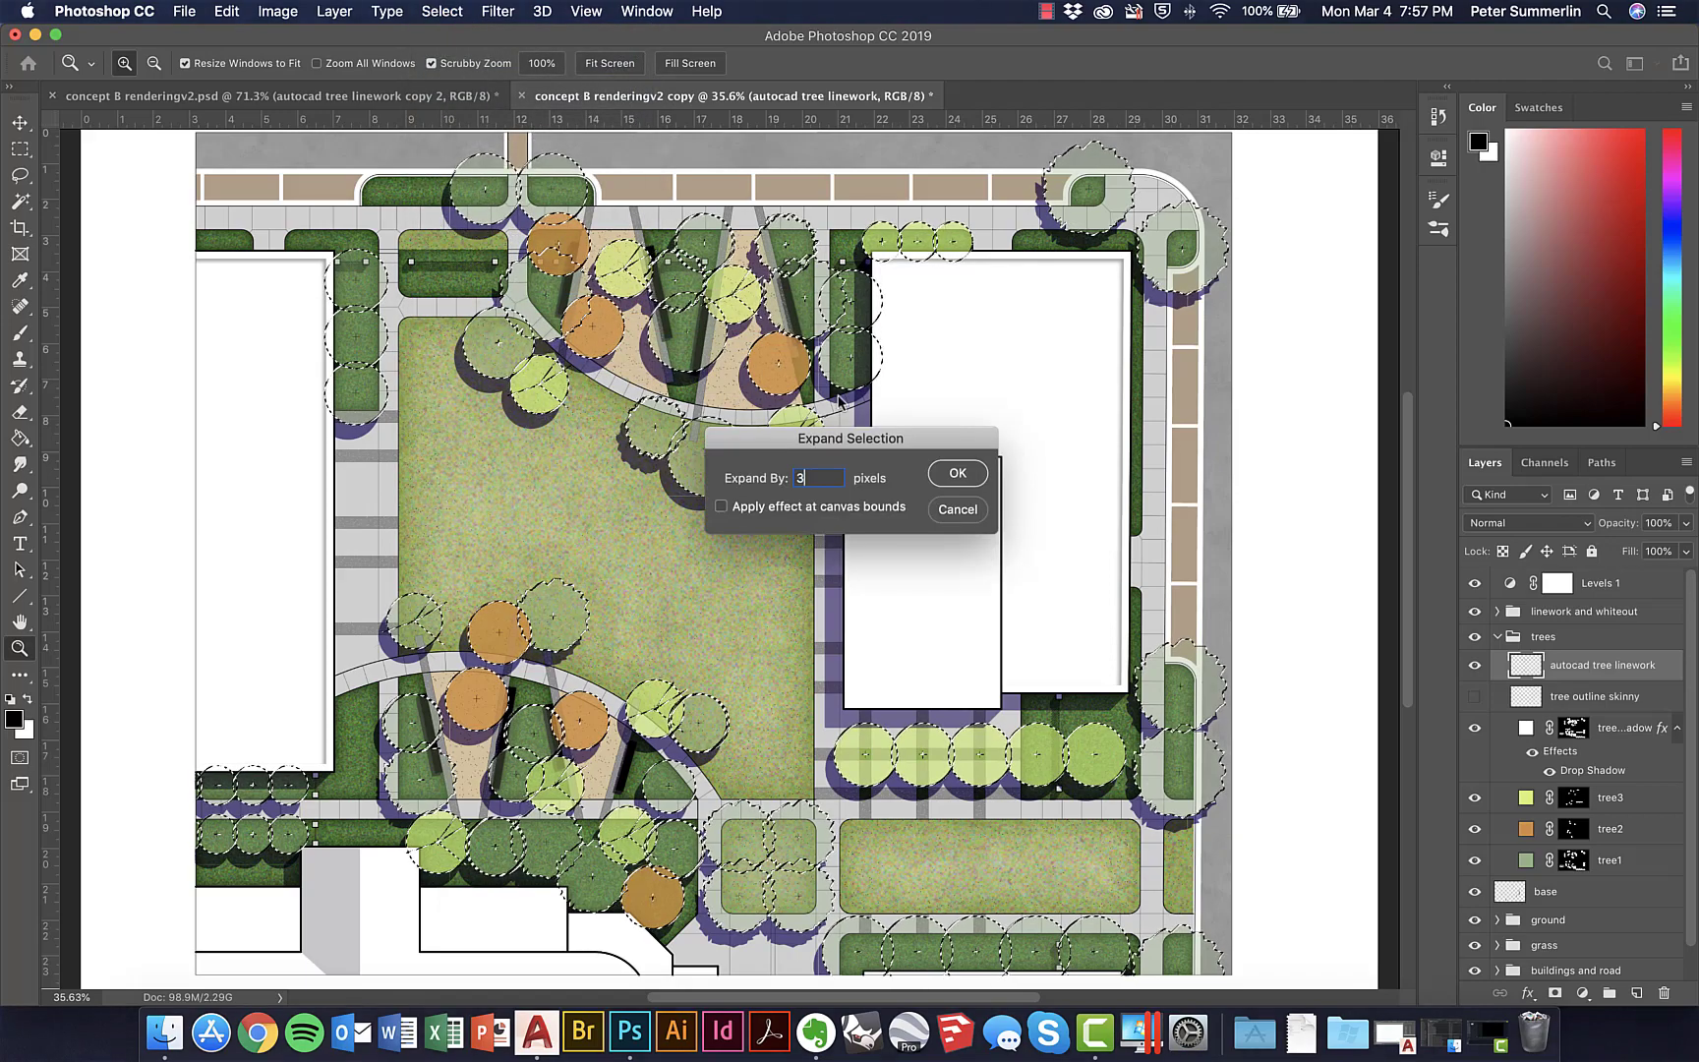
left_click(956, 474)
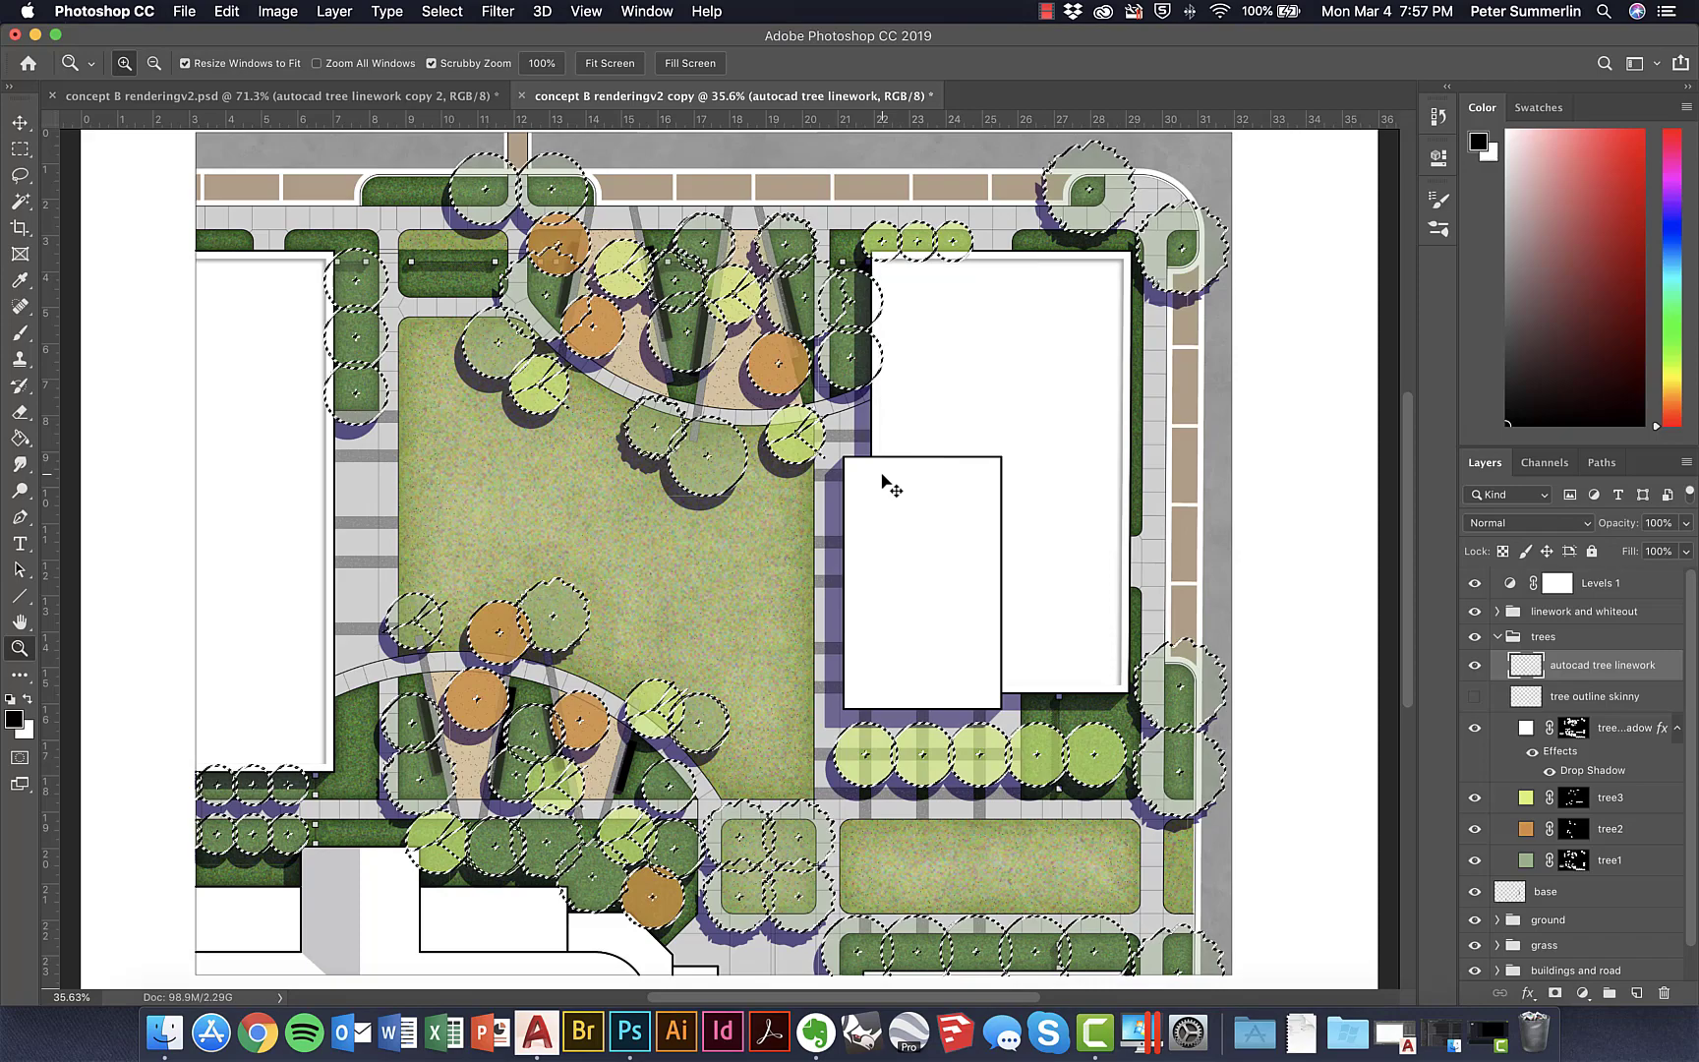
key("super+1")
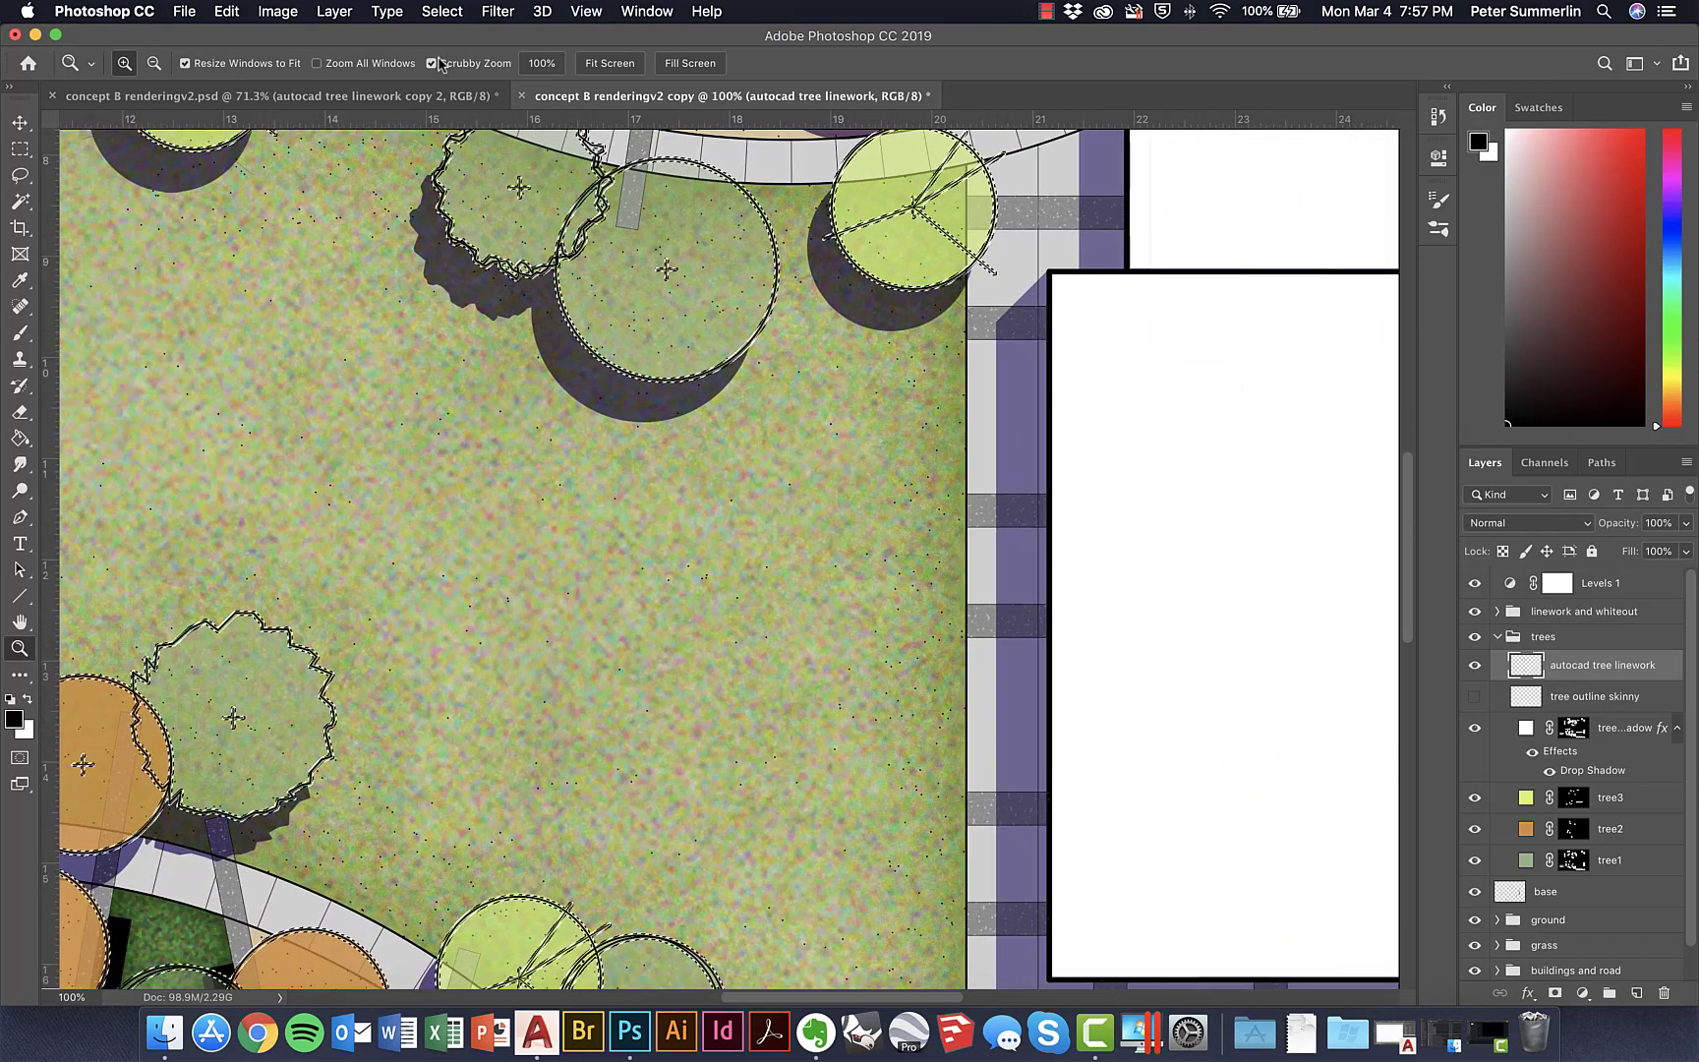
Fill the expanded tree-outline selection with the black foreground colour, then deselect
left_click(386, 11)
mouse_move(362, 10)
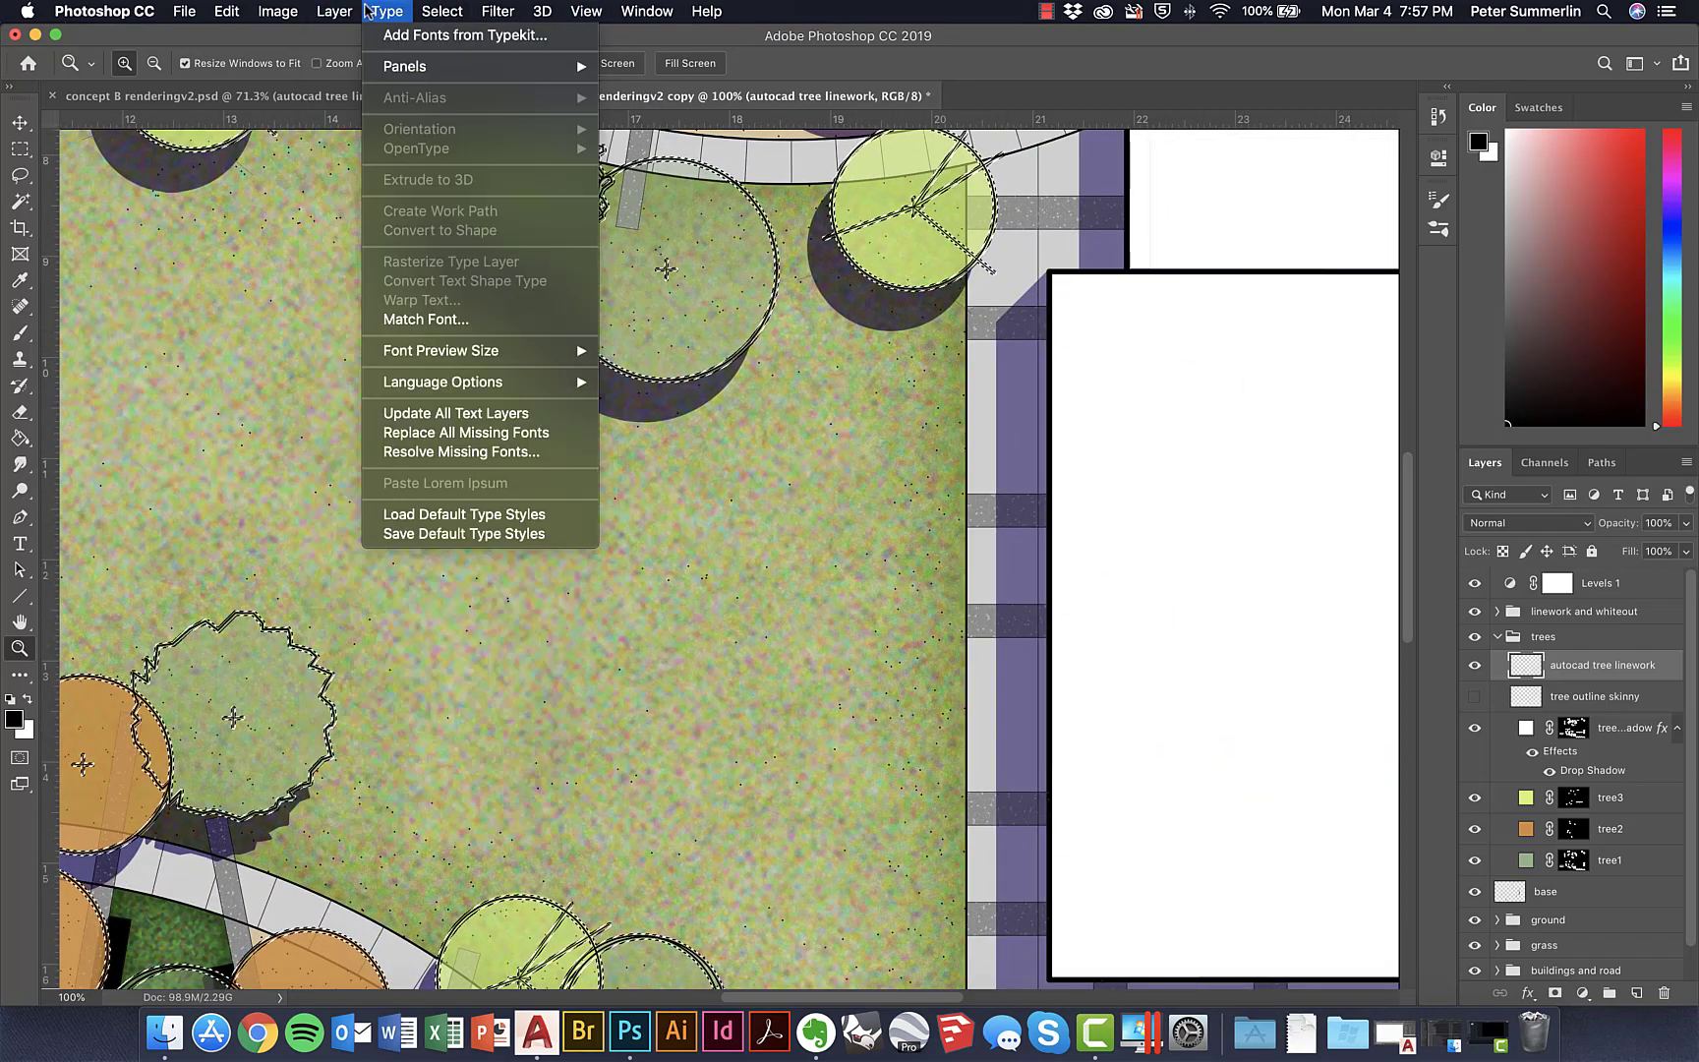
mouse_move(213, 17)
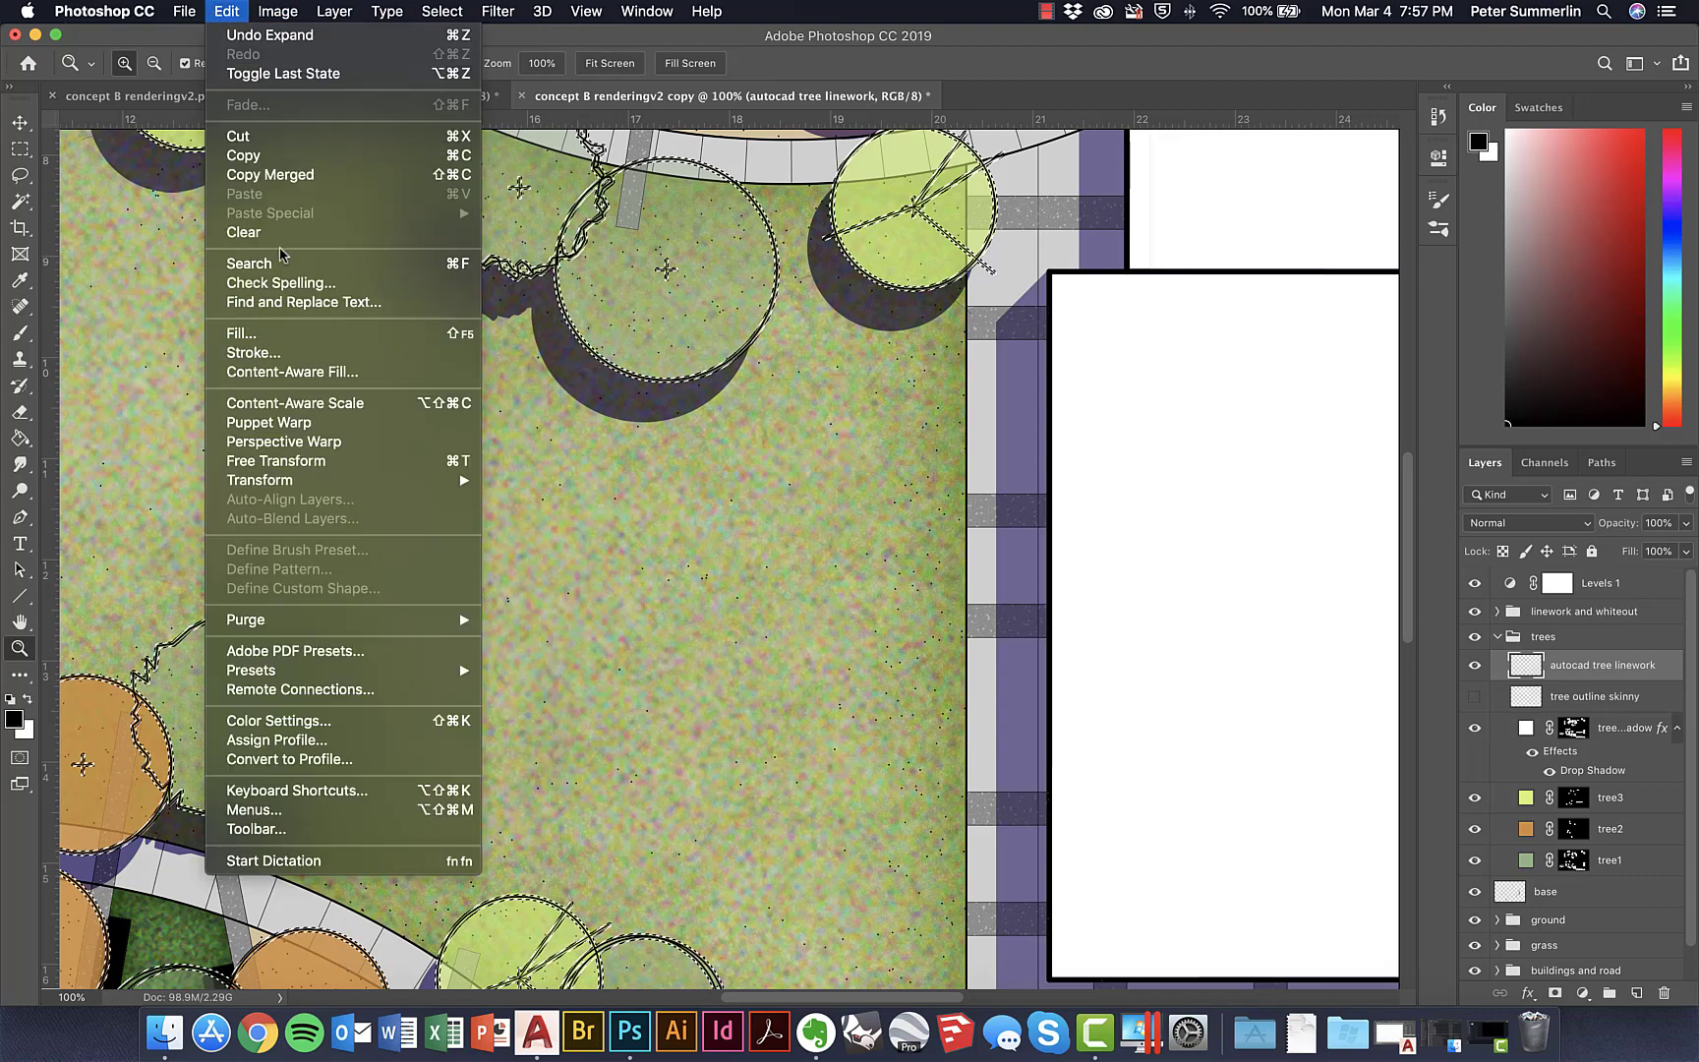
left_click(278, 337)
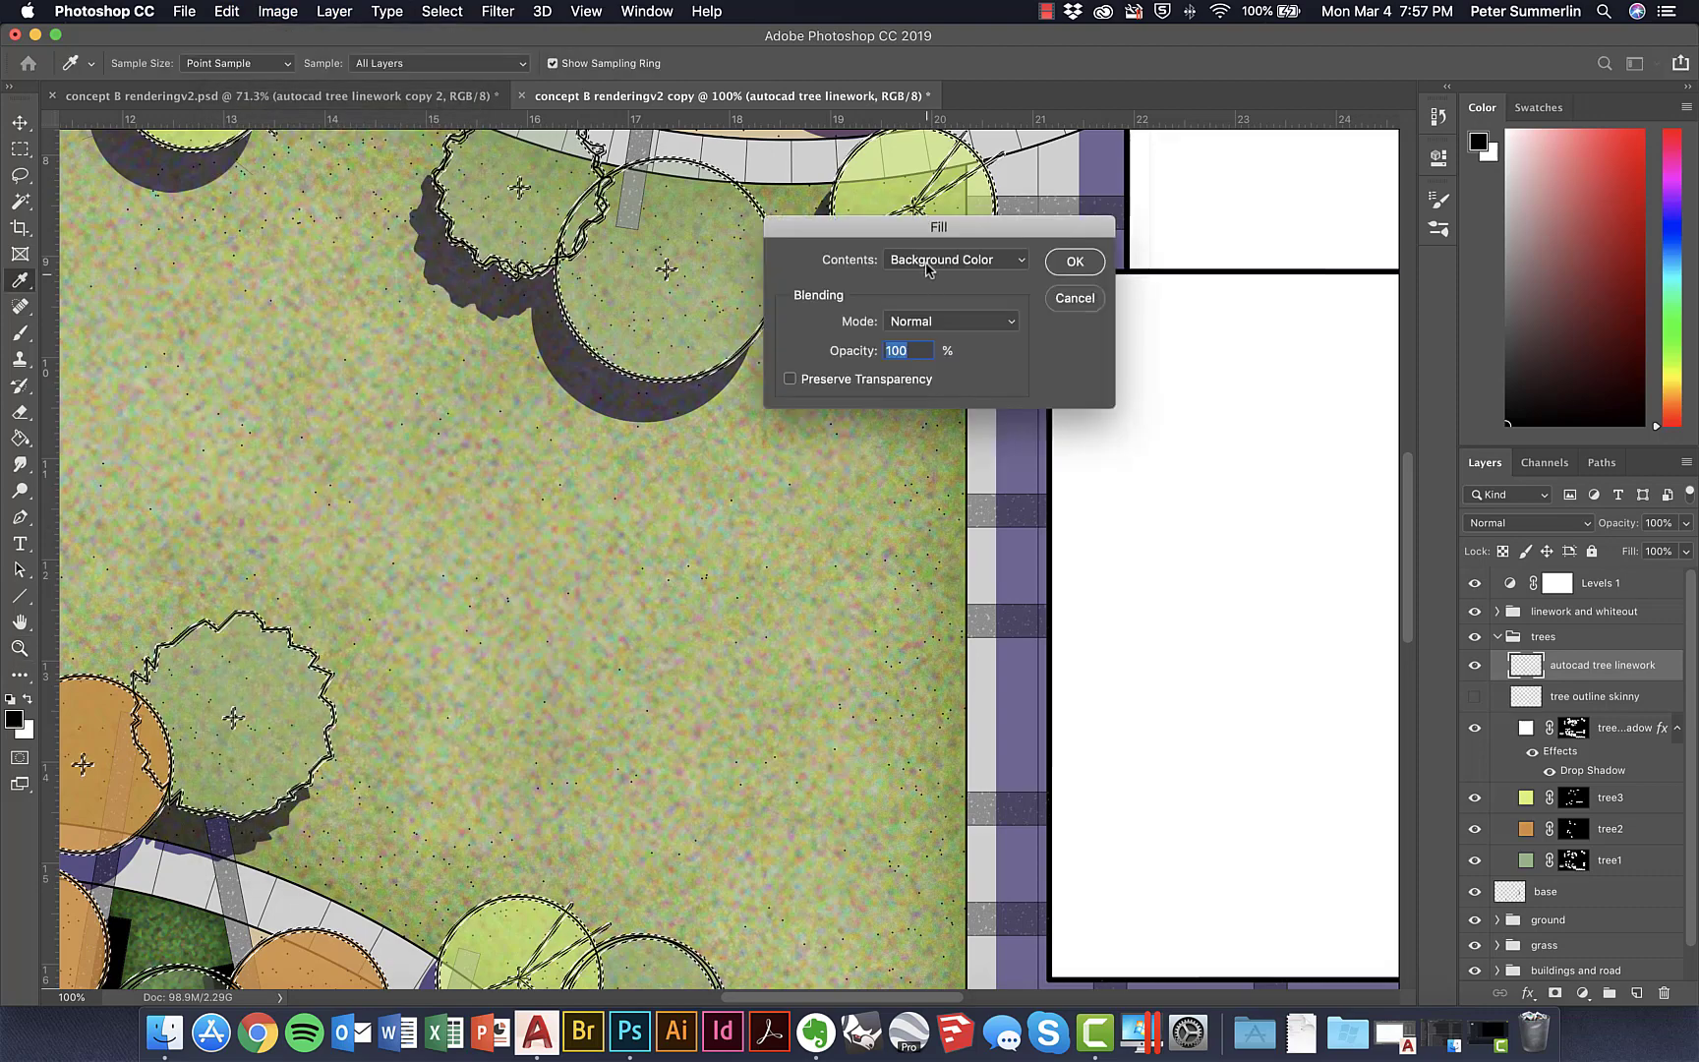
left_click(925, 260)
left_click(925, 233)
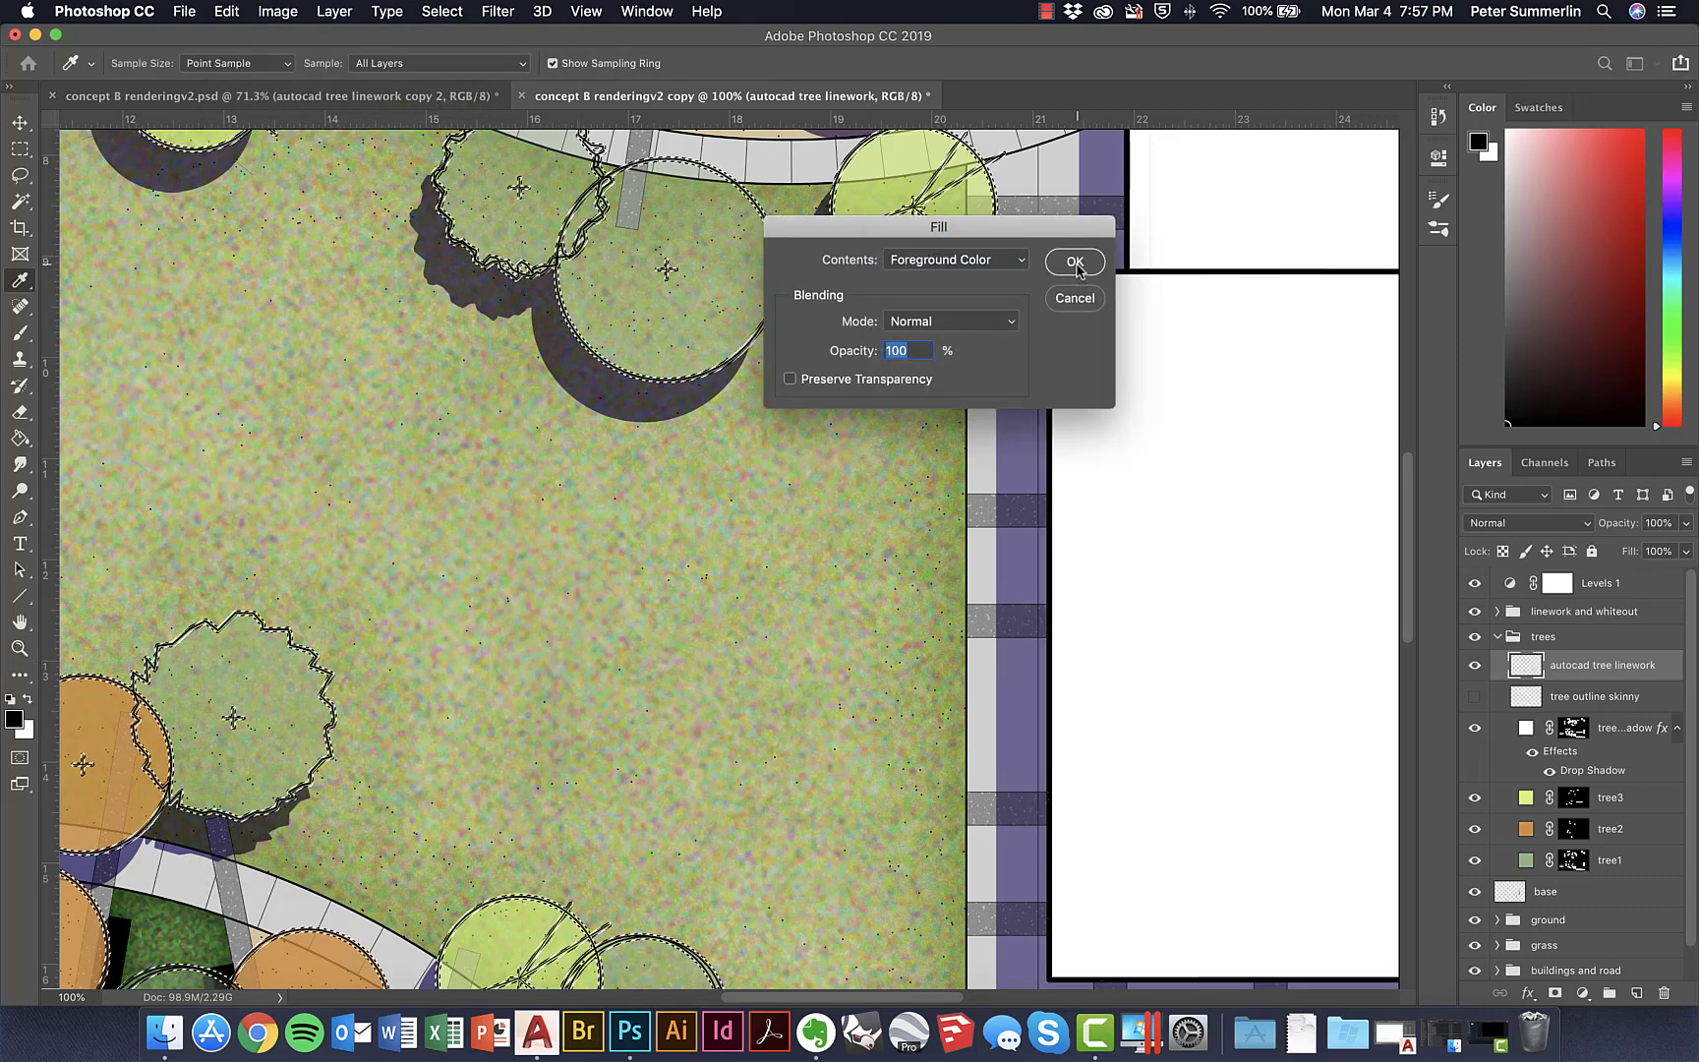
key("Return")
key("z")
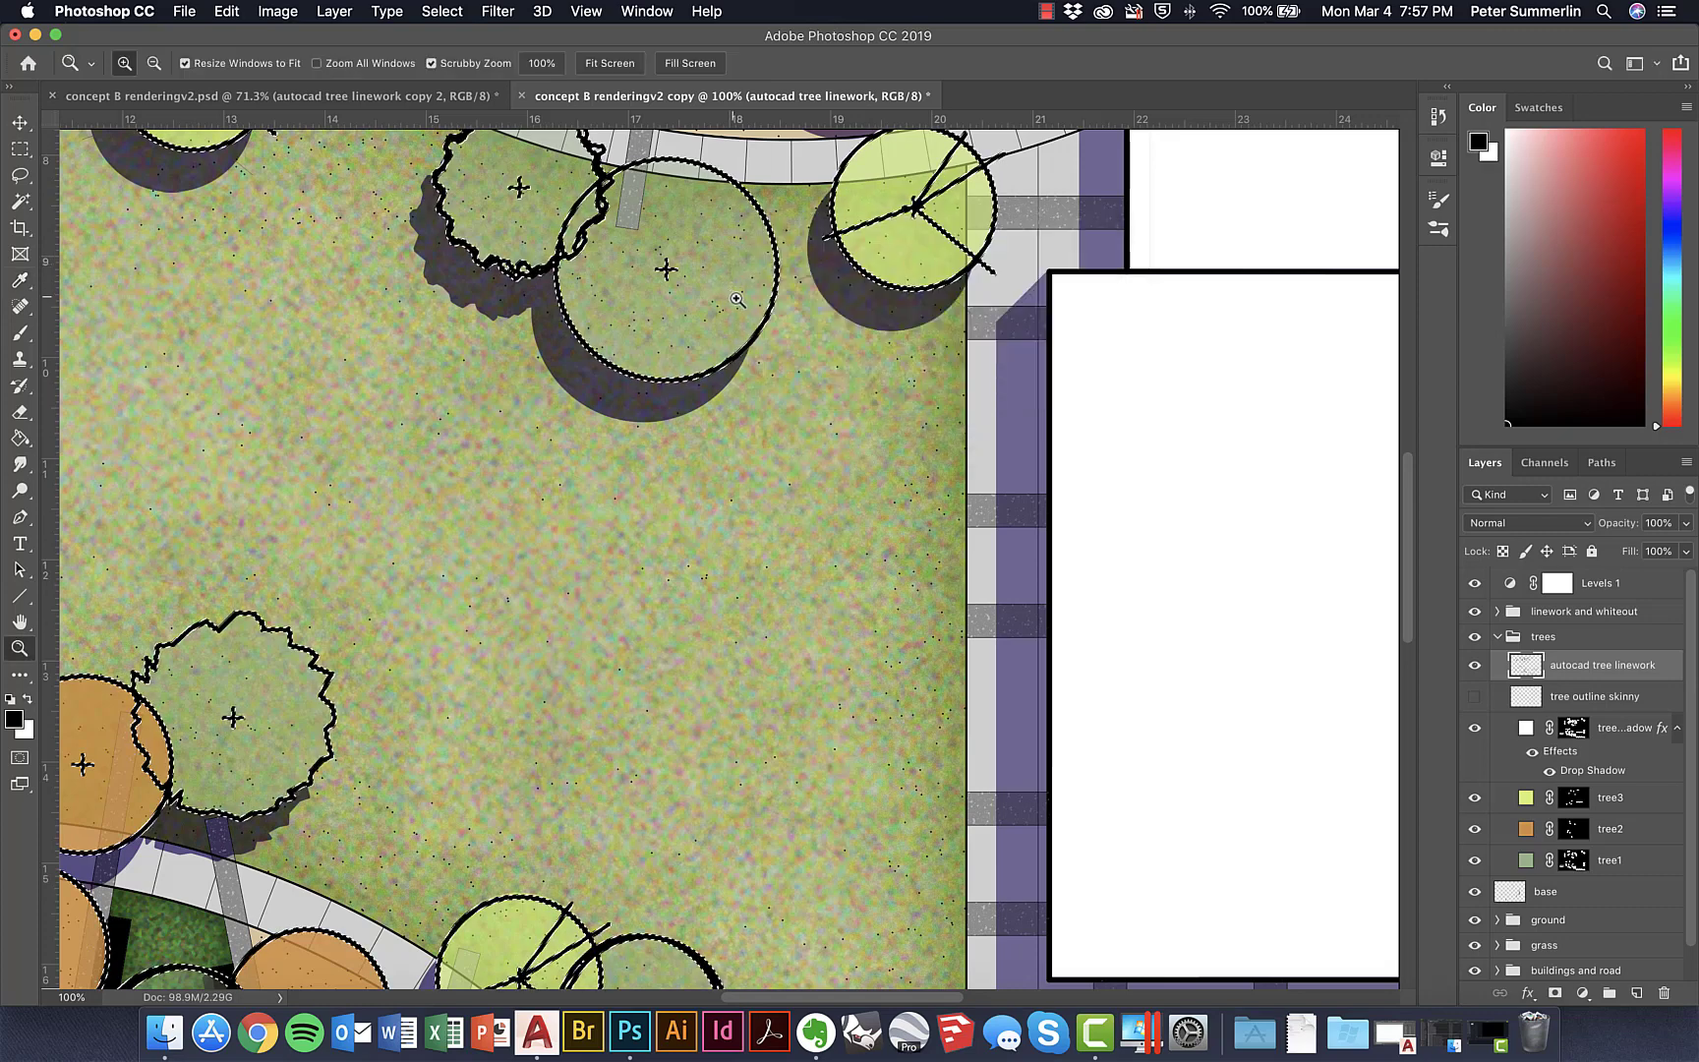
key("super+d")
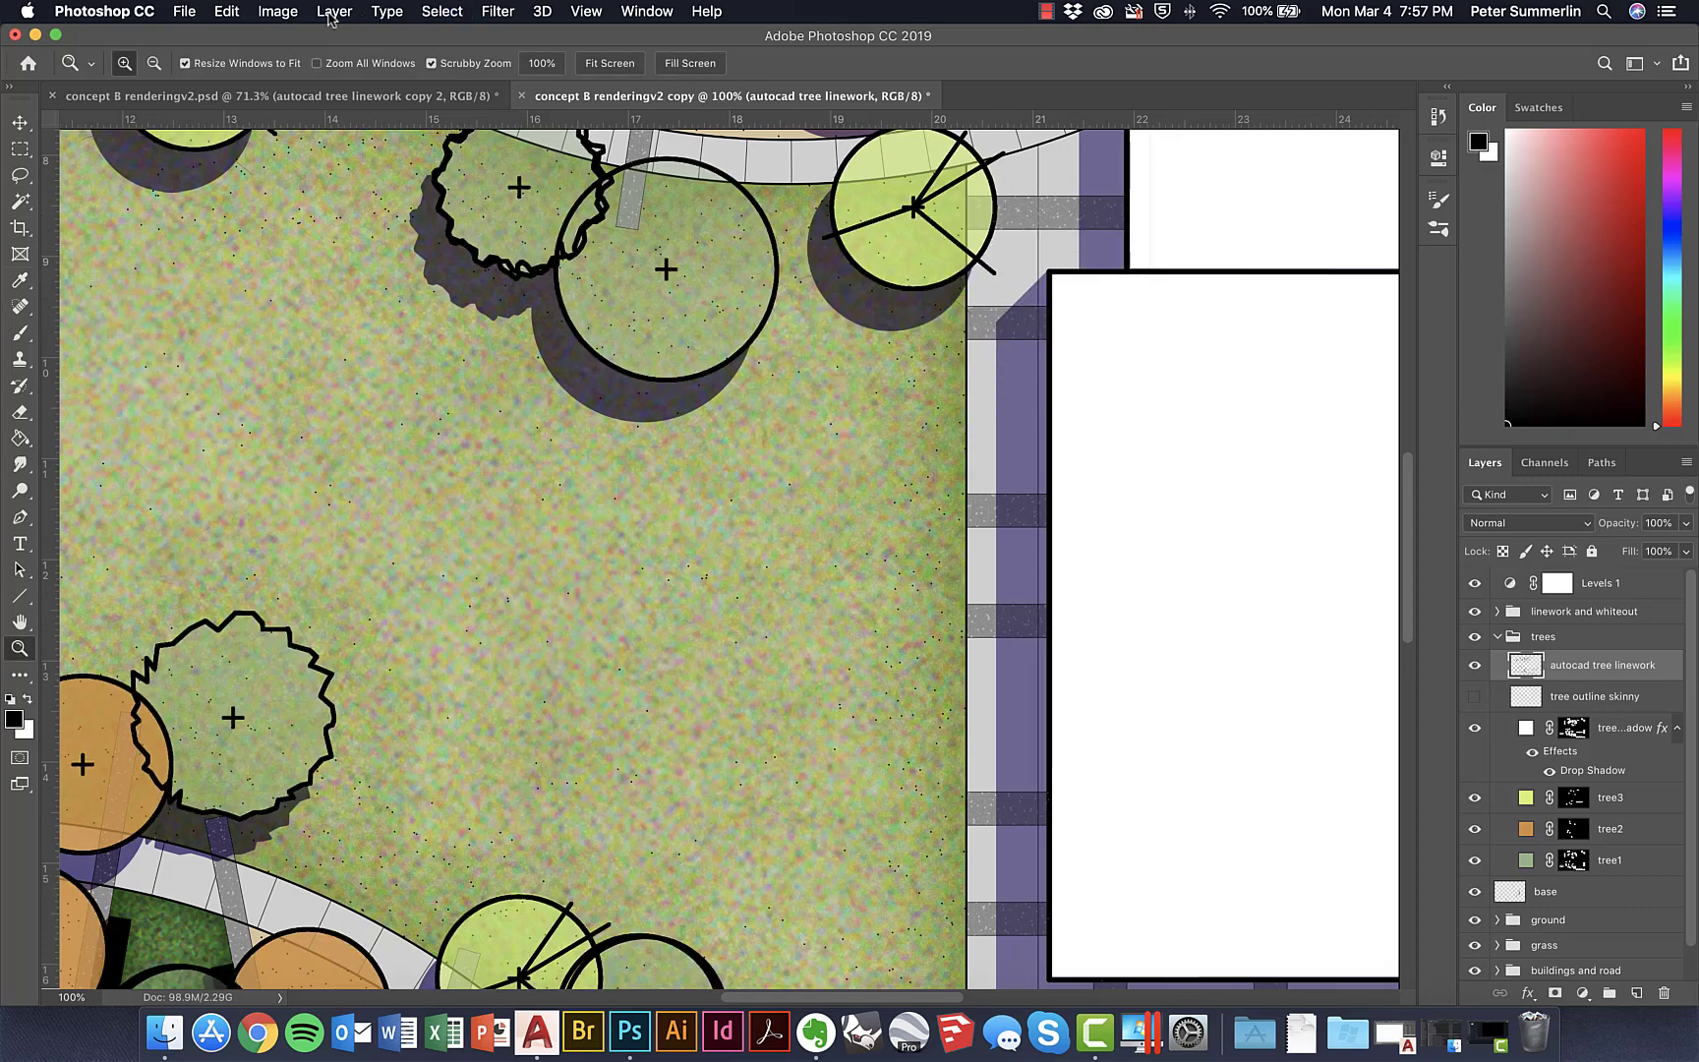
Review Image Size without making changes, then bring up the Filter menu
left_click(295, 10)
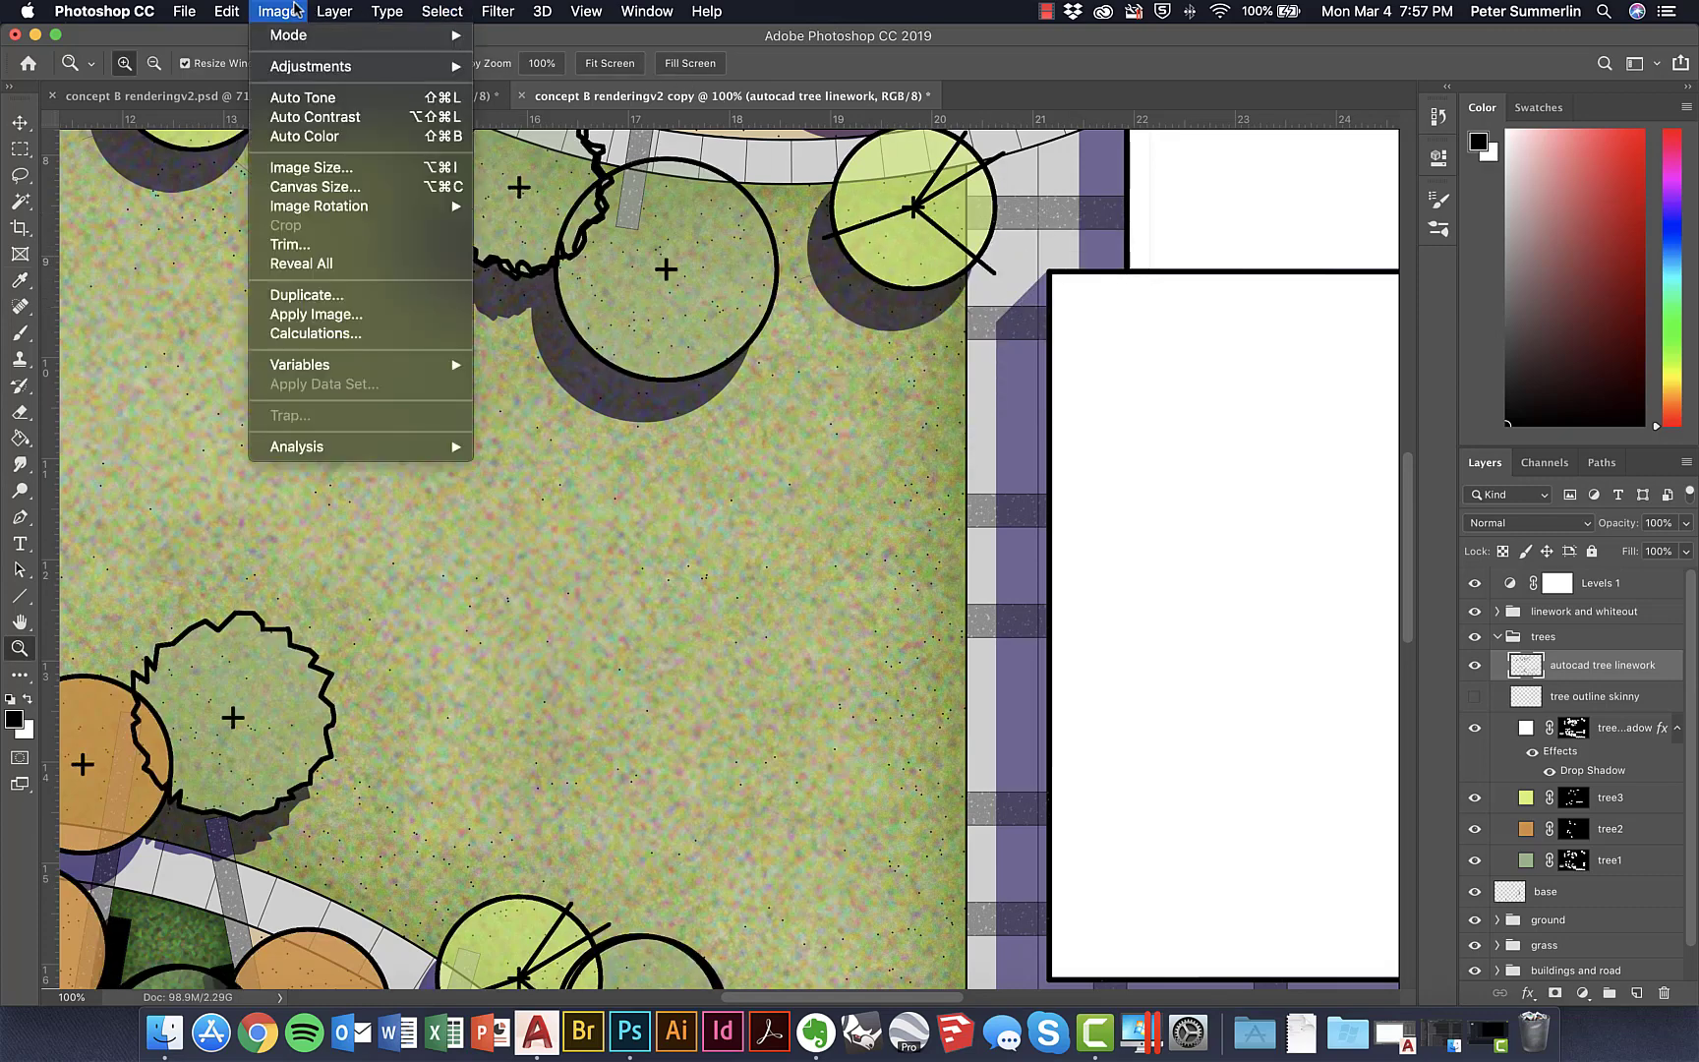
left_click(334, 177)
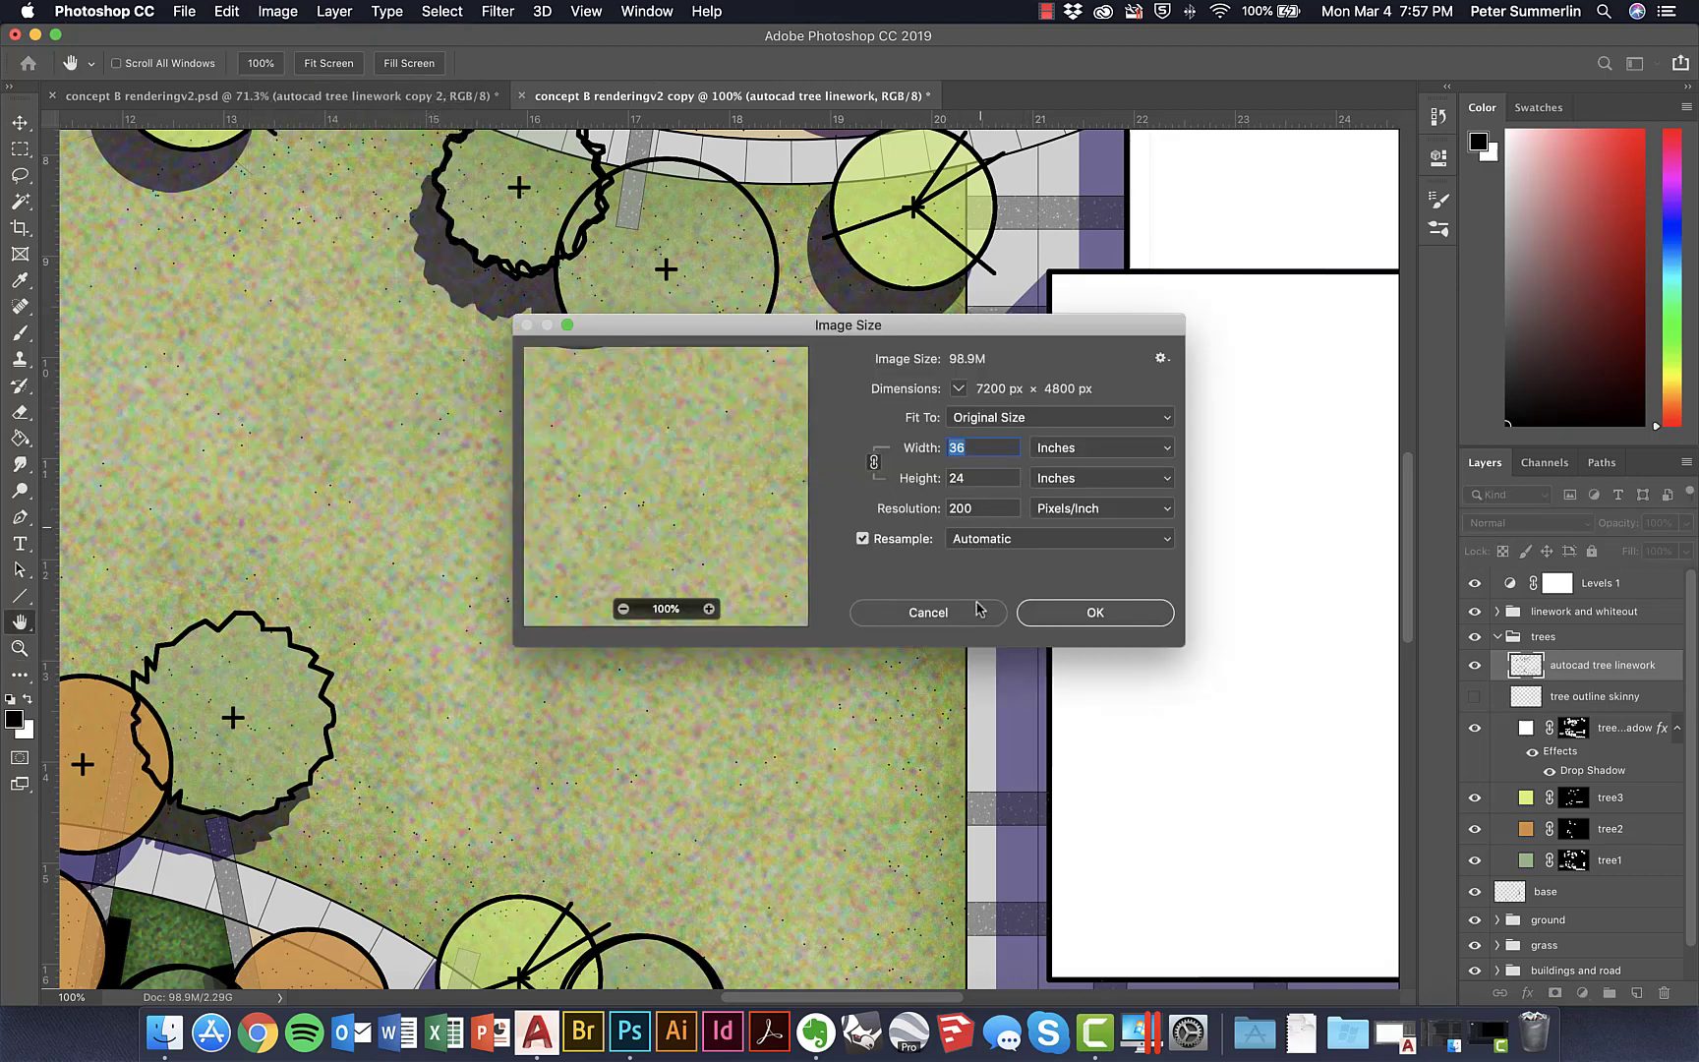
left_click(924, 610)
key("z")
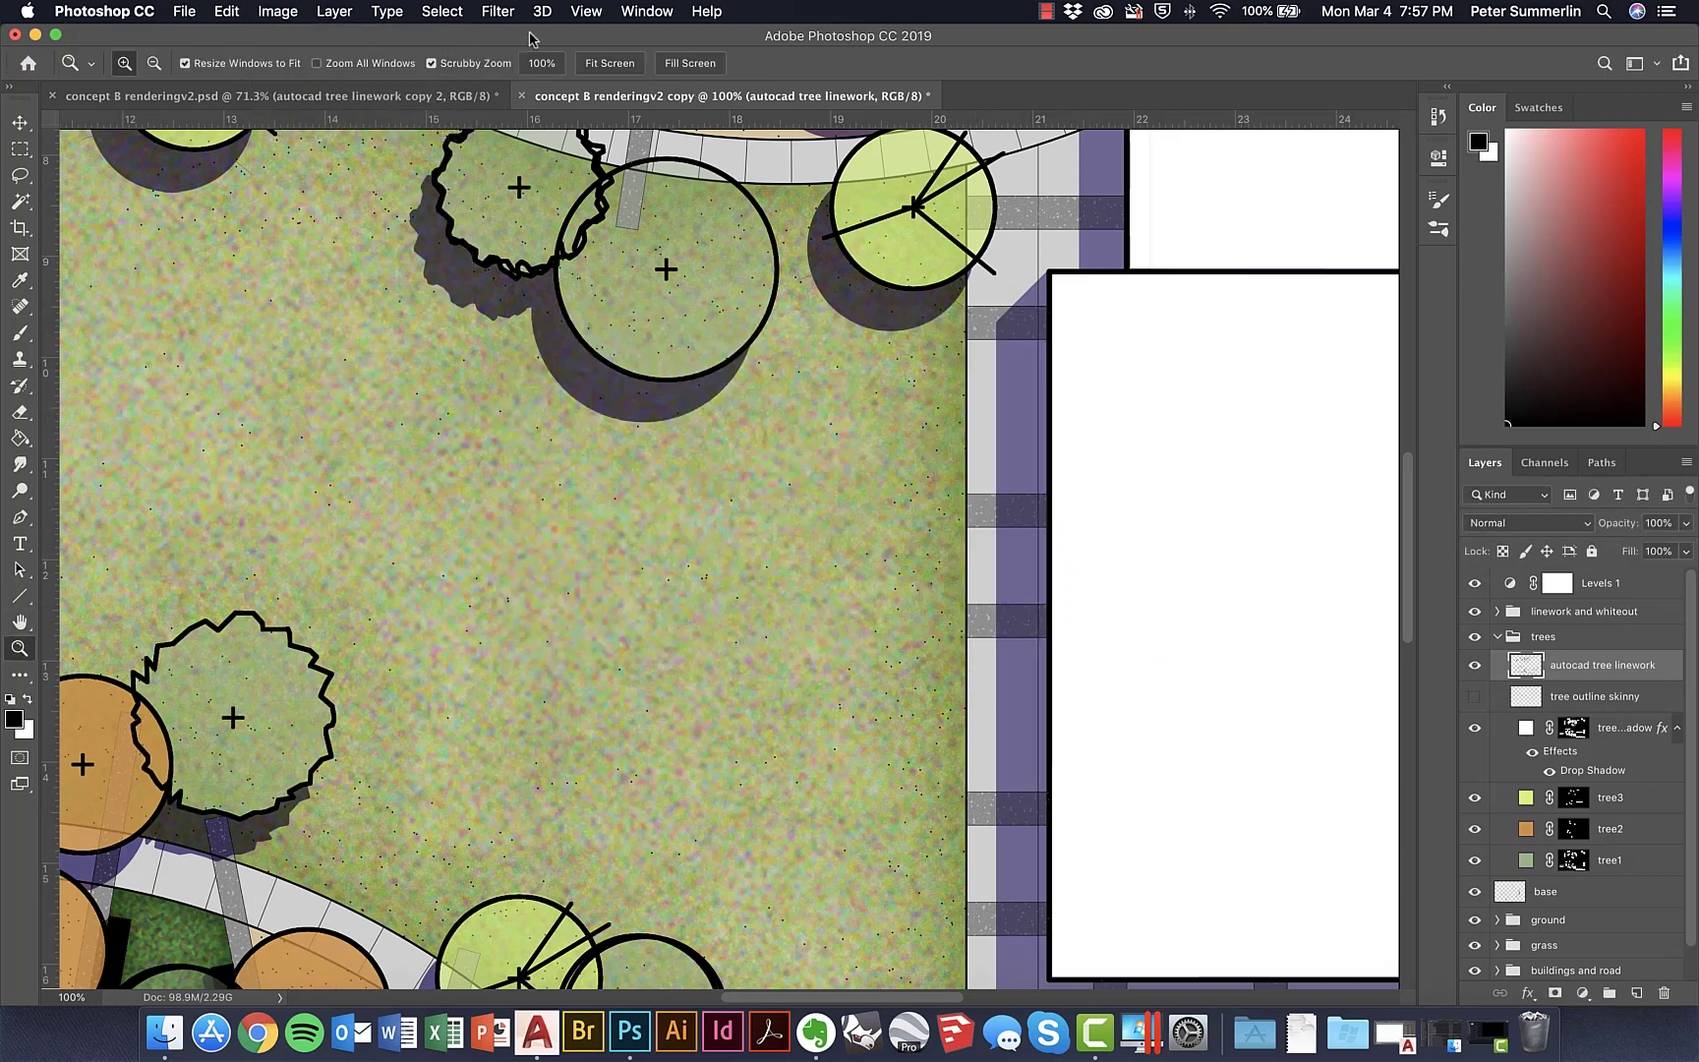
left_click(497, 11)
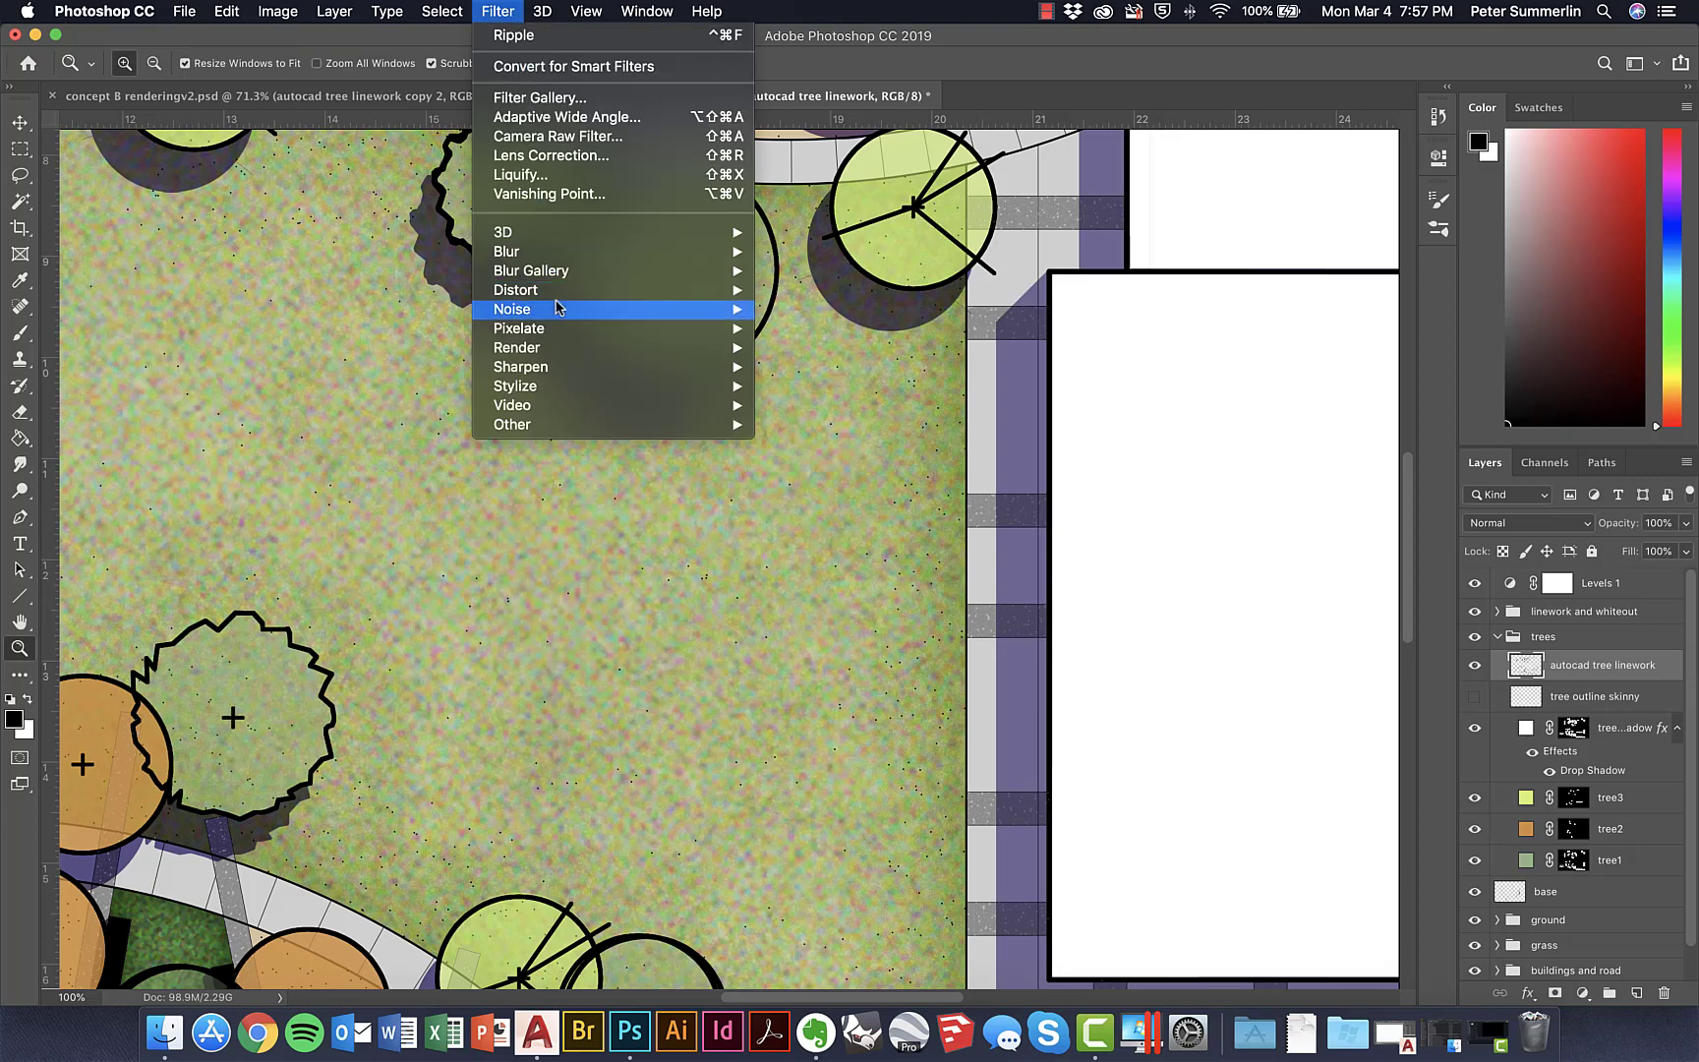
mouse_move(708, 290)
left_click(836, 349)
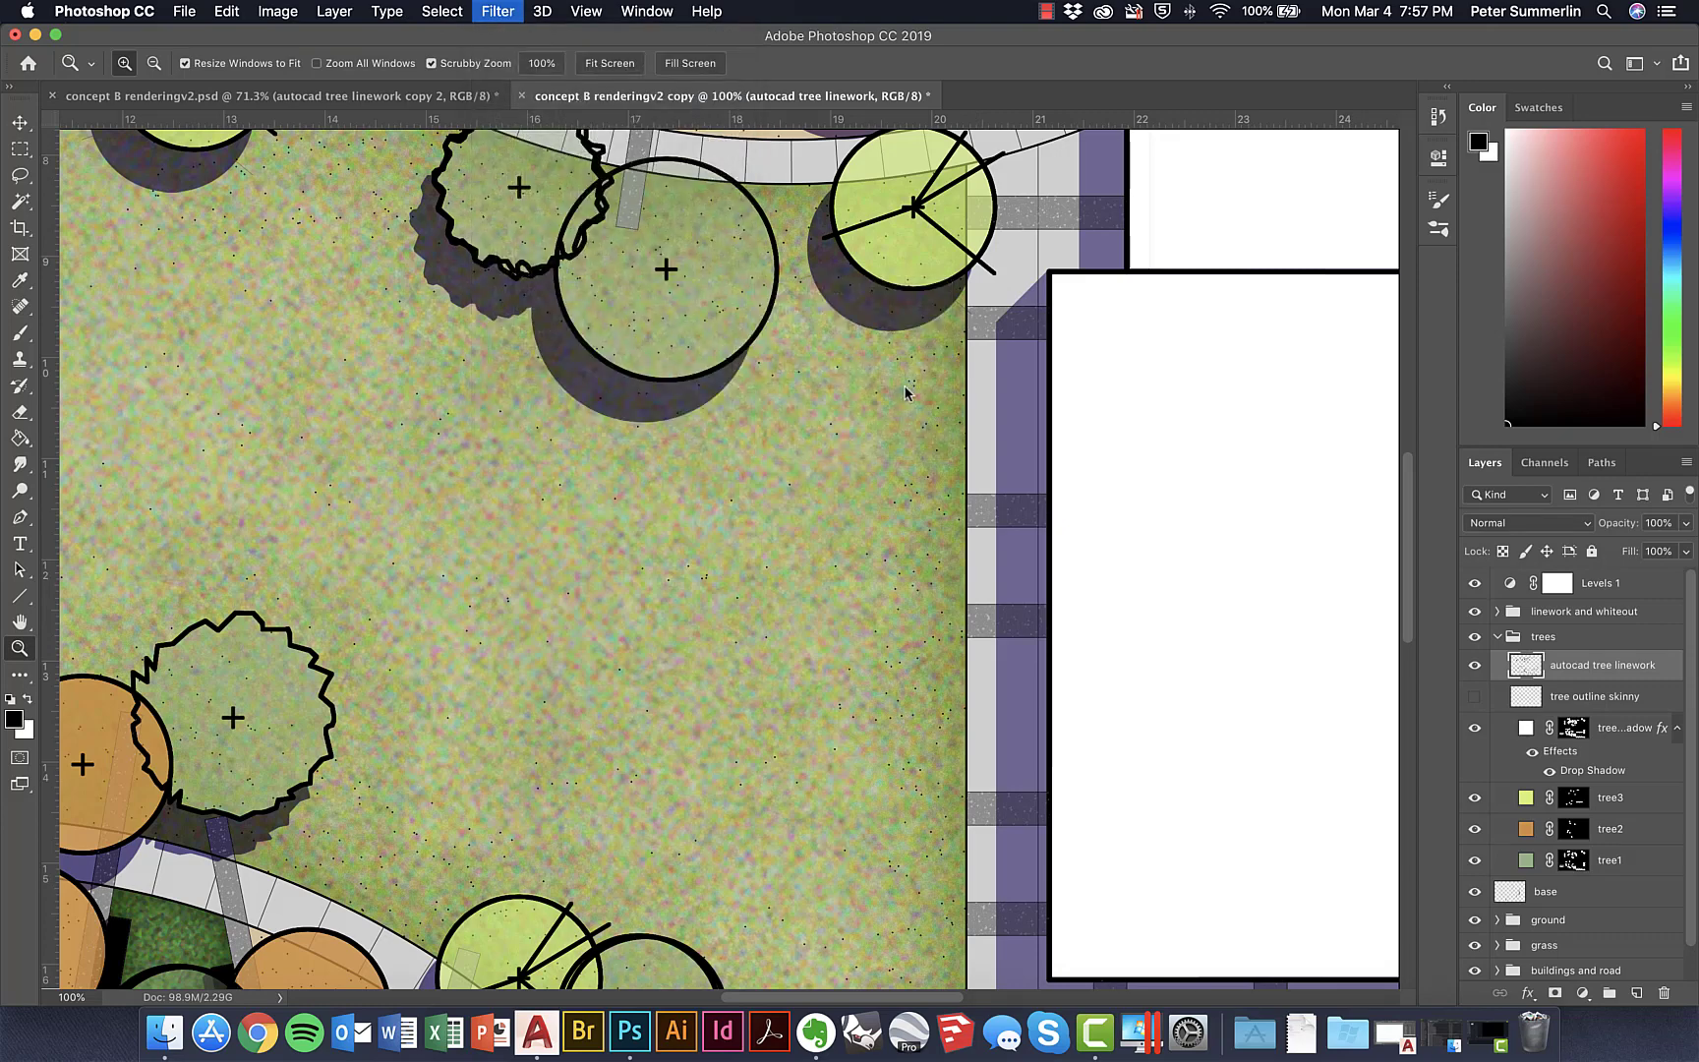
left_click_drag(967, 329, 1114, 326)
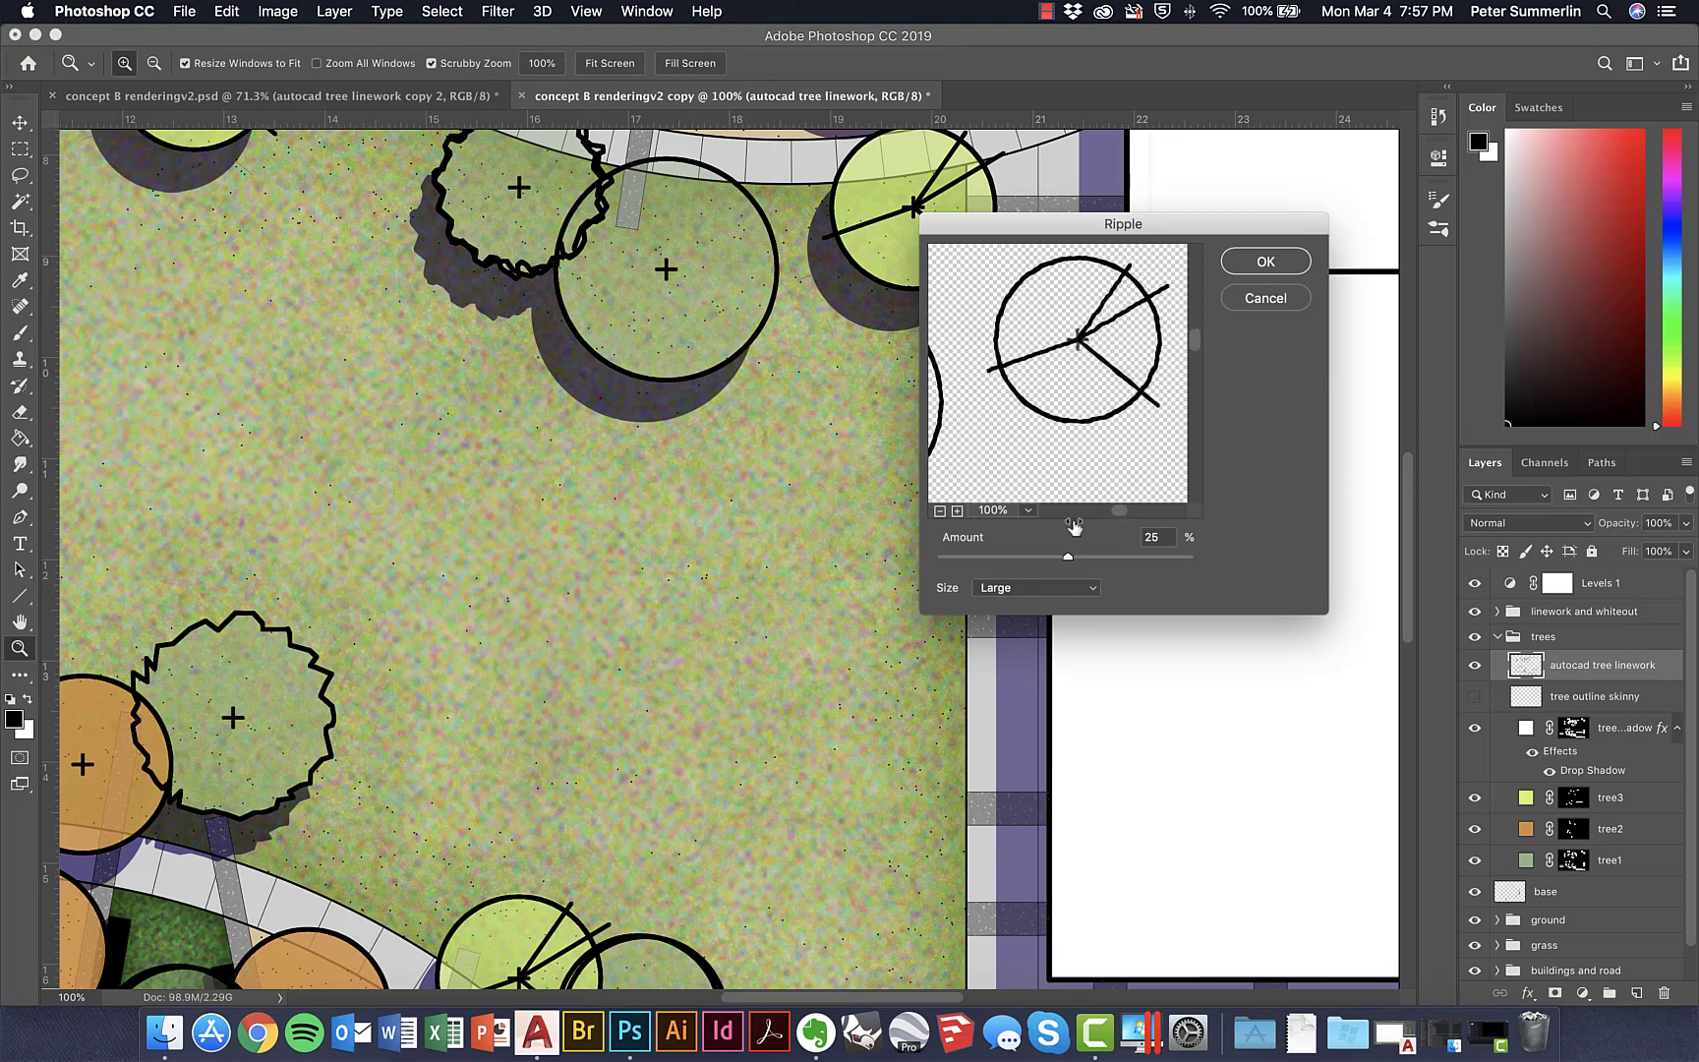
left_click_drag(1067, 557, 1072, 561)
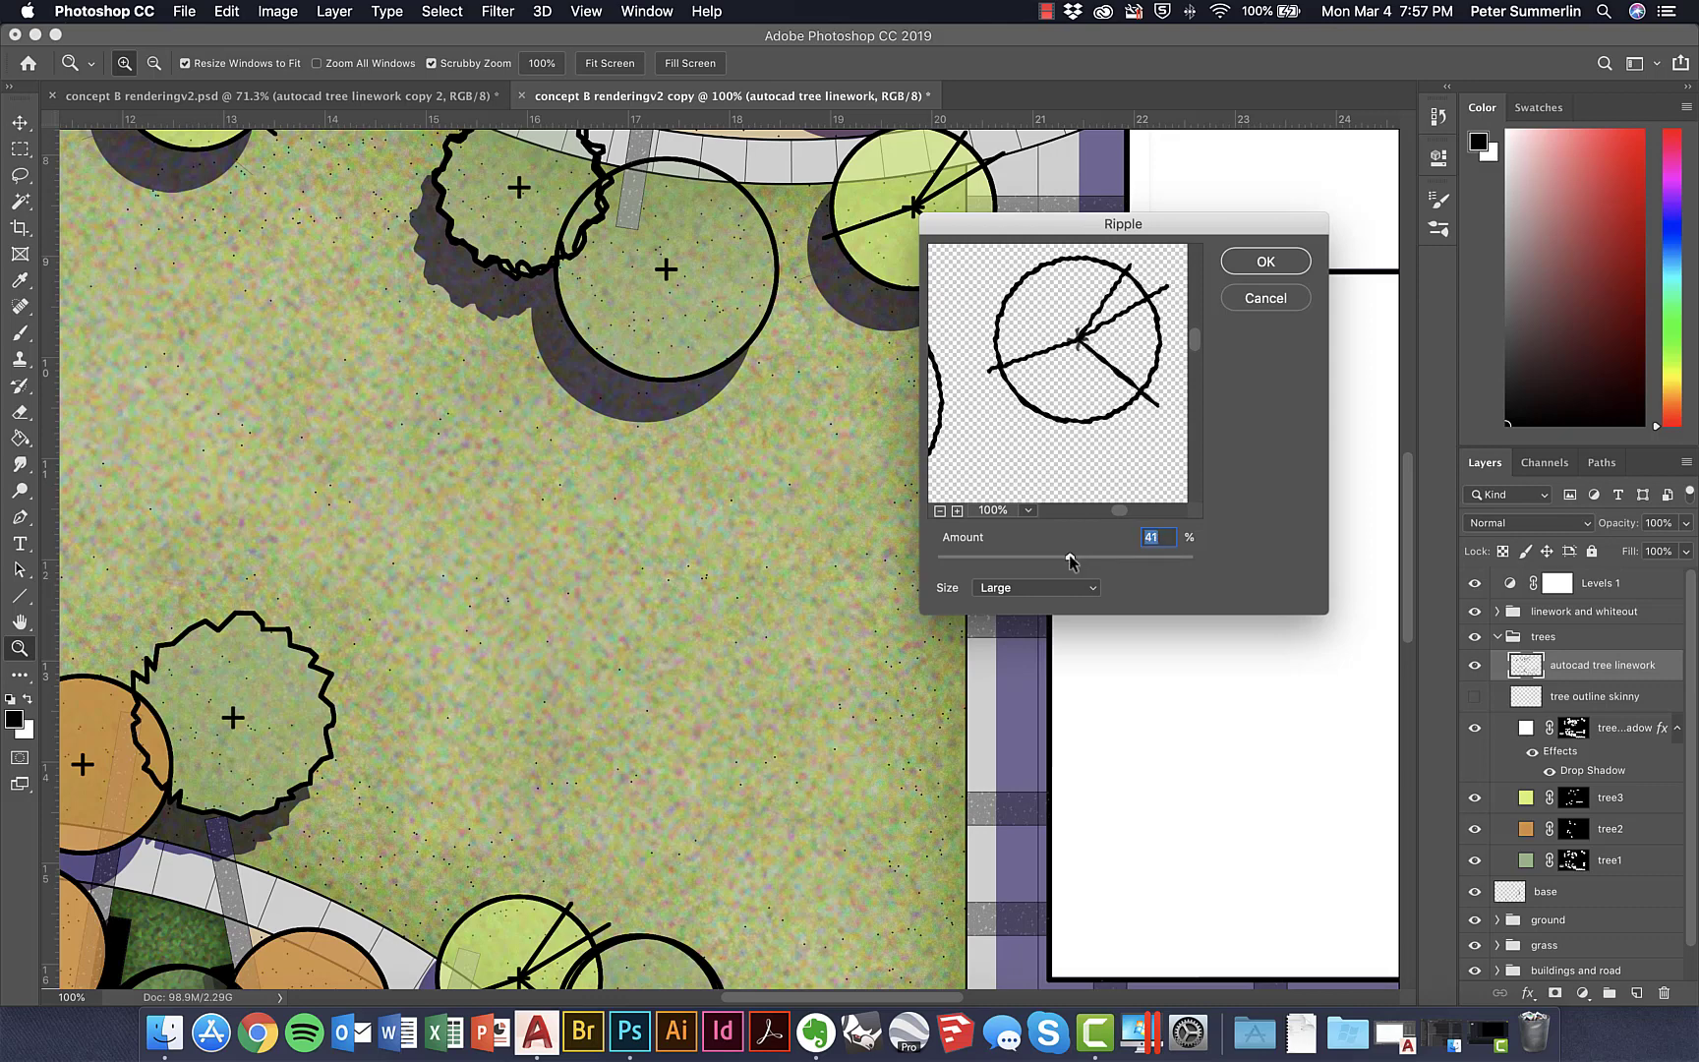
left_click_drag(1069, 561, 1066, 560)
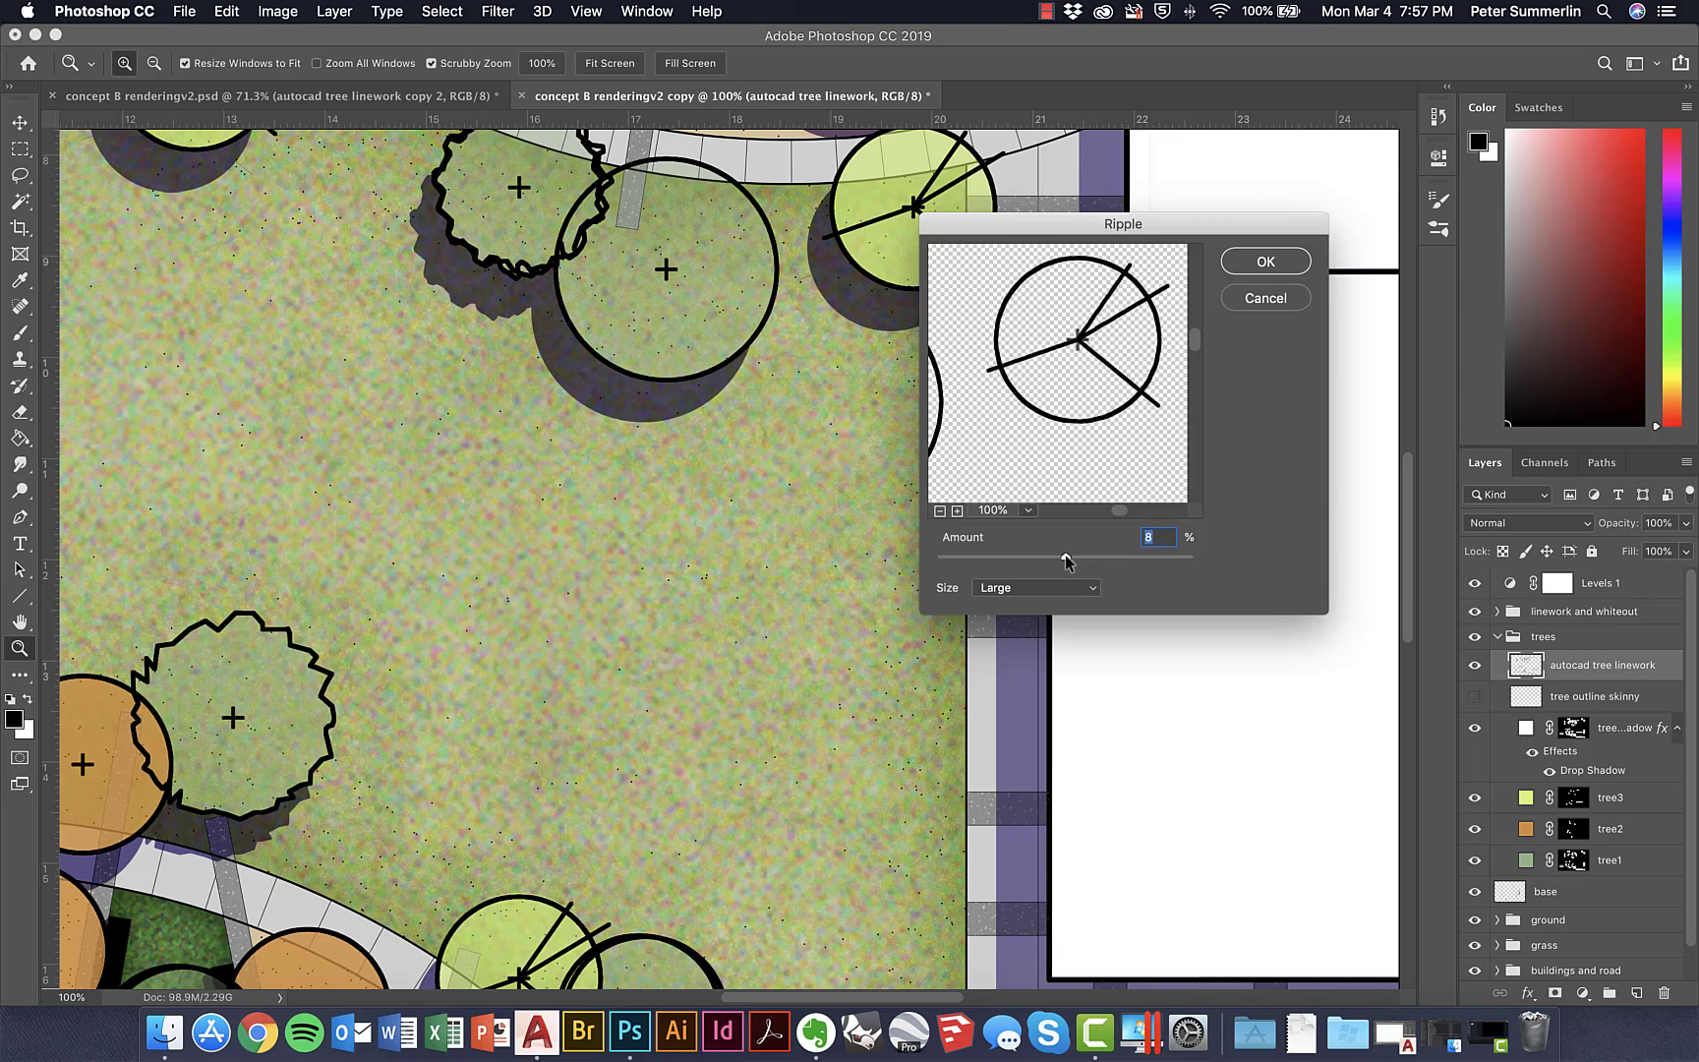
left_click(1250, 300)
left_click(280, 96)
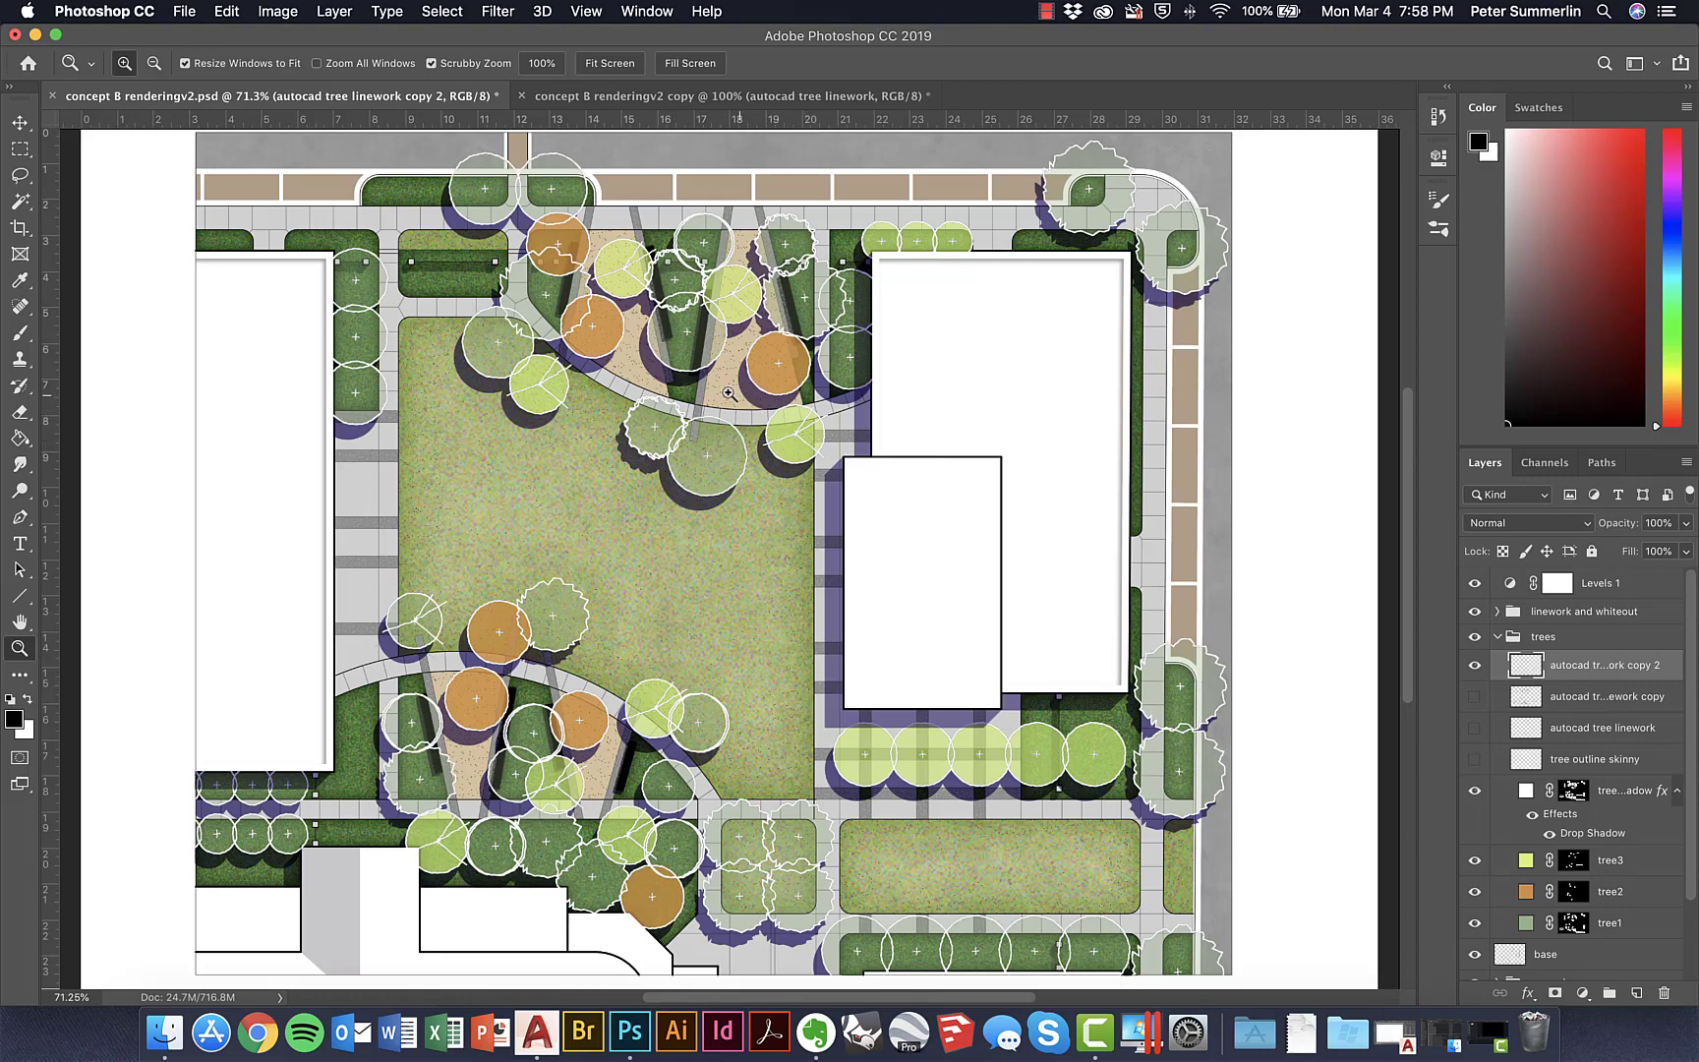
left_click(641, 95)
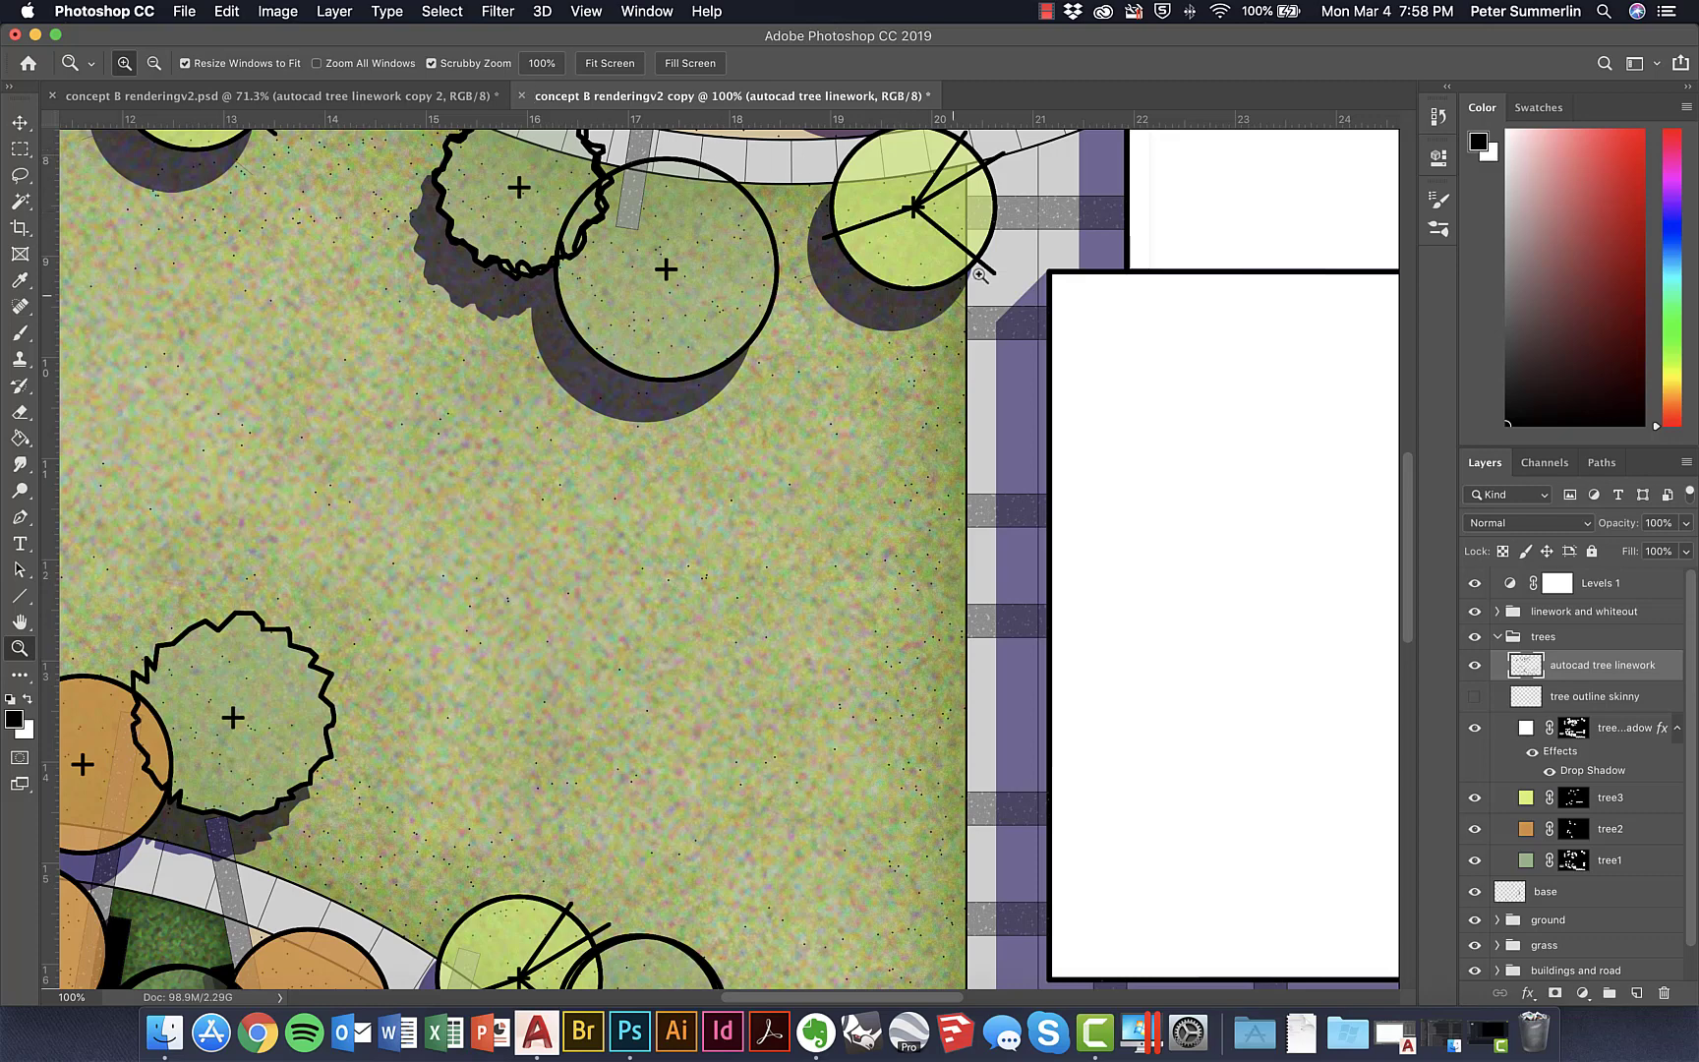
Duplicate the 'autocad tree linework' layer into a new document
right_click(1570, 676)
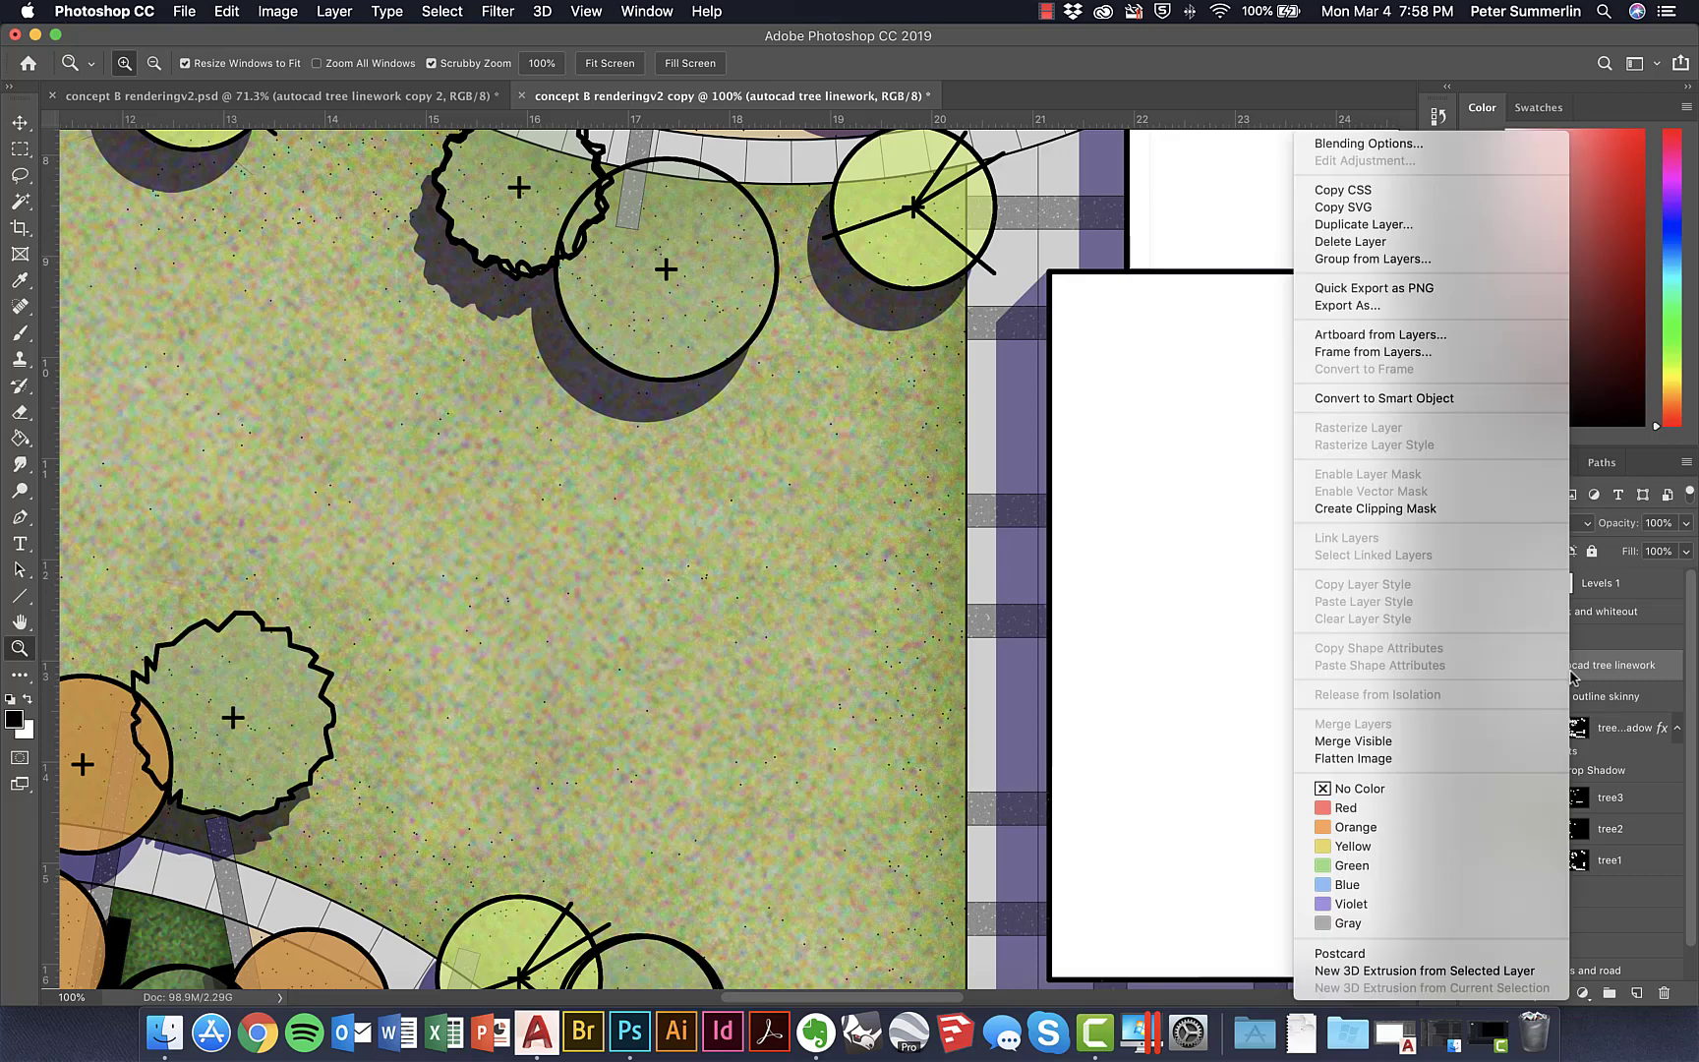
left_click(1371, 225)
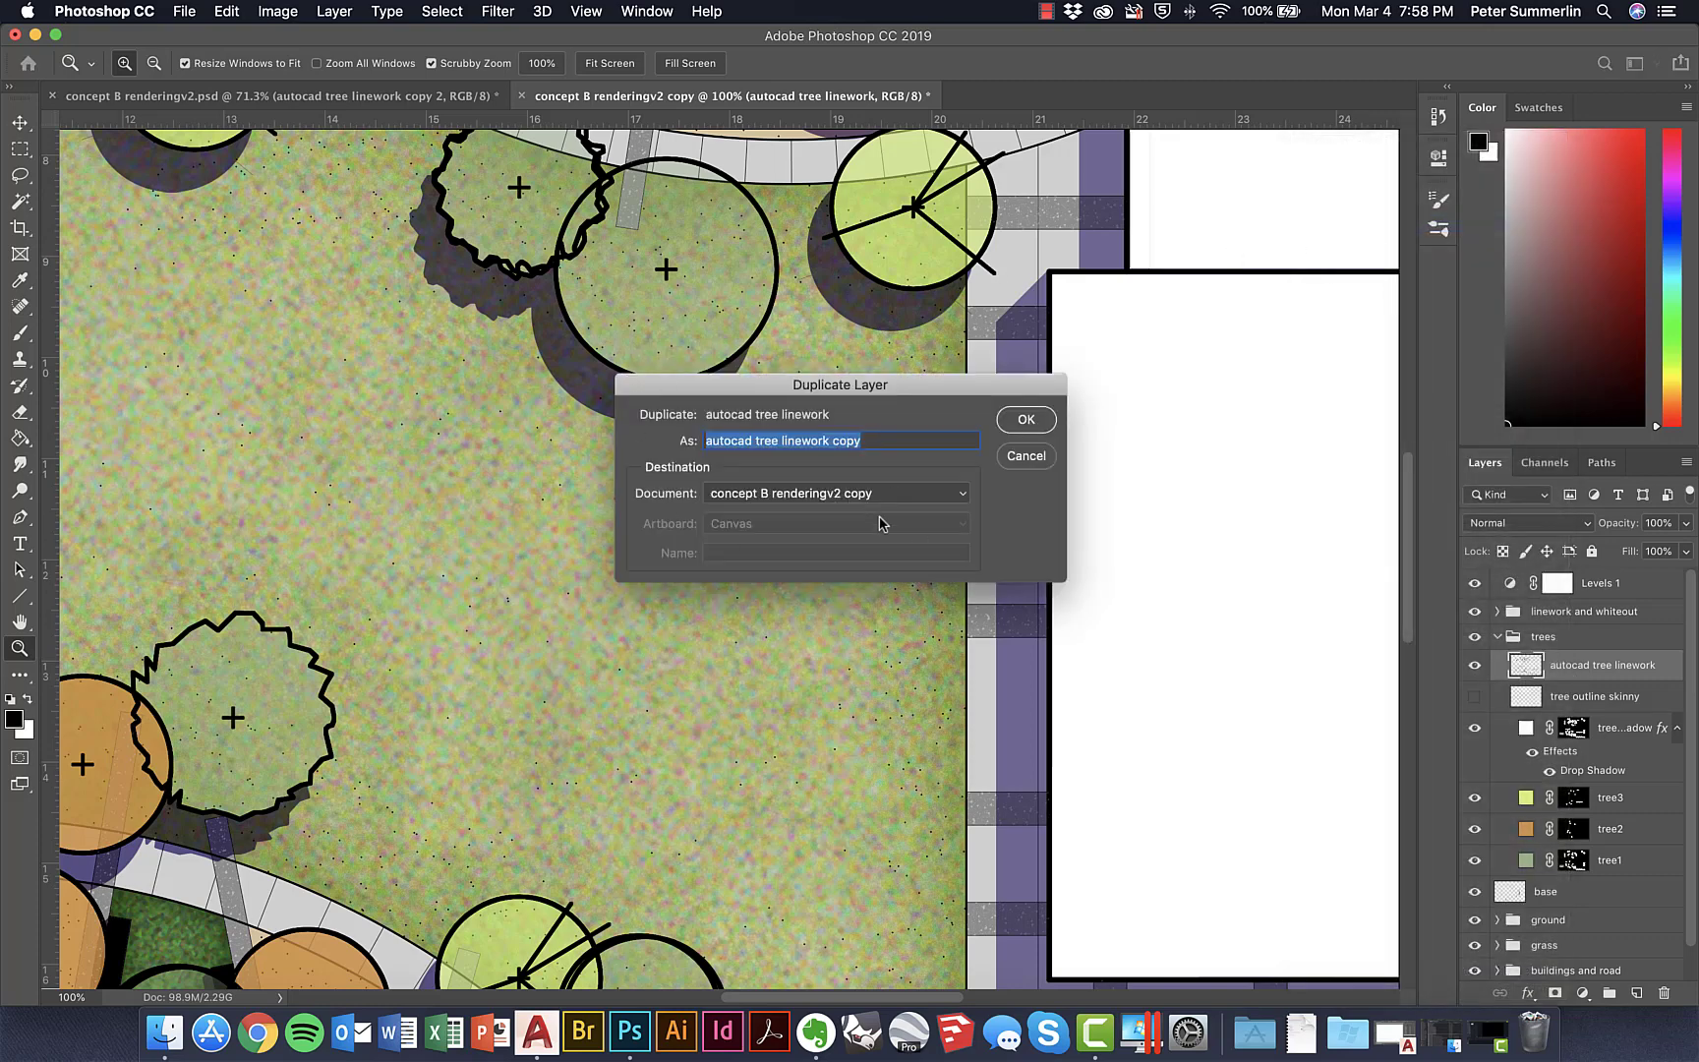
left_click(872, 492)
left_click(846, 517)
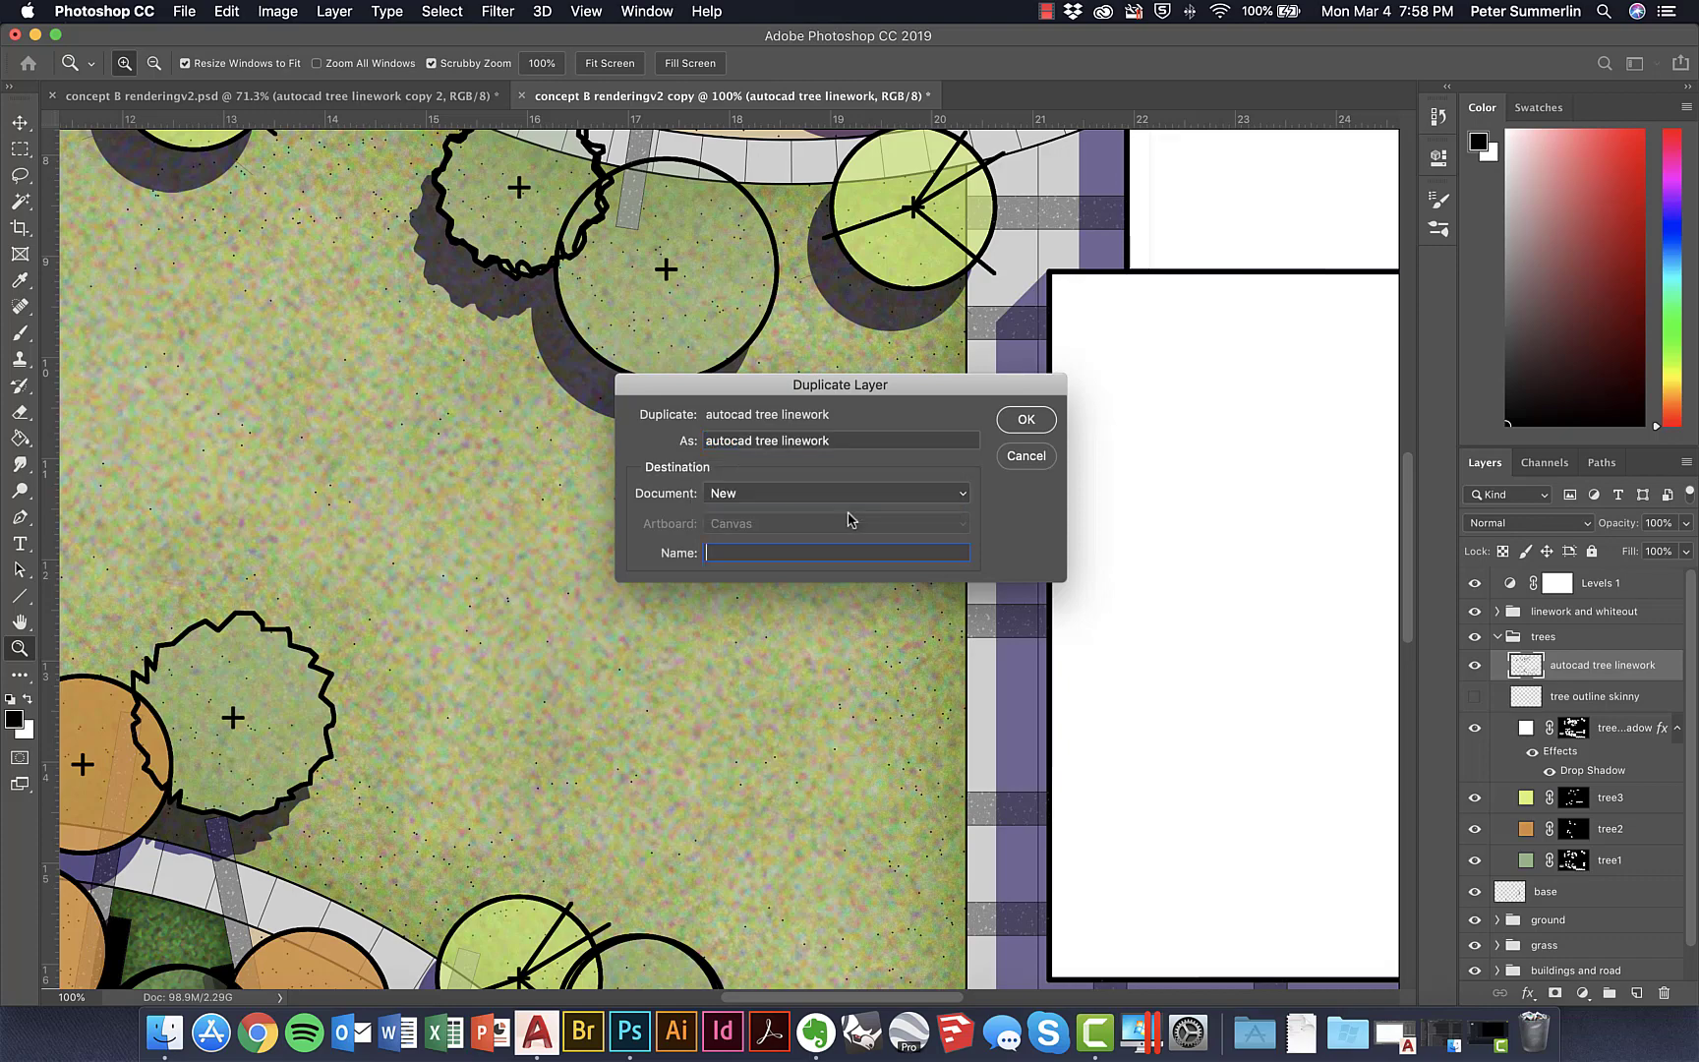
left_click(1023, 420)
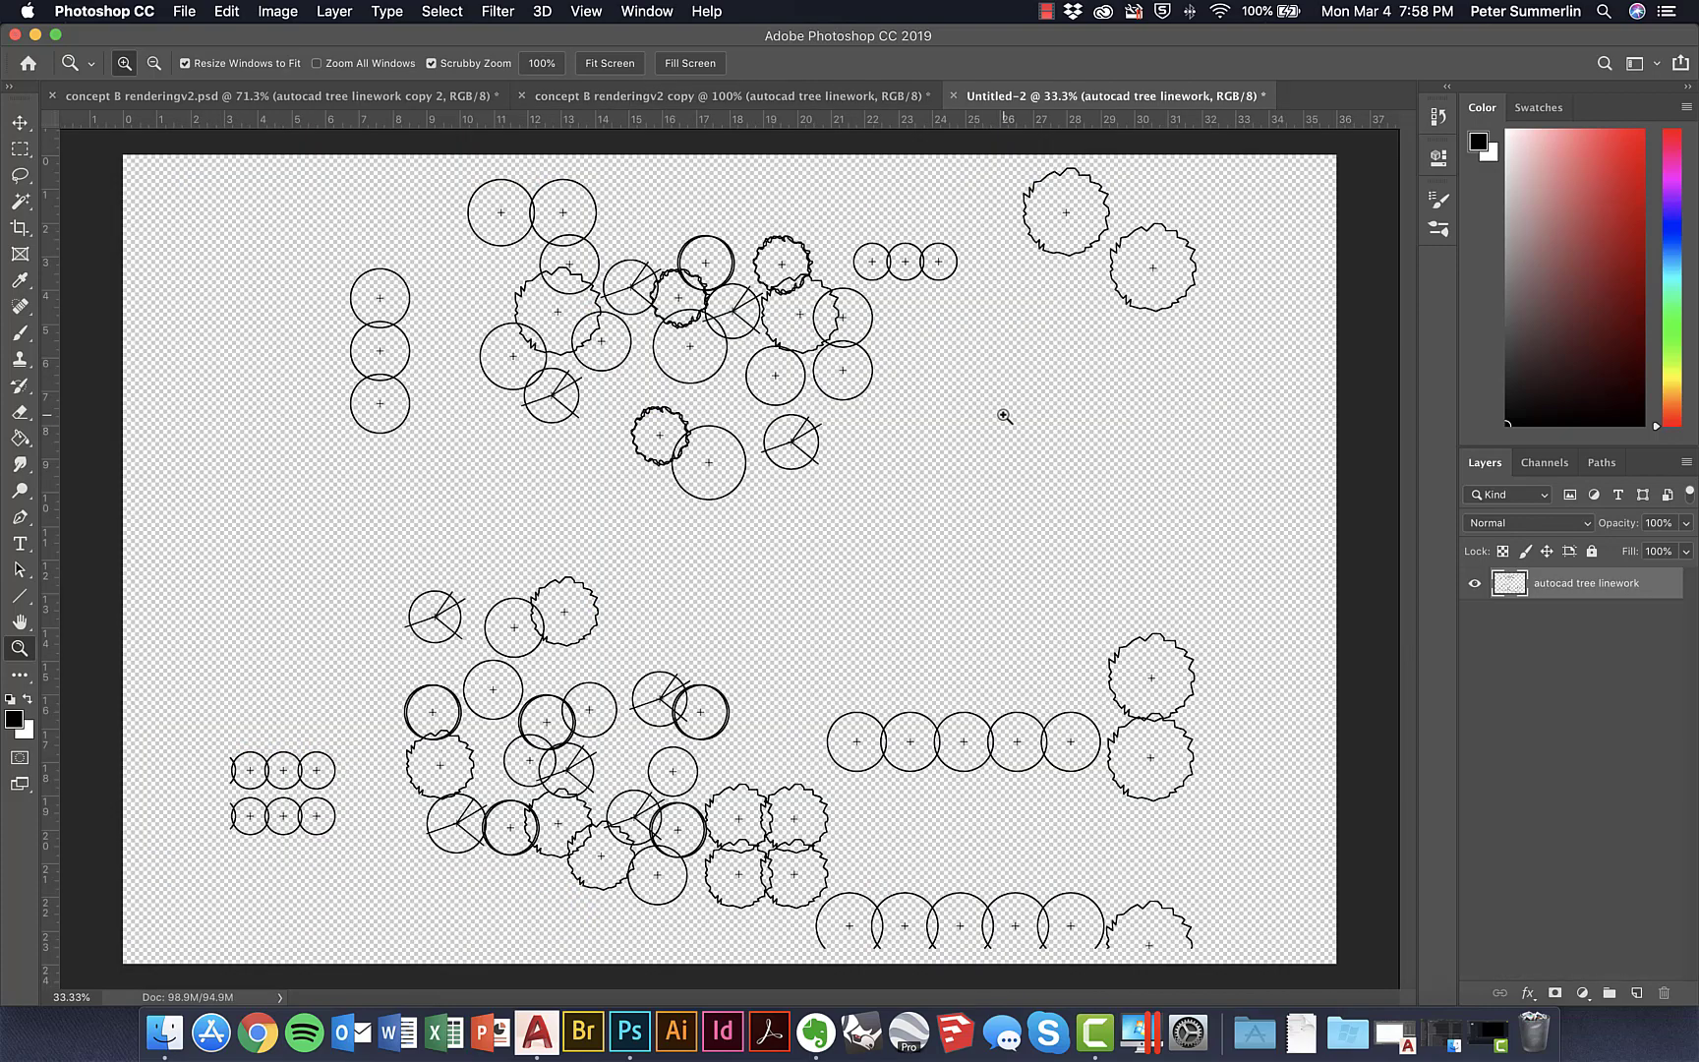
Set the new document's resolution to 100 pixels/inch (3600 × 2400 px) and zoom in on the outlines
left_click(278, 11)
left_click(318, 169)
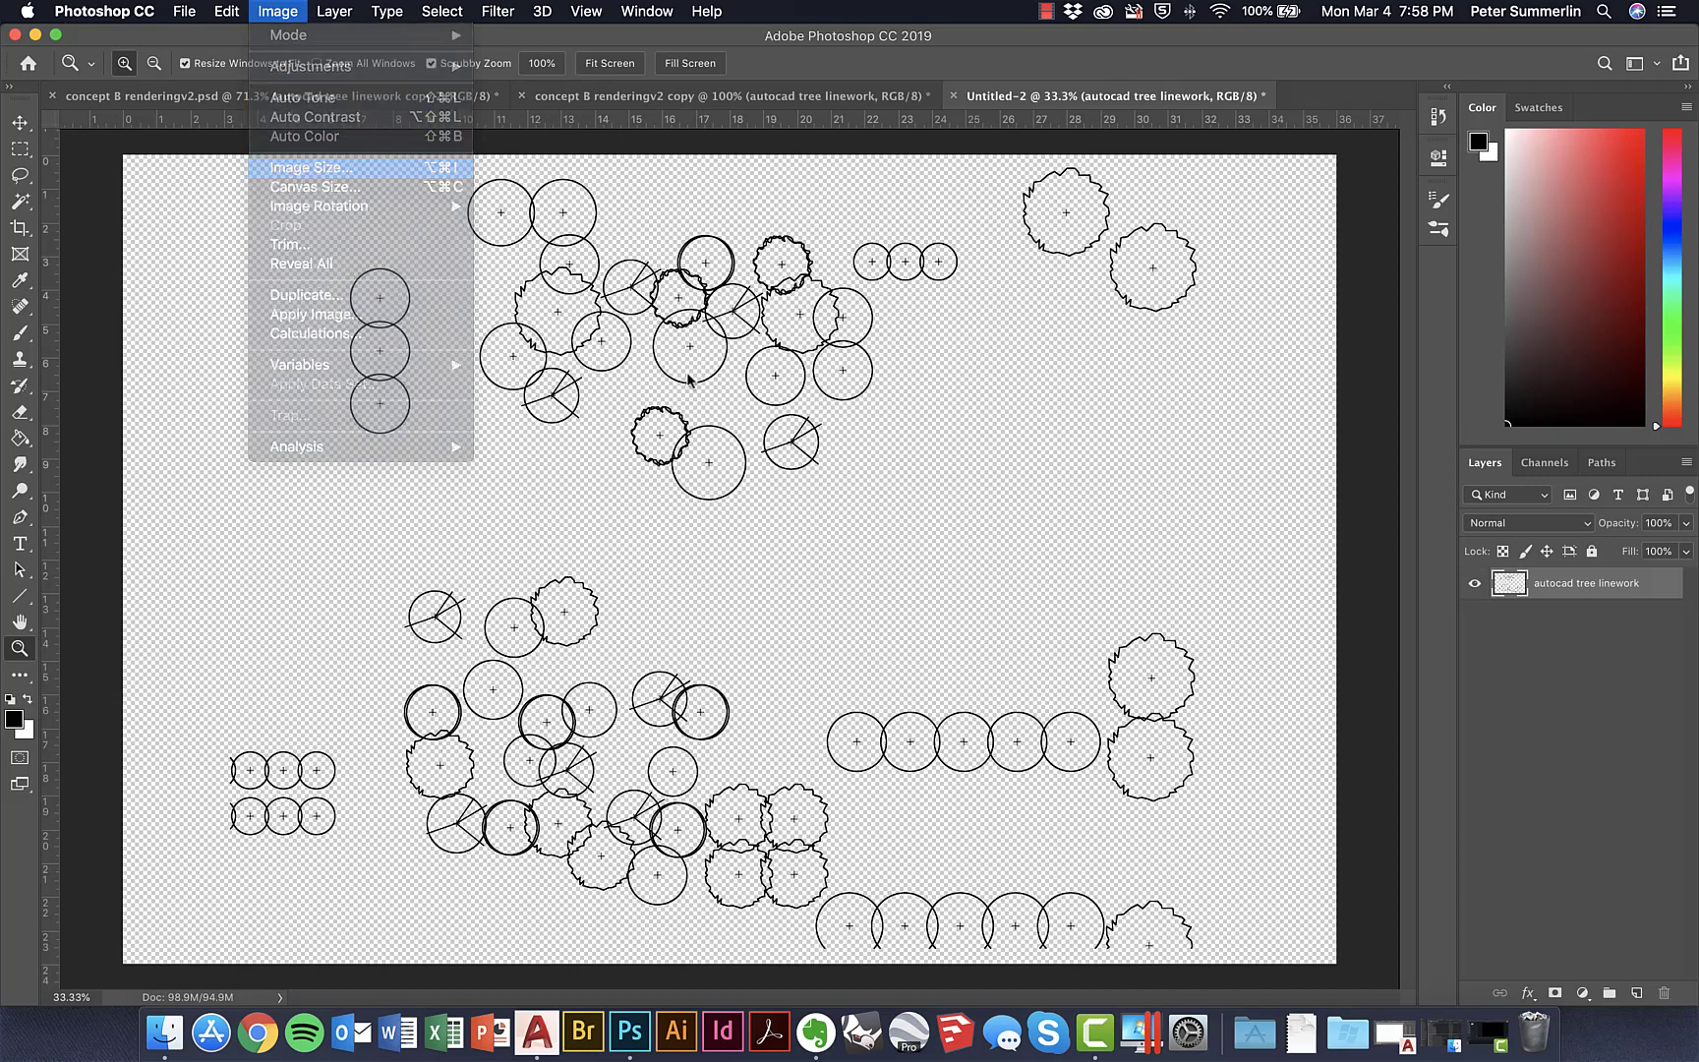
left_click_drag(988, 509, 901, 514)
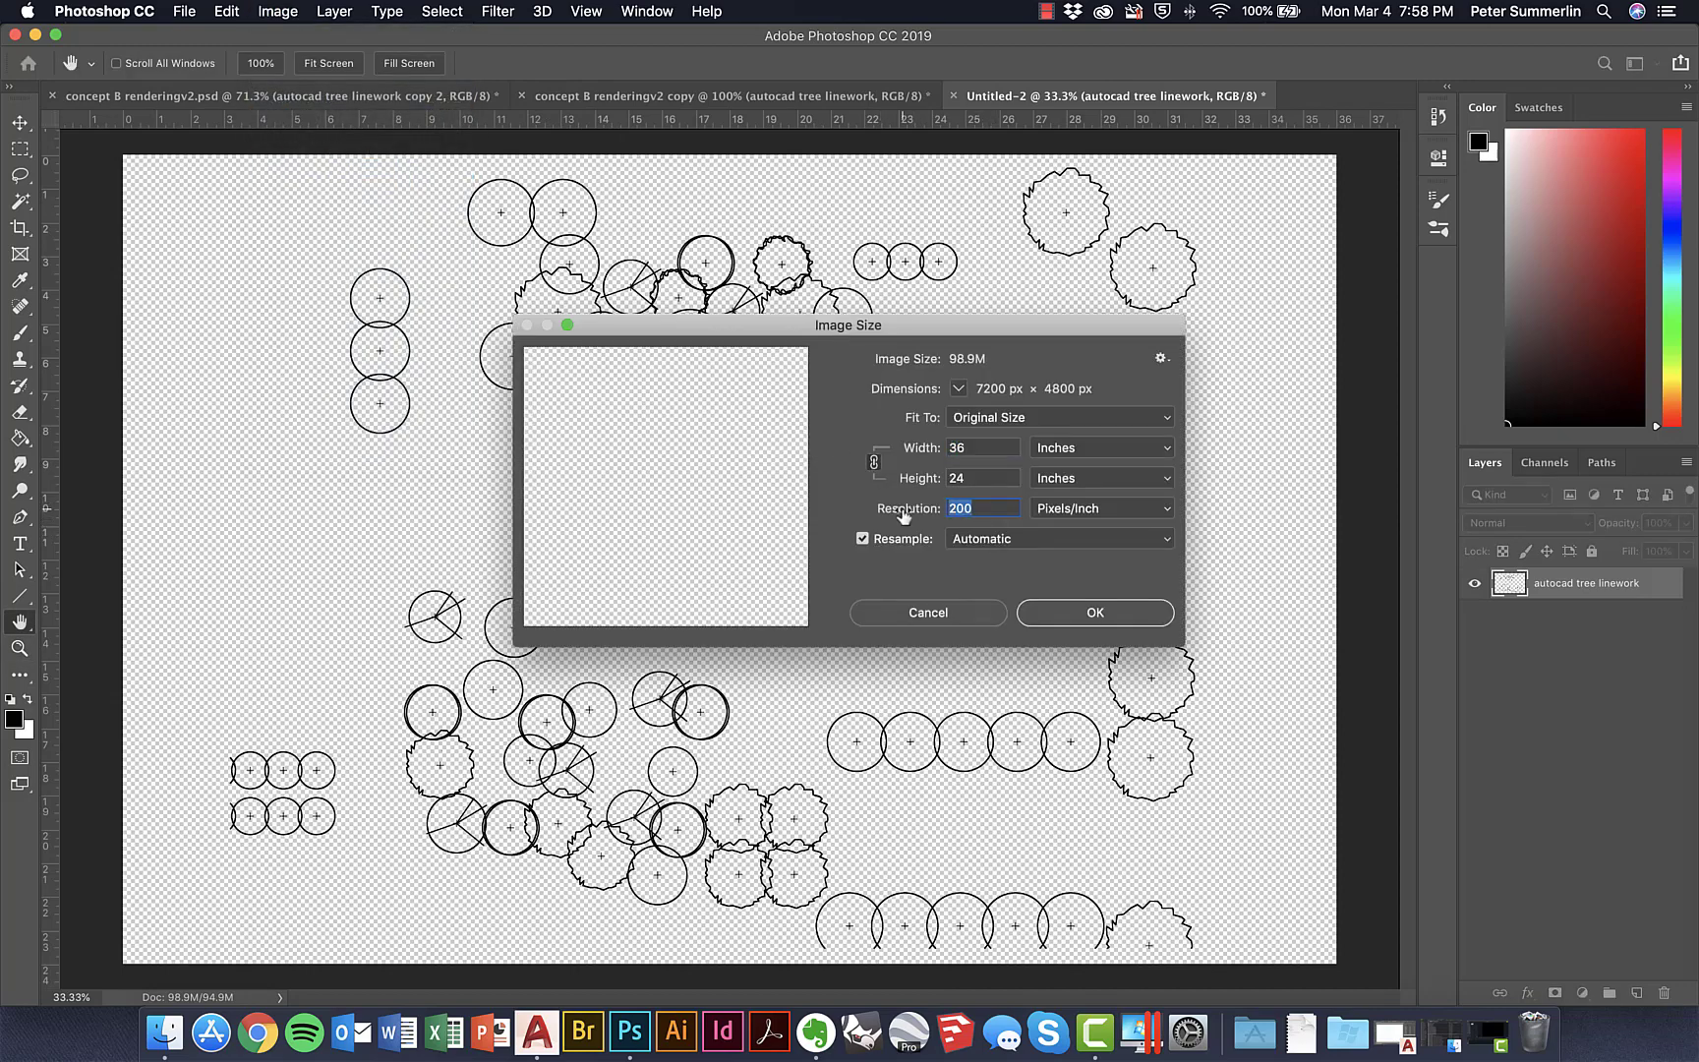
type("100")
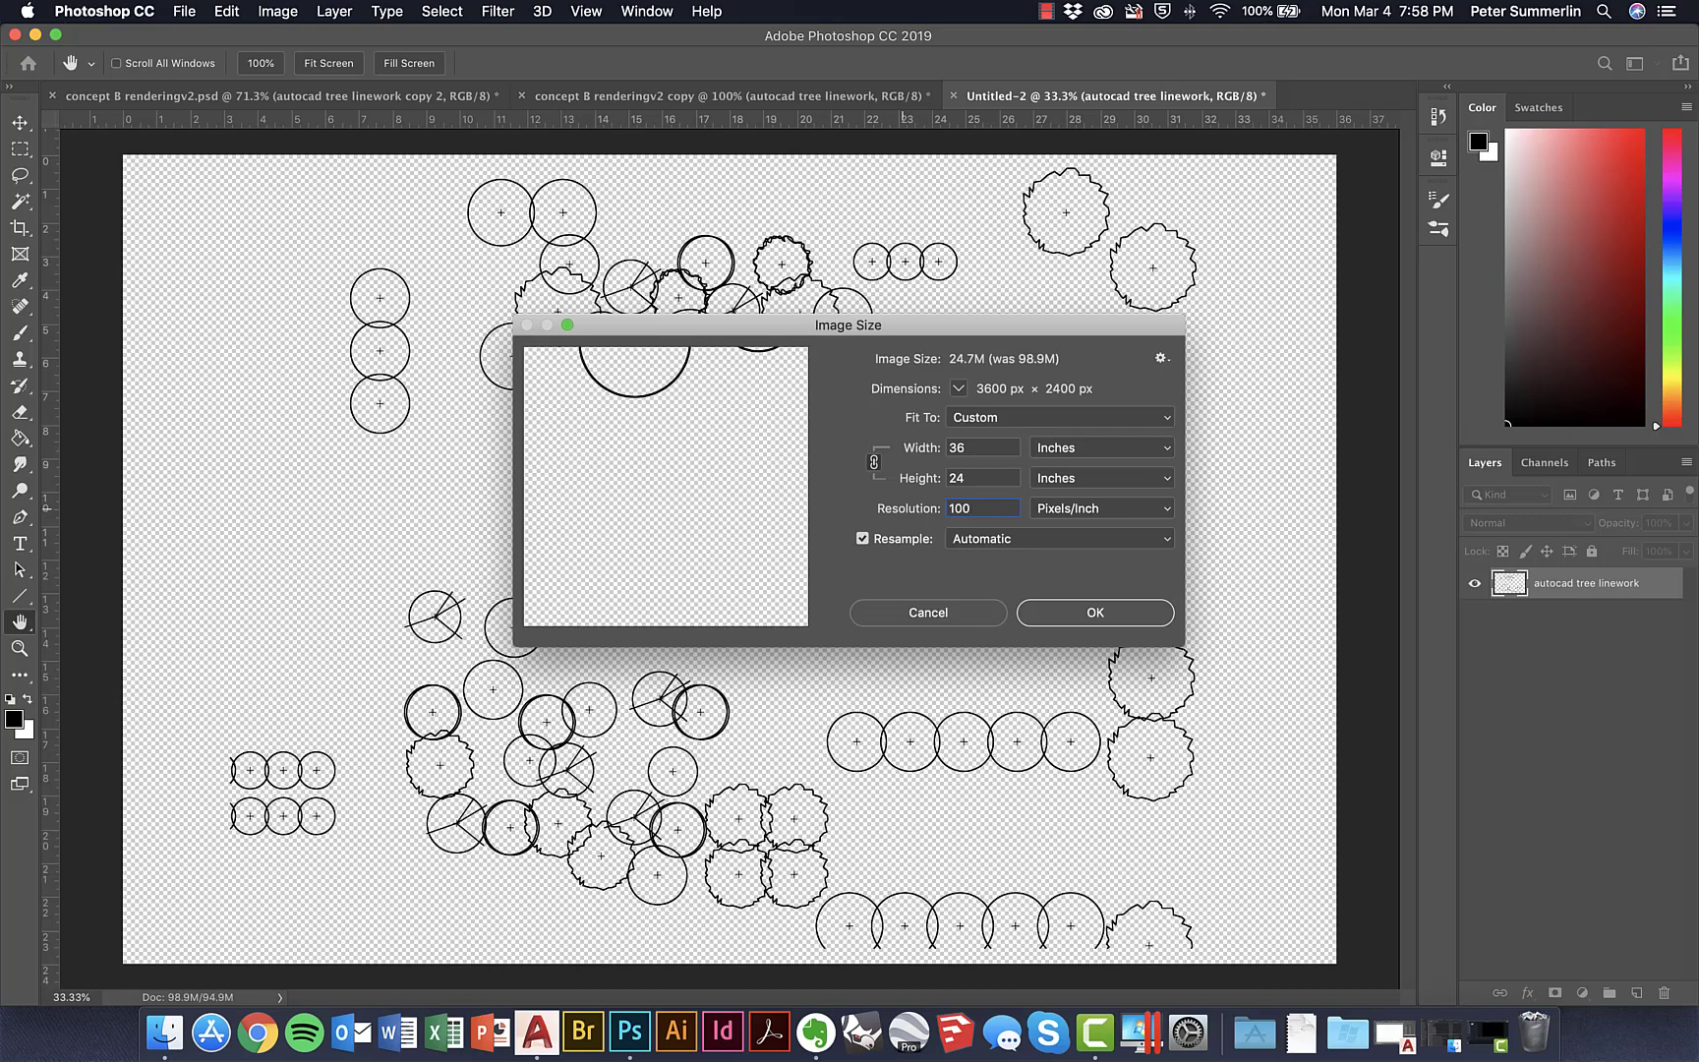
key("Return")
key("z")
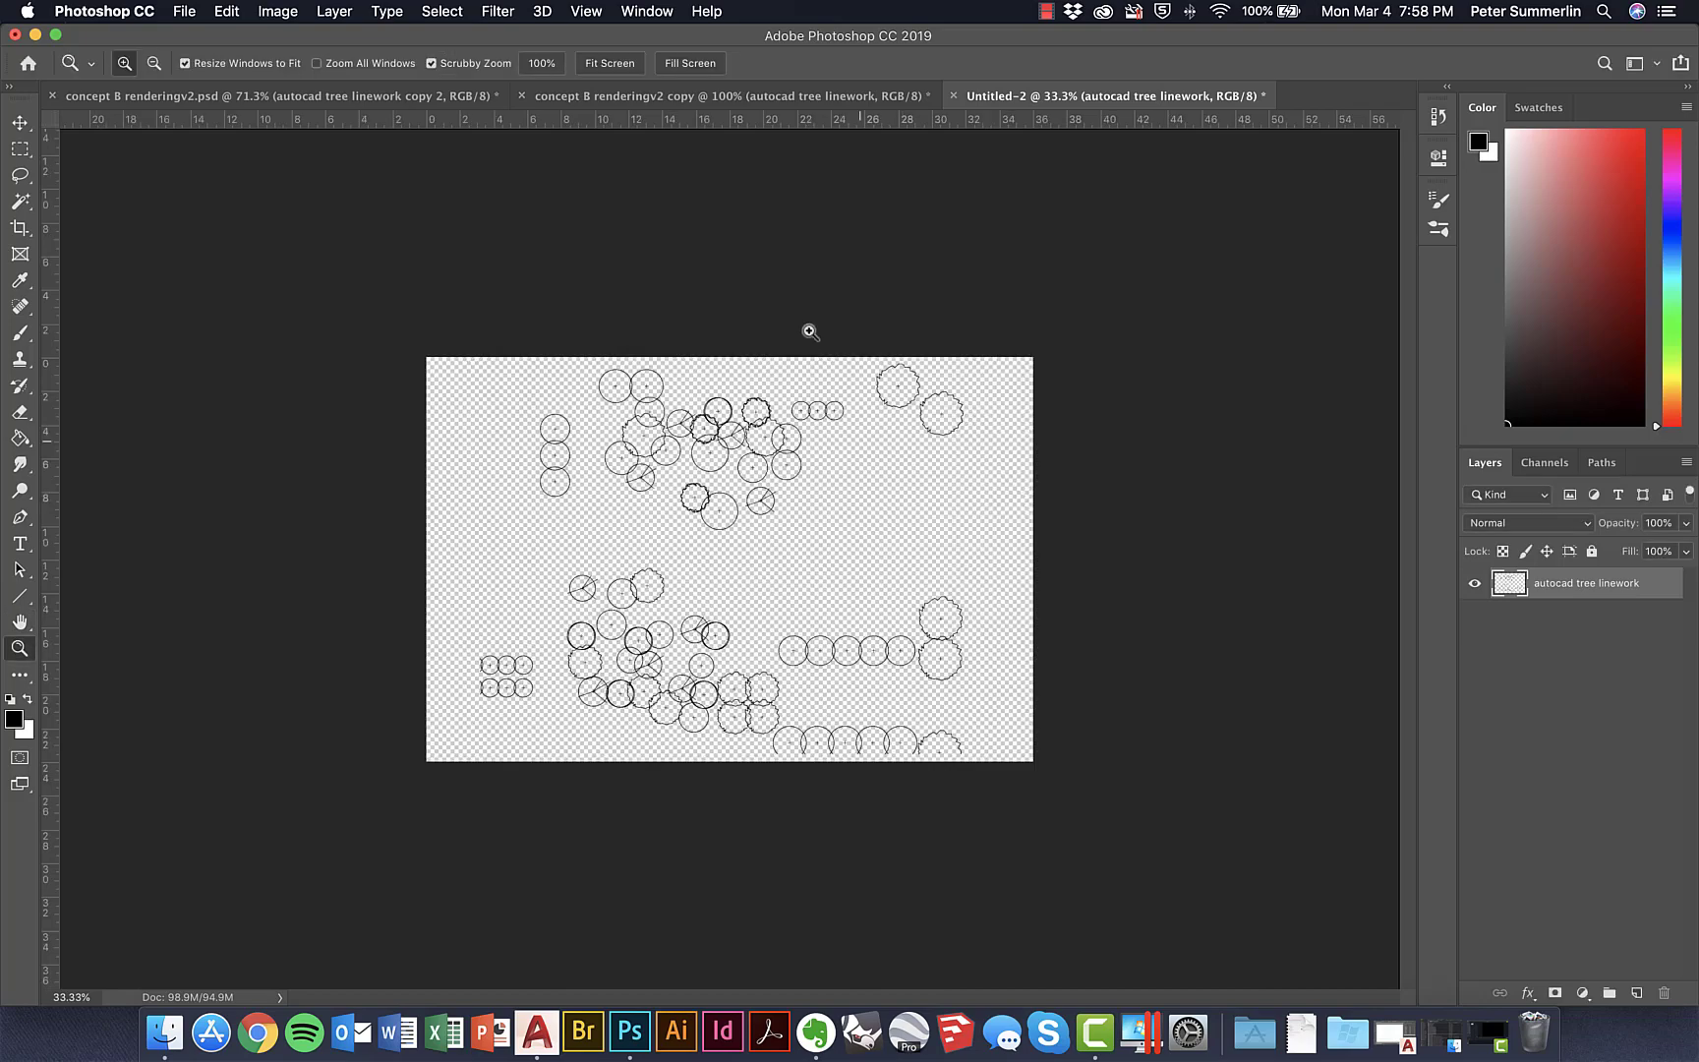
left_click_drag(749, 535, 279, 237)
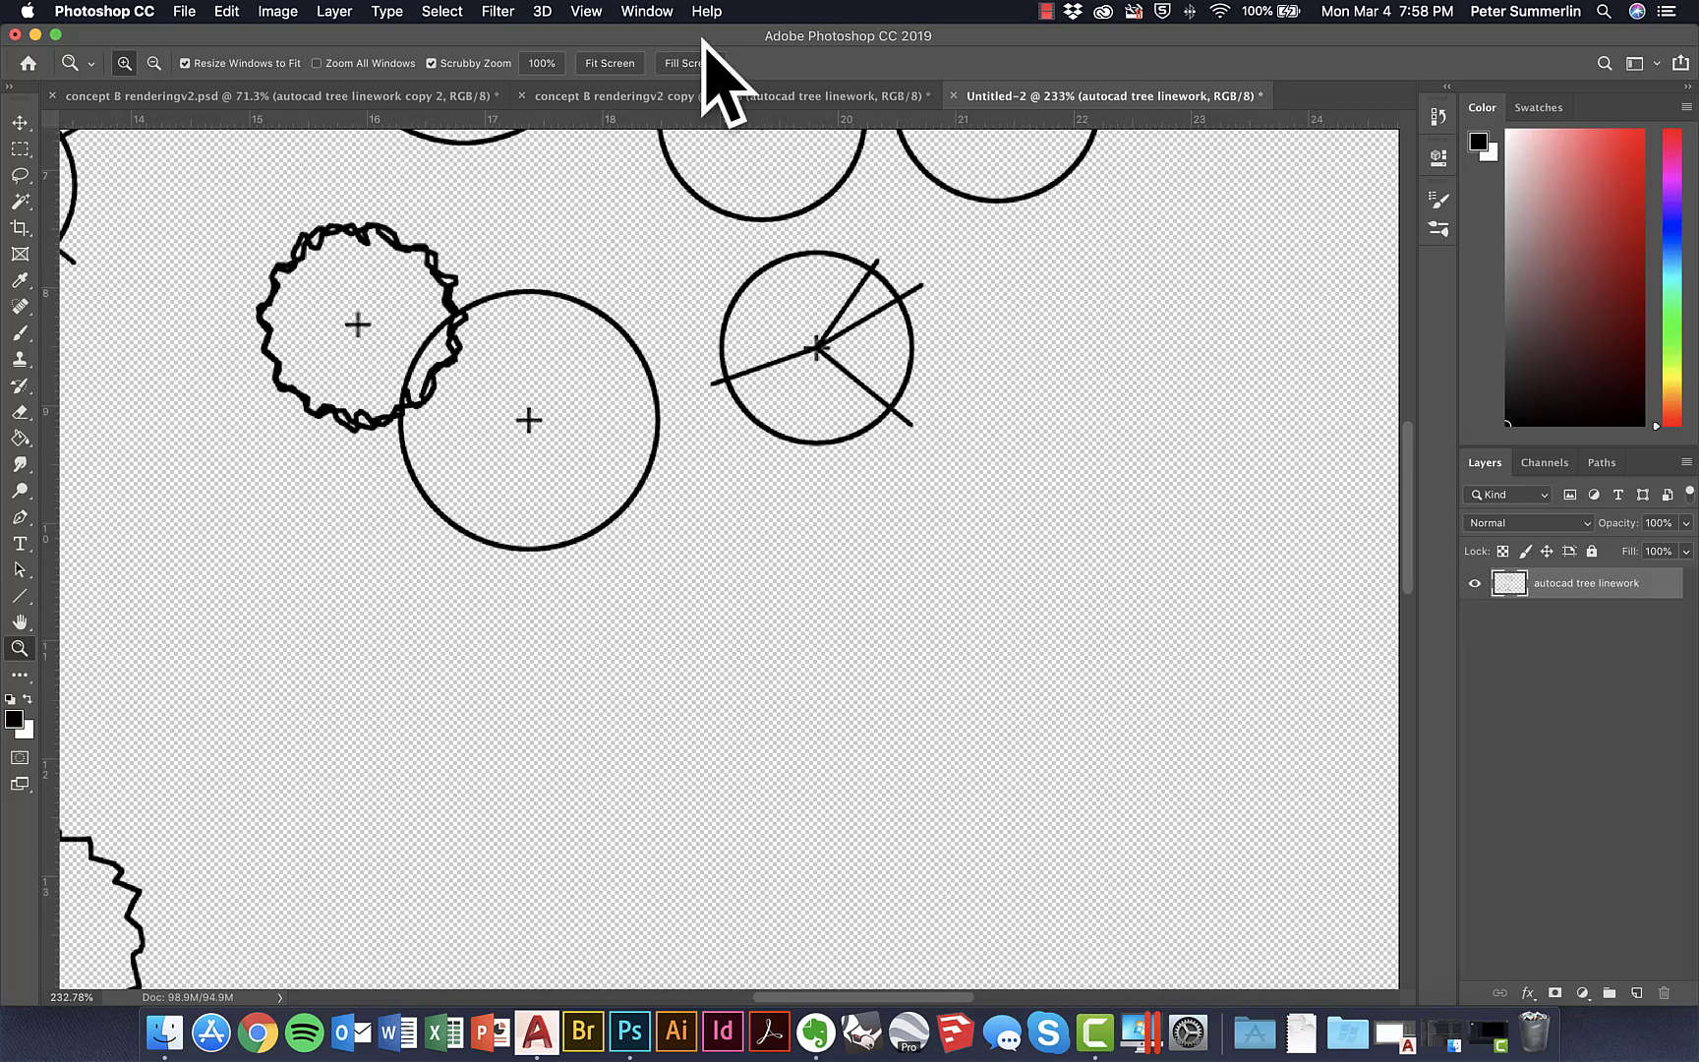
Apply a Ripple distortion (Amount 25, Size Large) to the tree linework
left_click(441, 10)
mouse_move(498, 14)
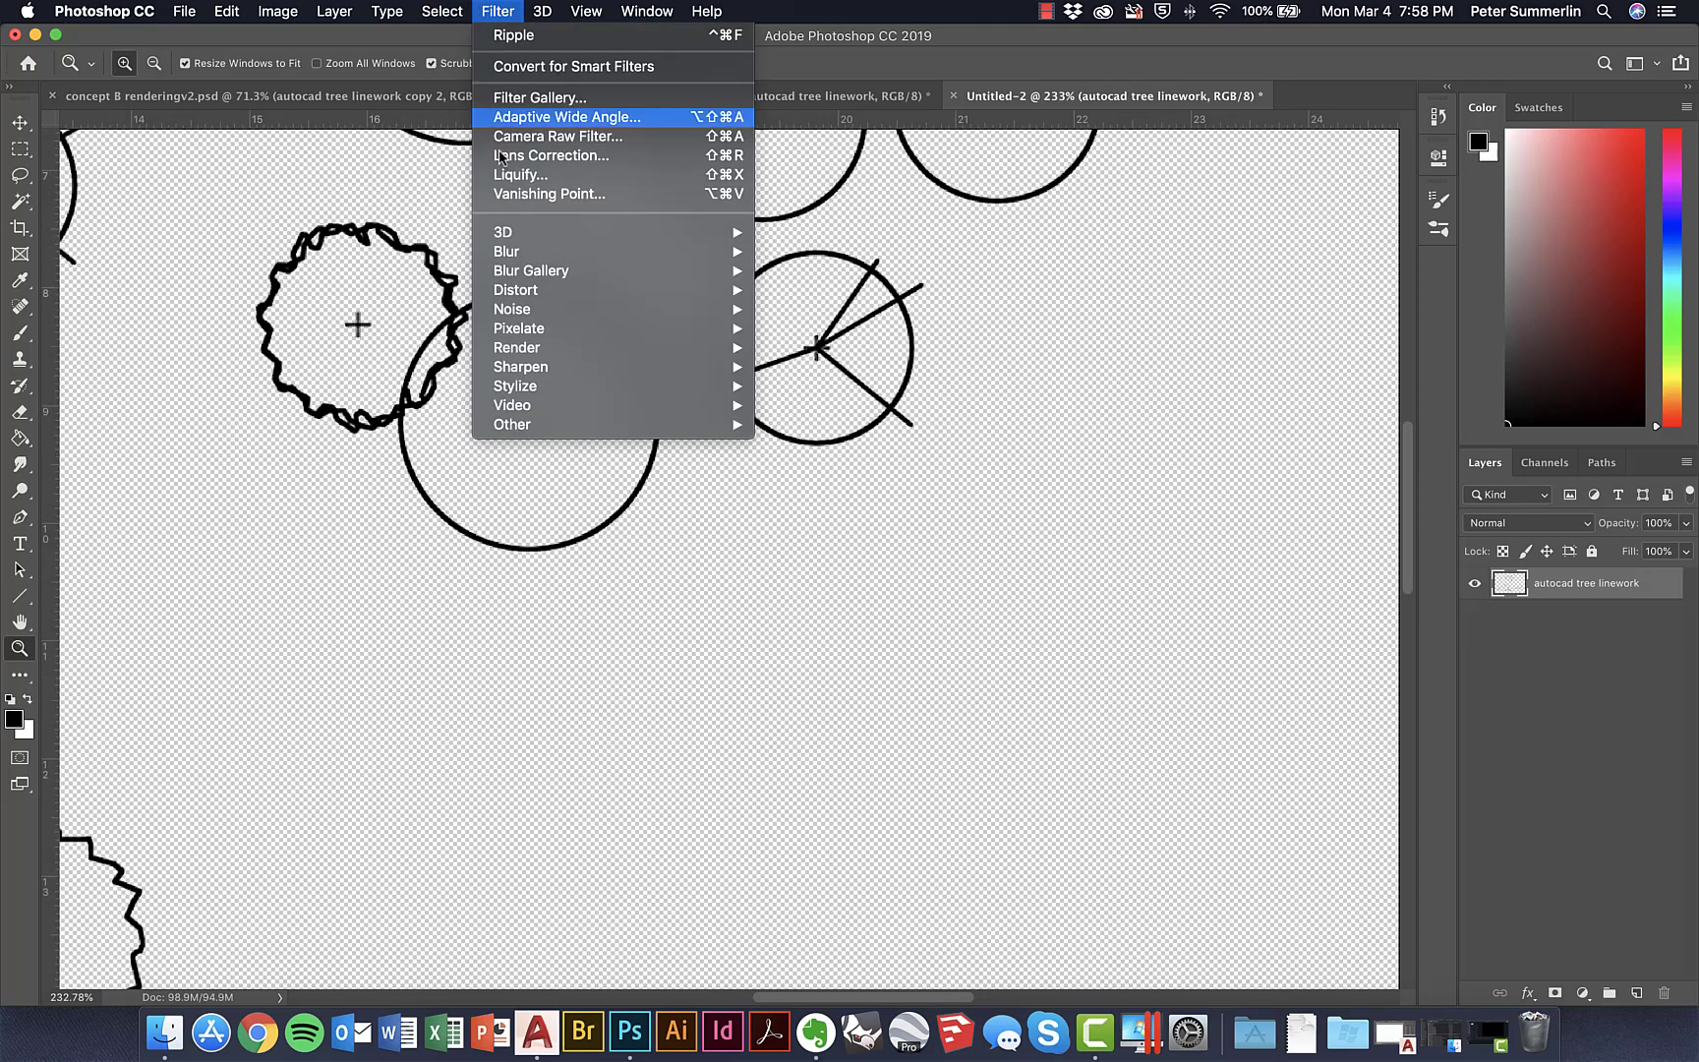
mouse_move(561, 291)
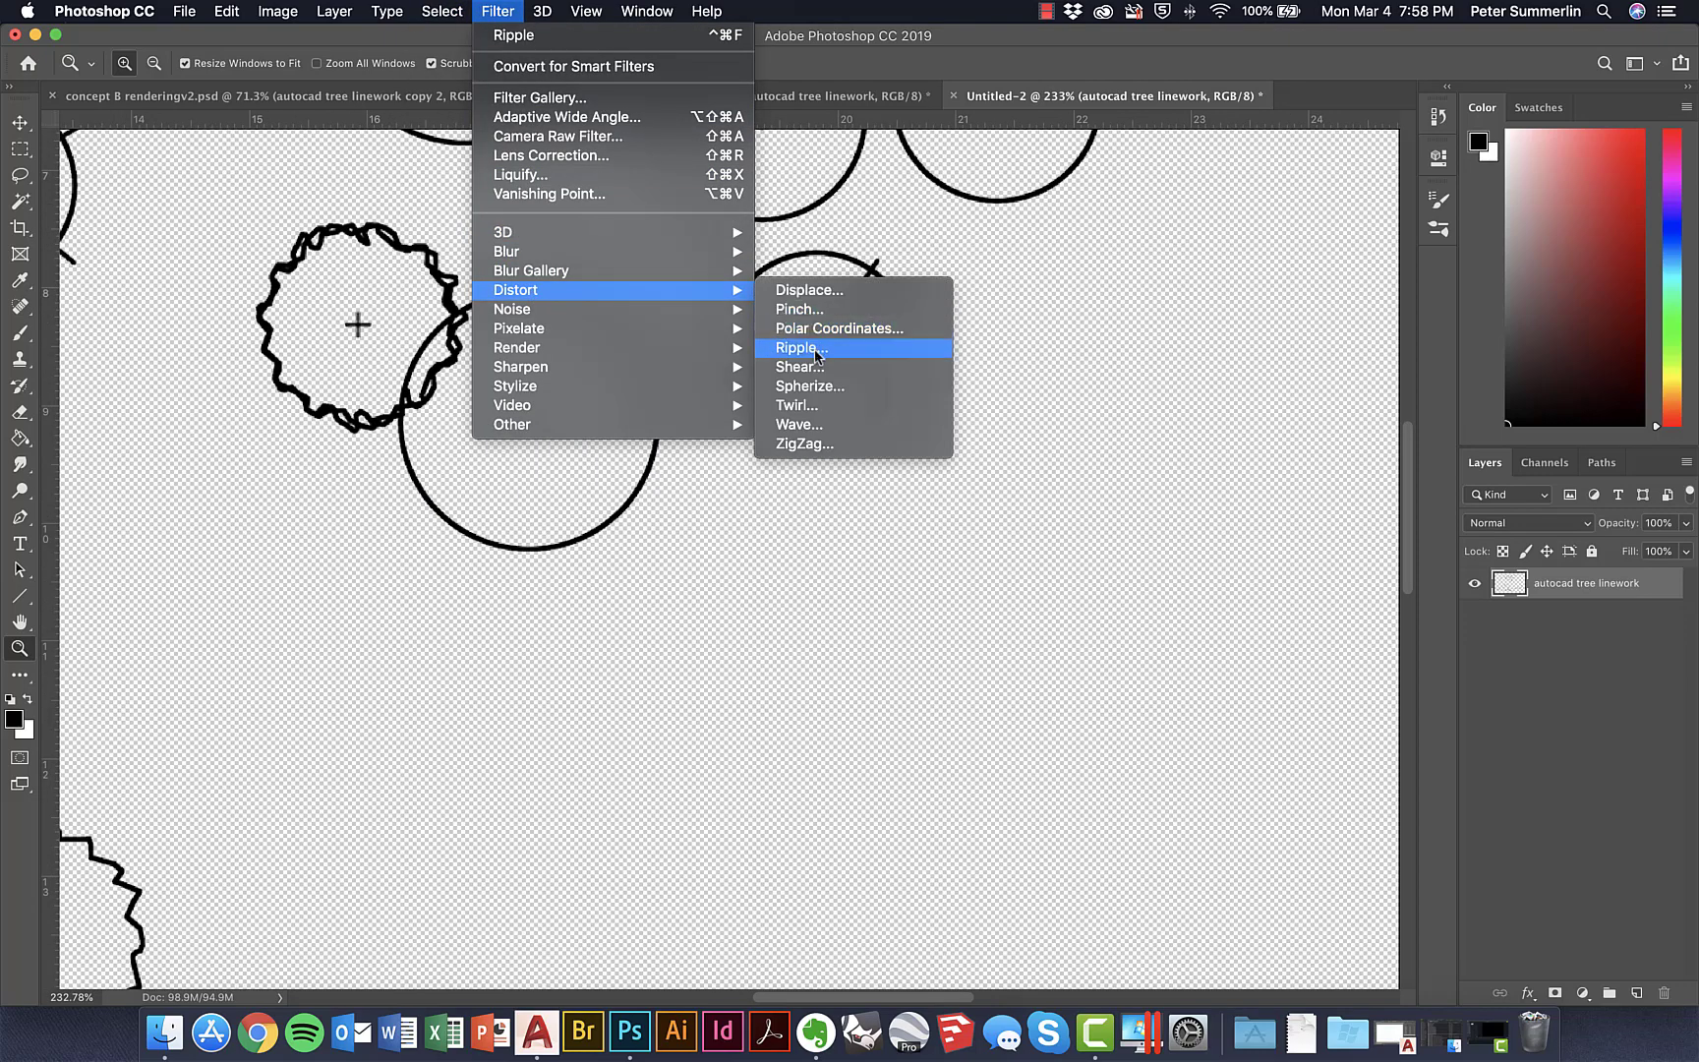
left_click(801, 348)
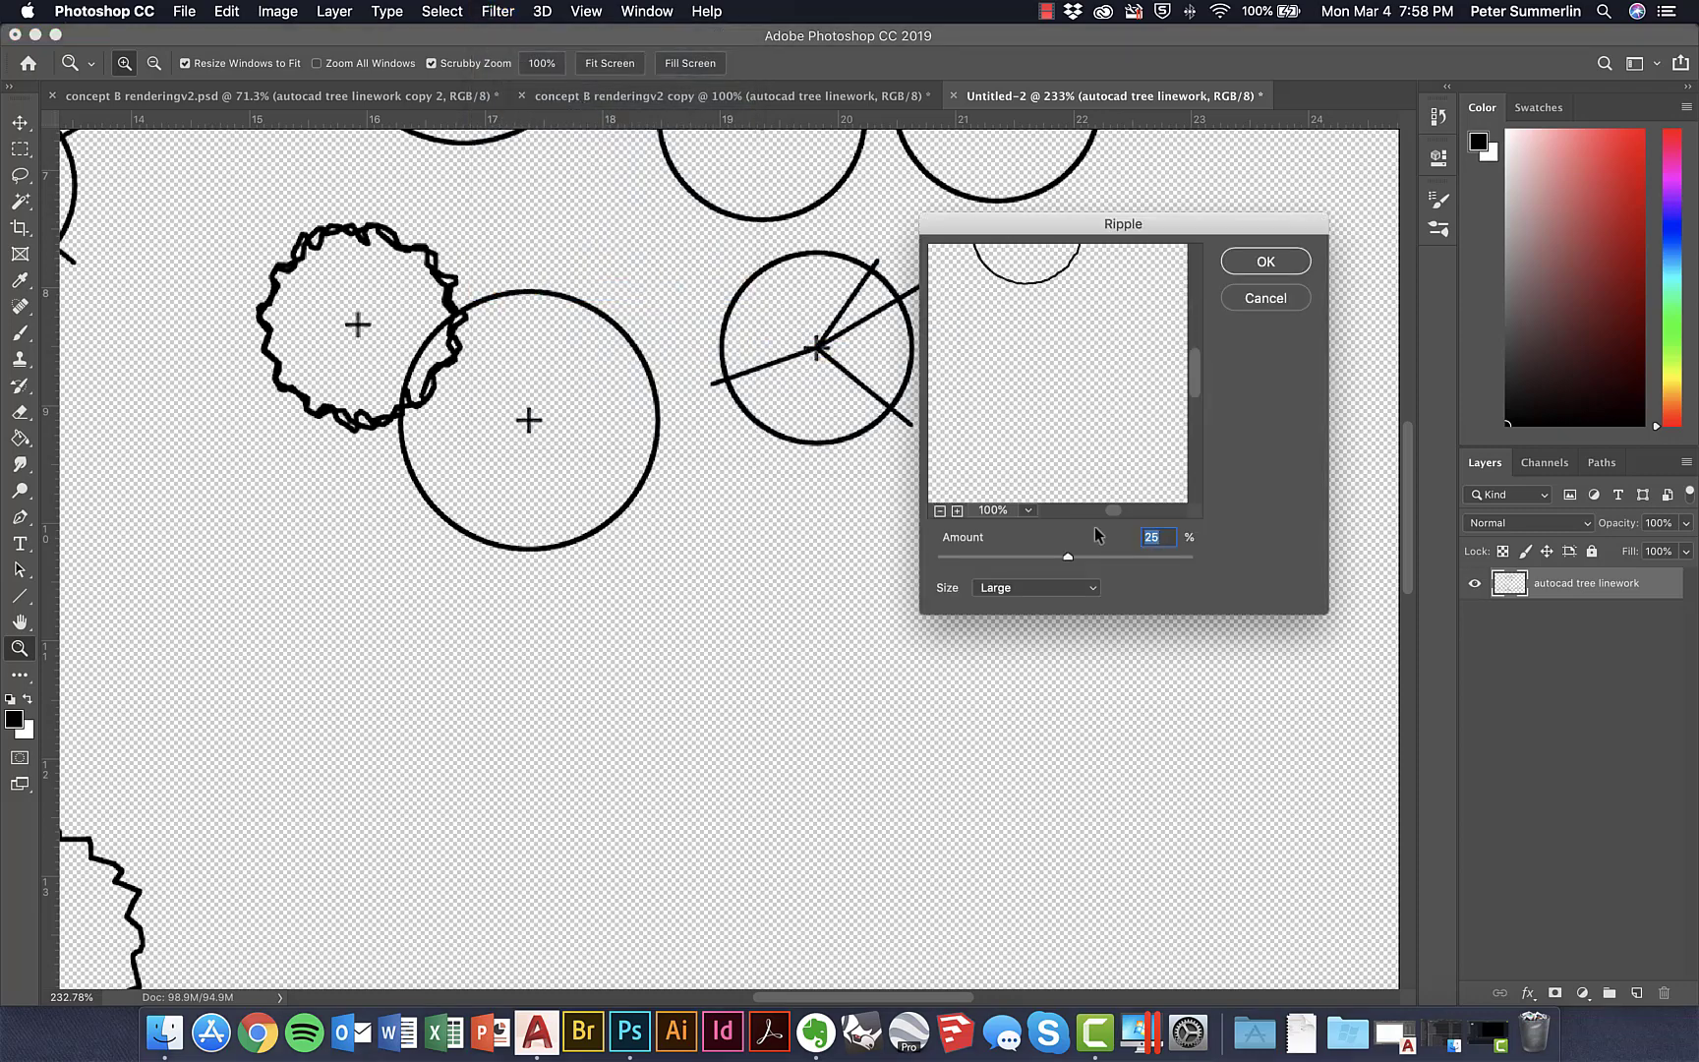
left_click_drag(1064, 339, 1057, 387)
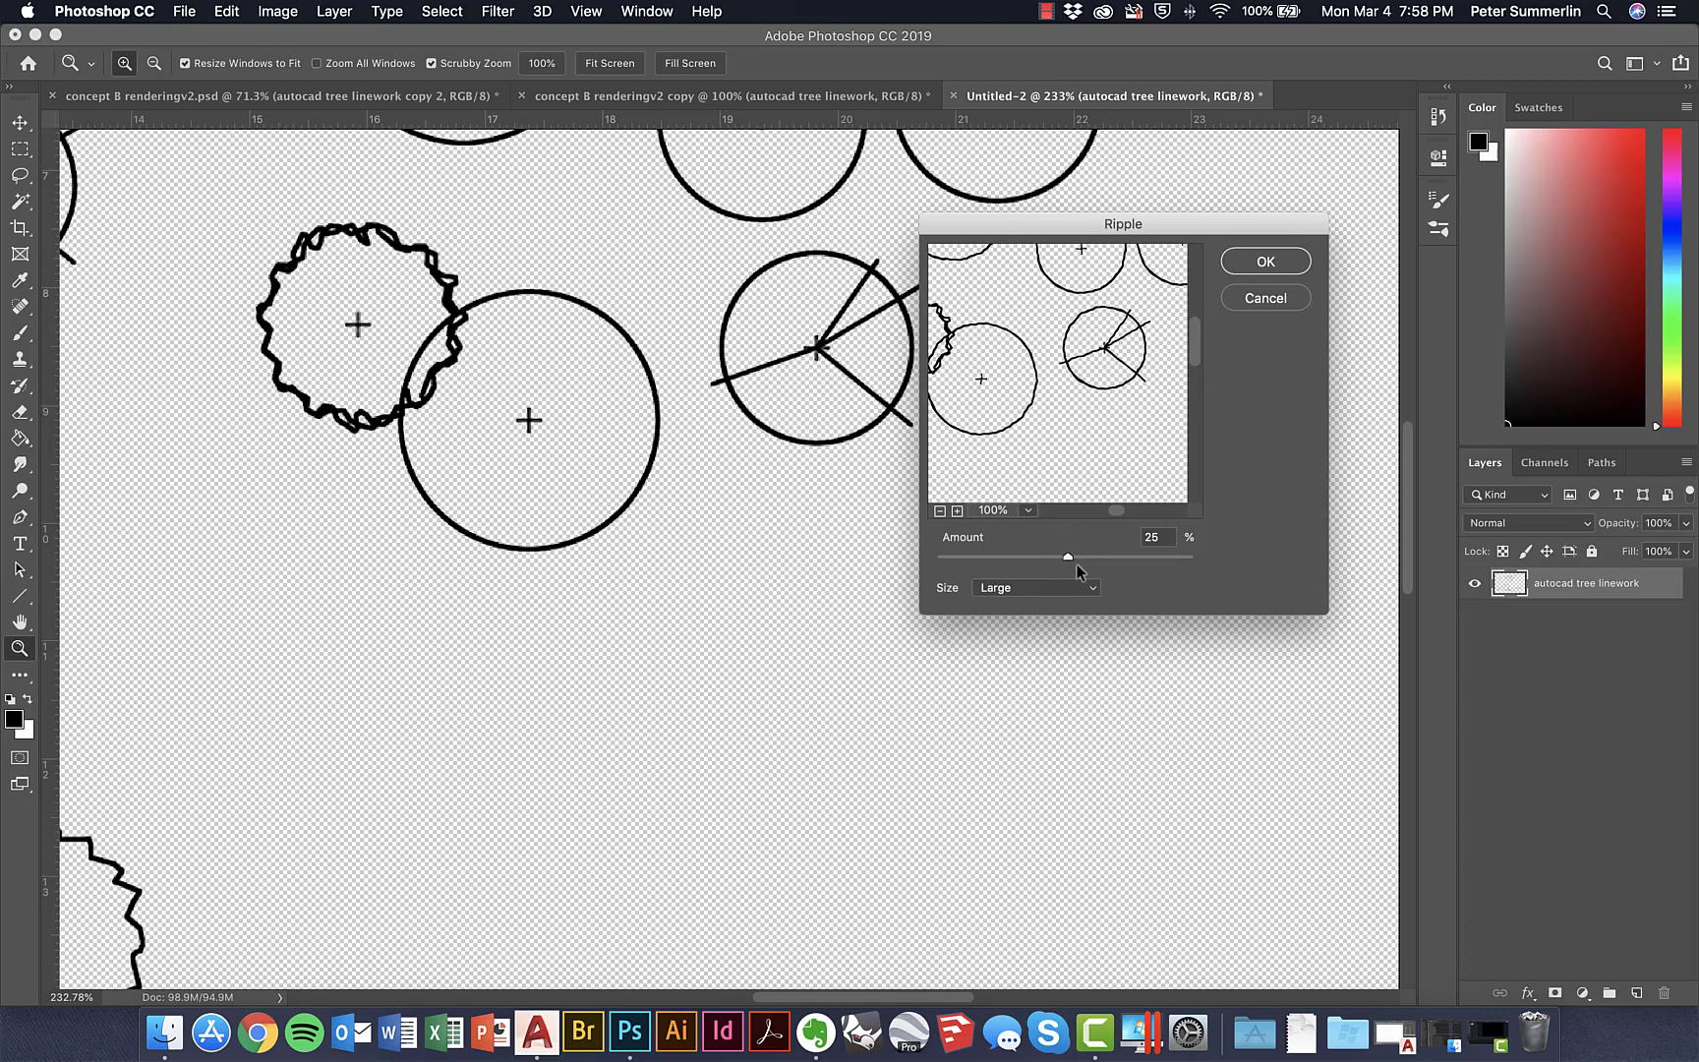
left_click(1269, 264)
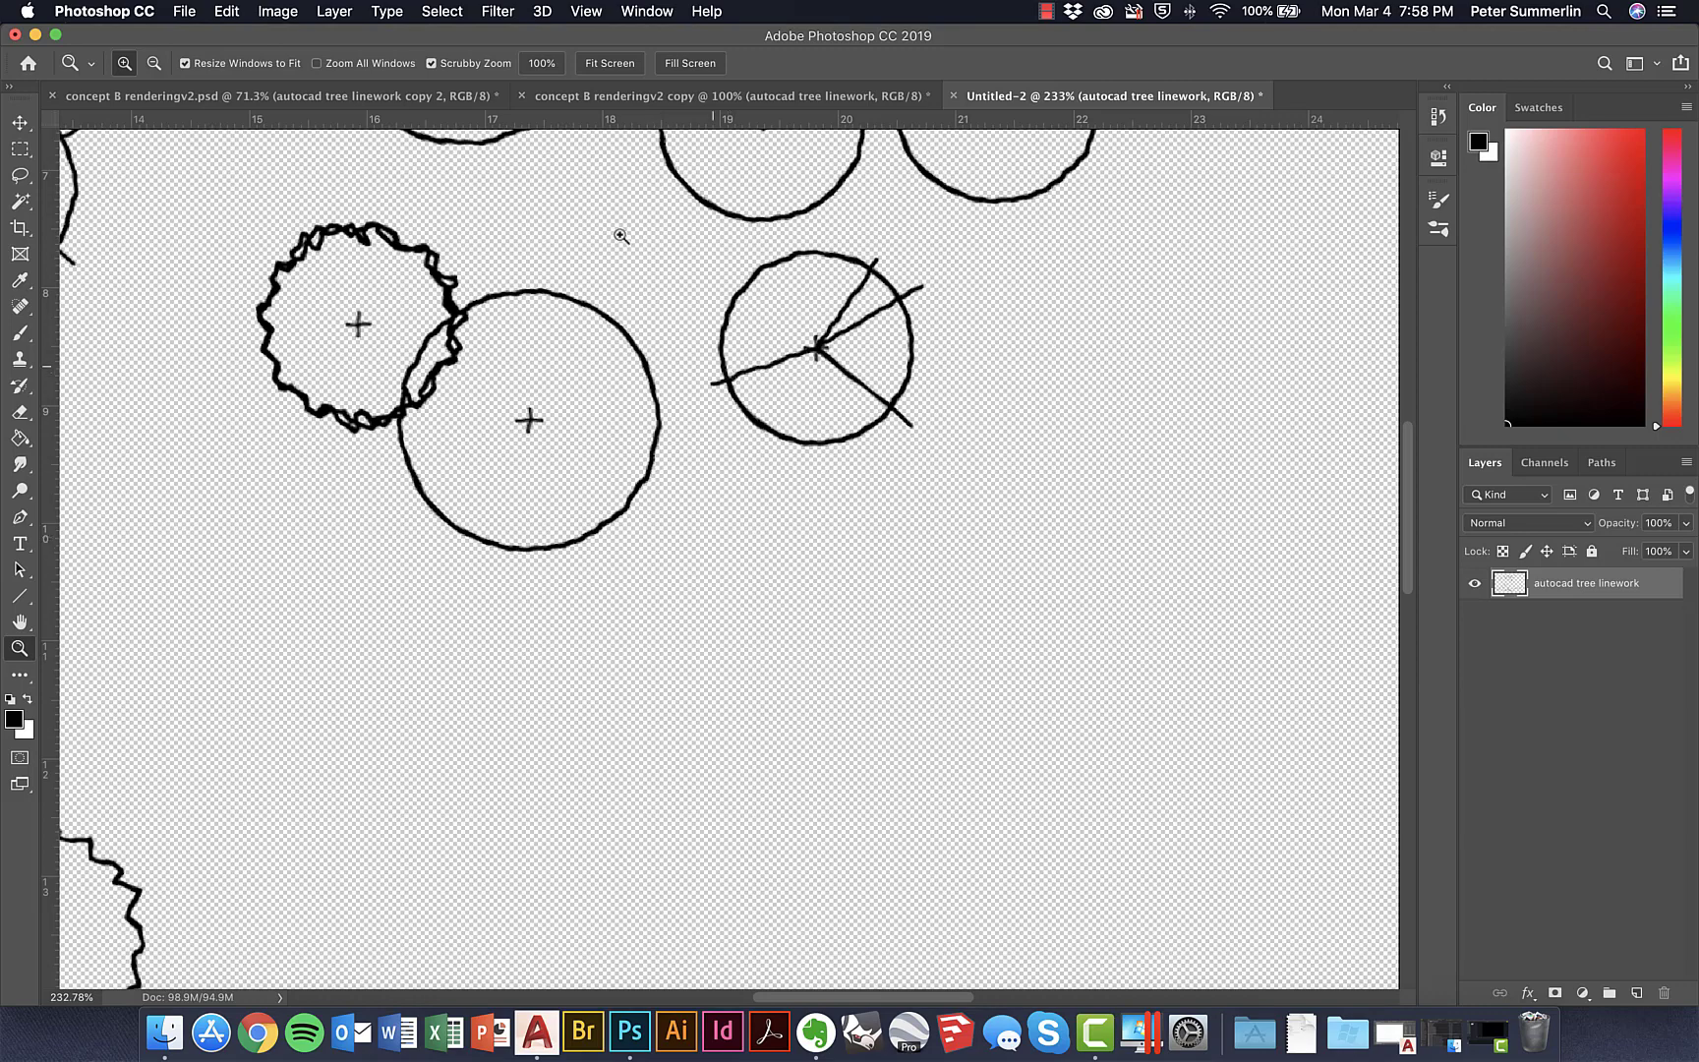
Resample the image back to a resolution of 200 ppi
left_click(279, 12)
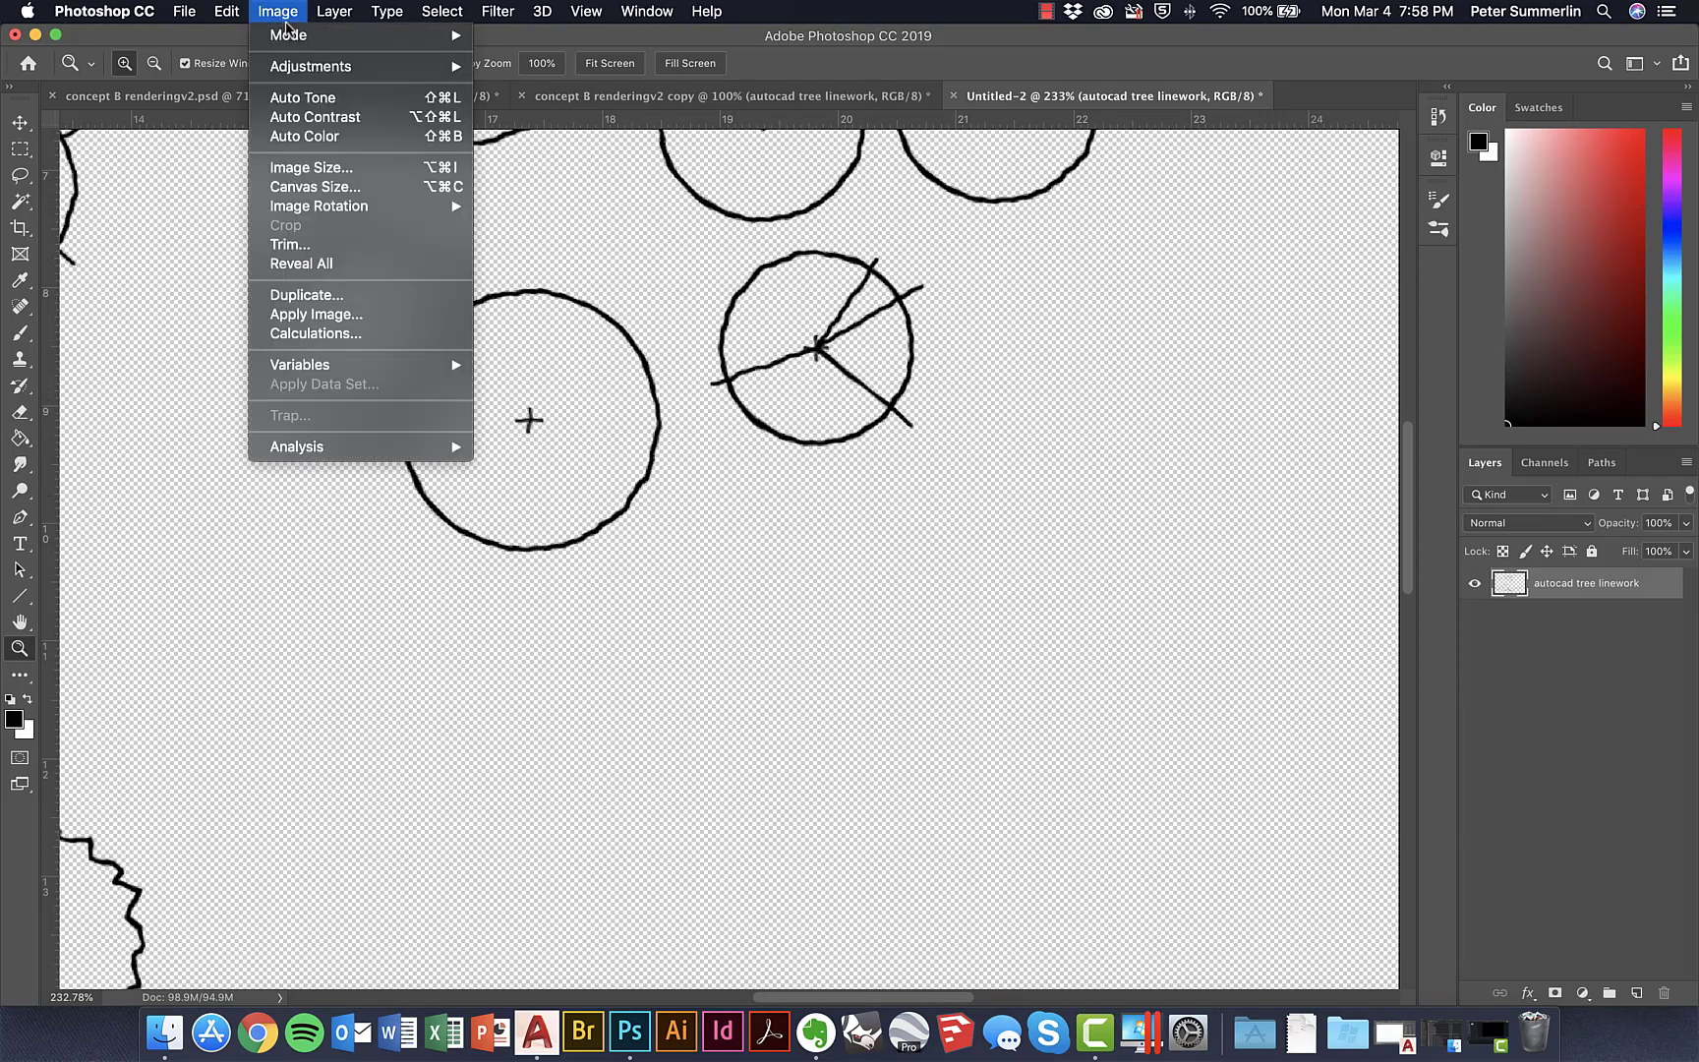
left_click(319, 169)
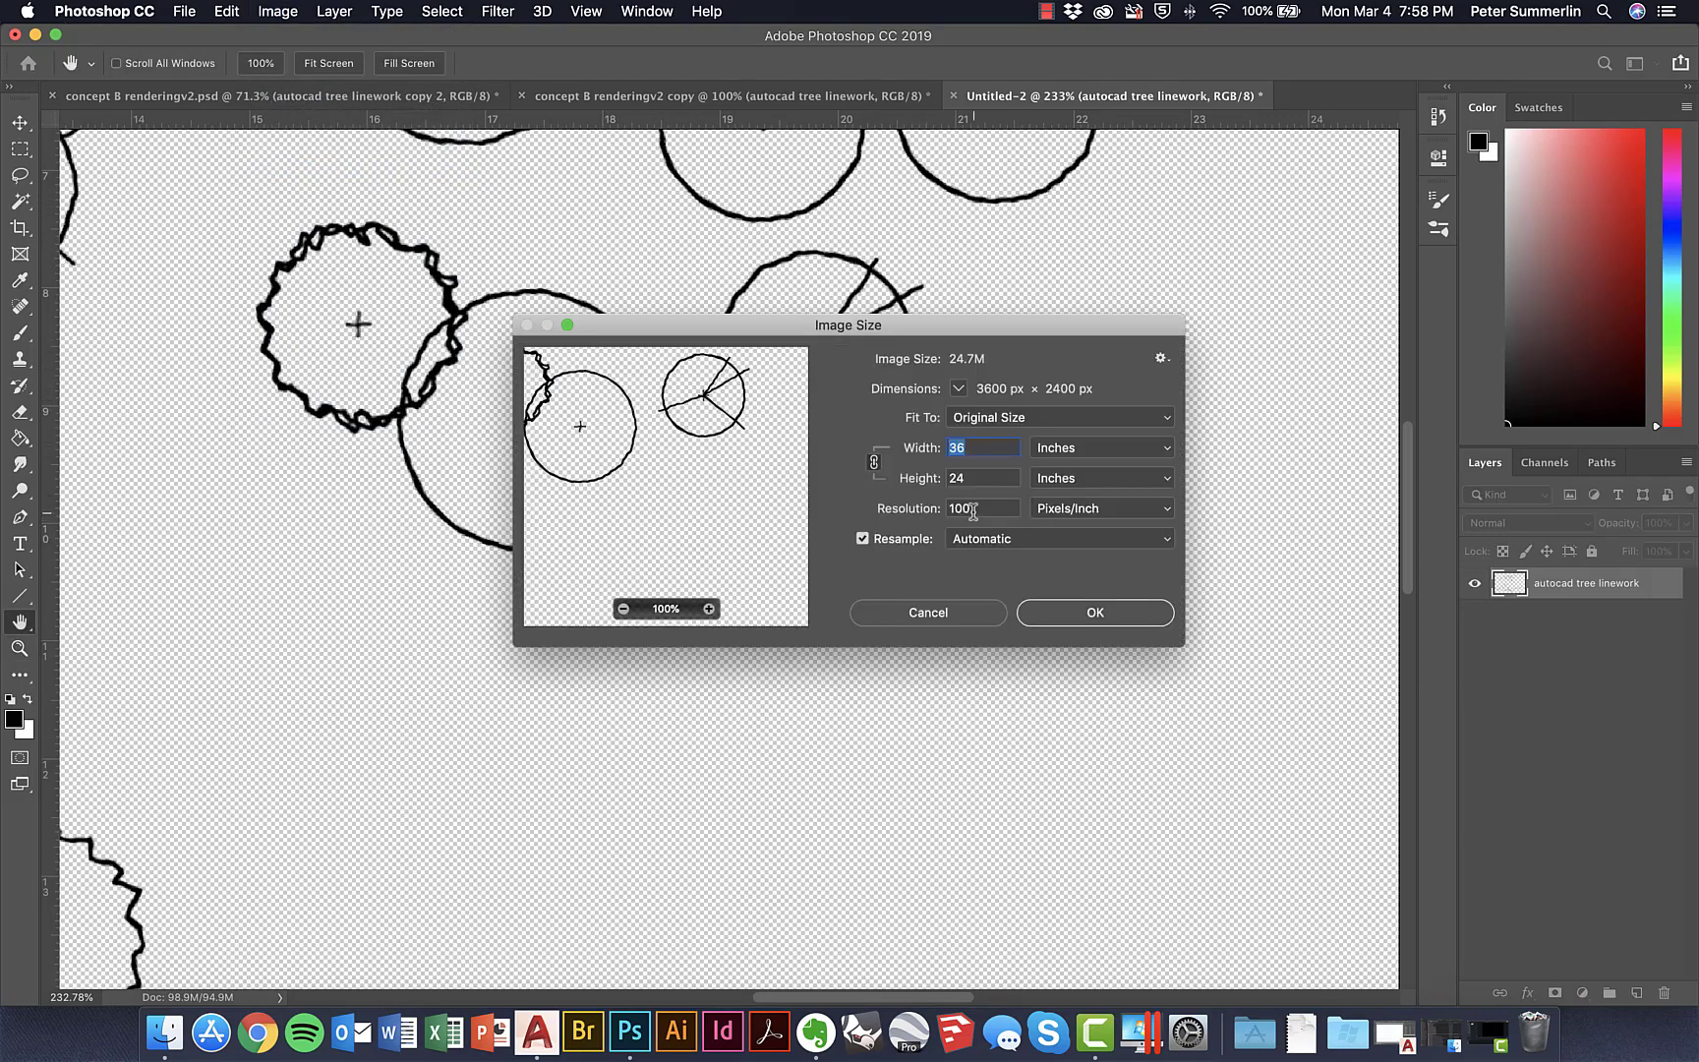
double_click(969, 508)
type("200")
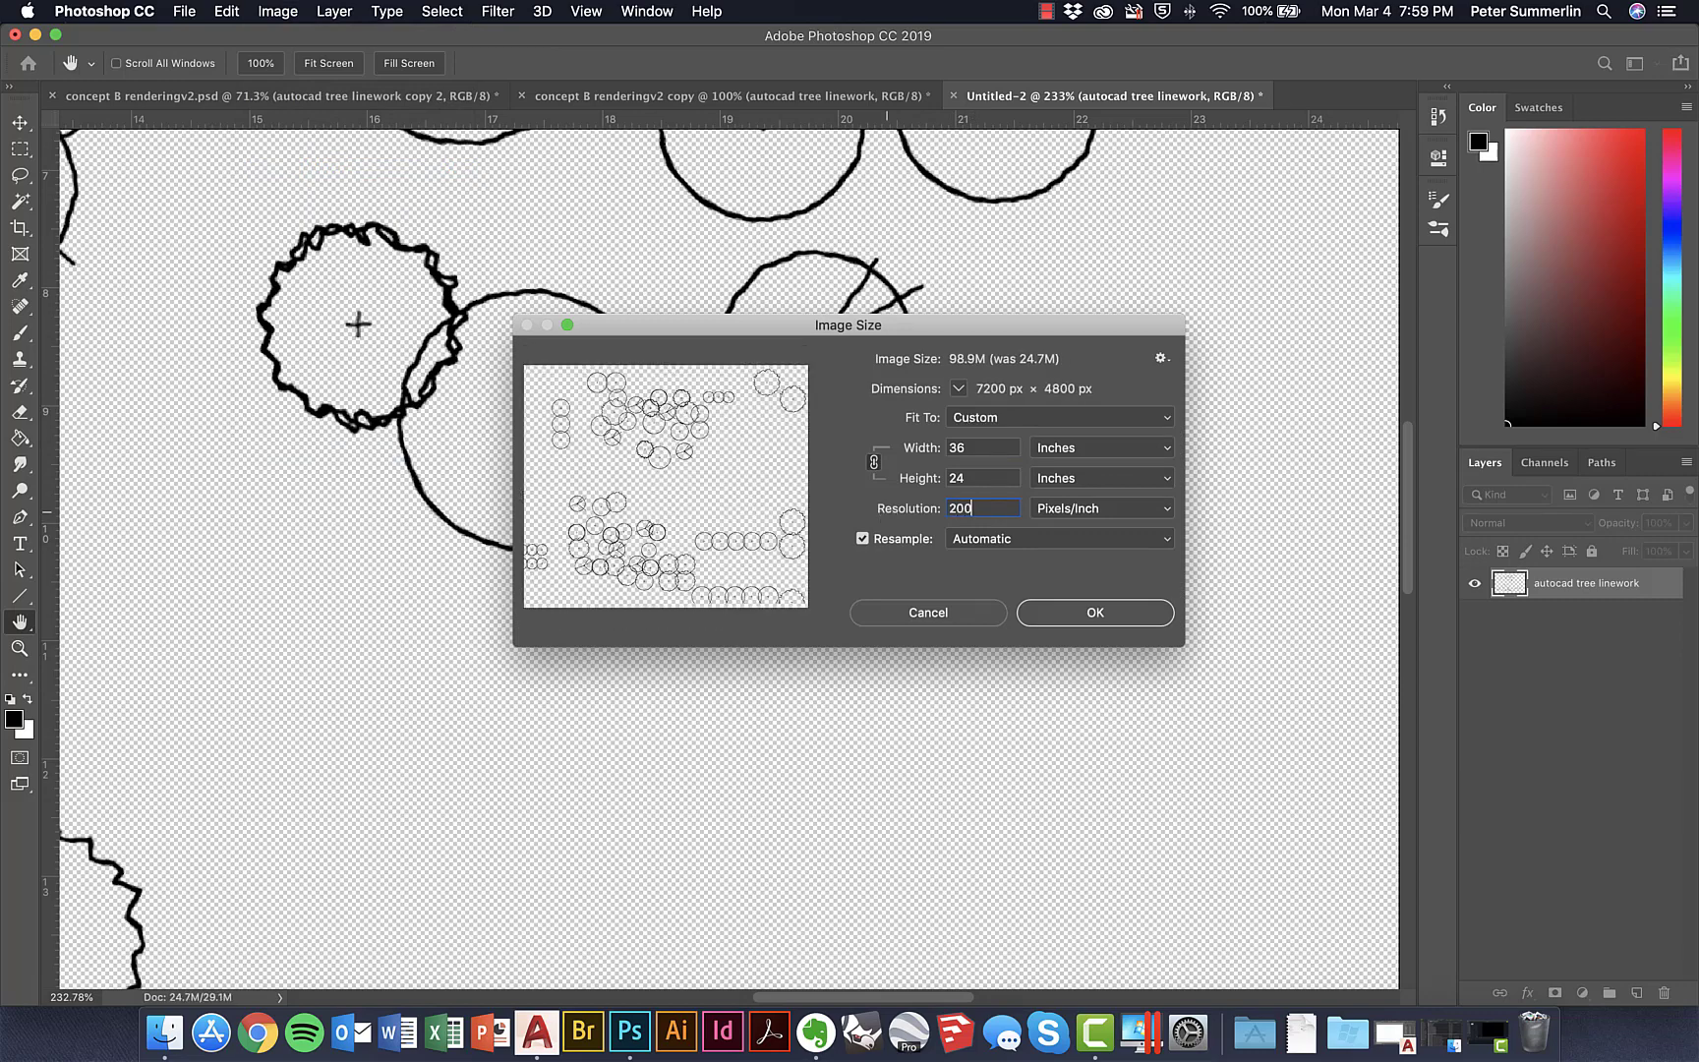
key("Return")
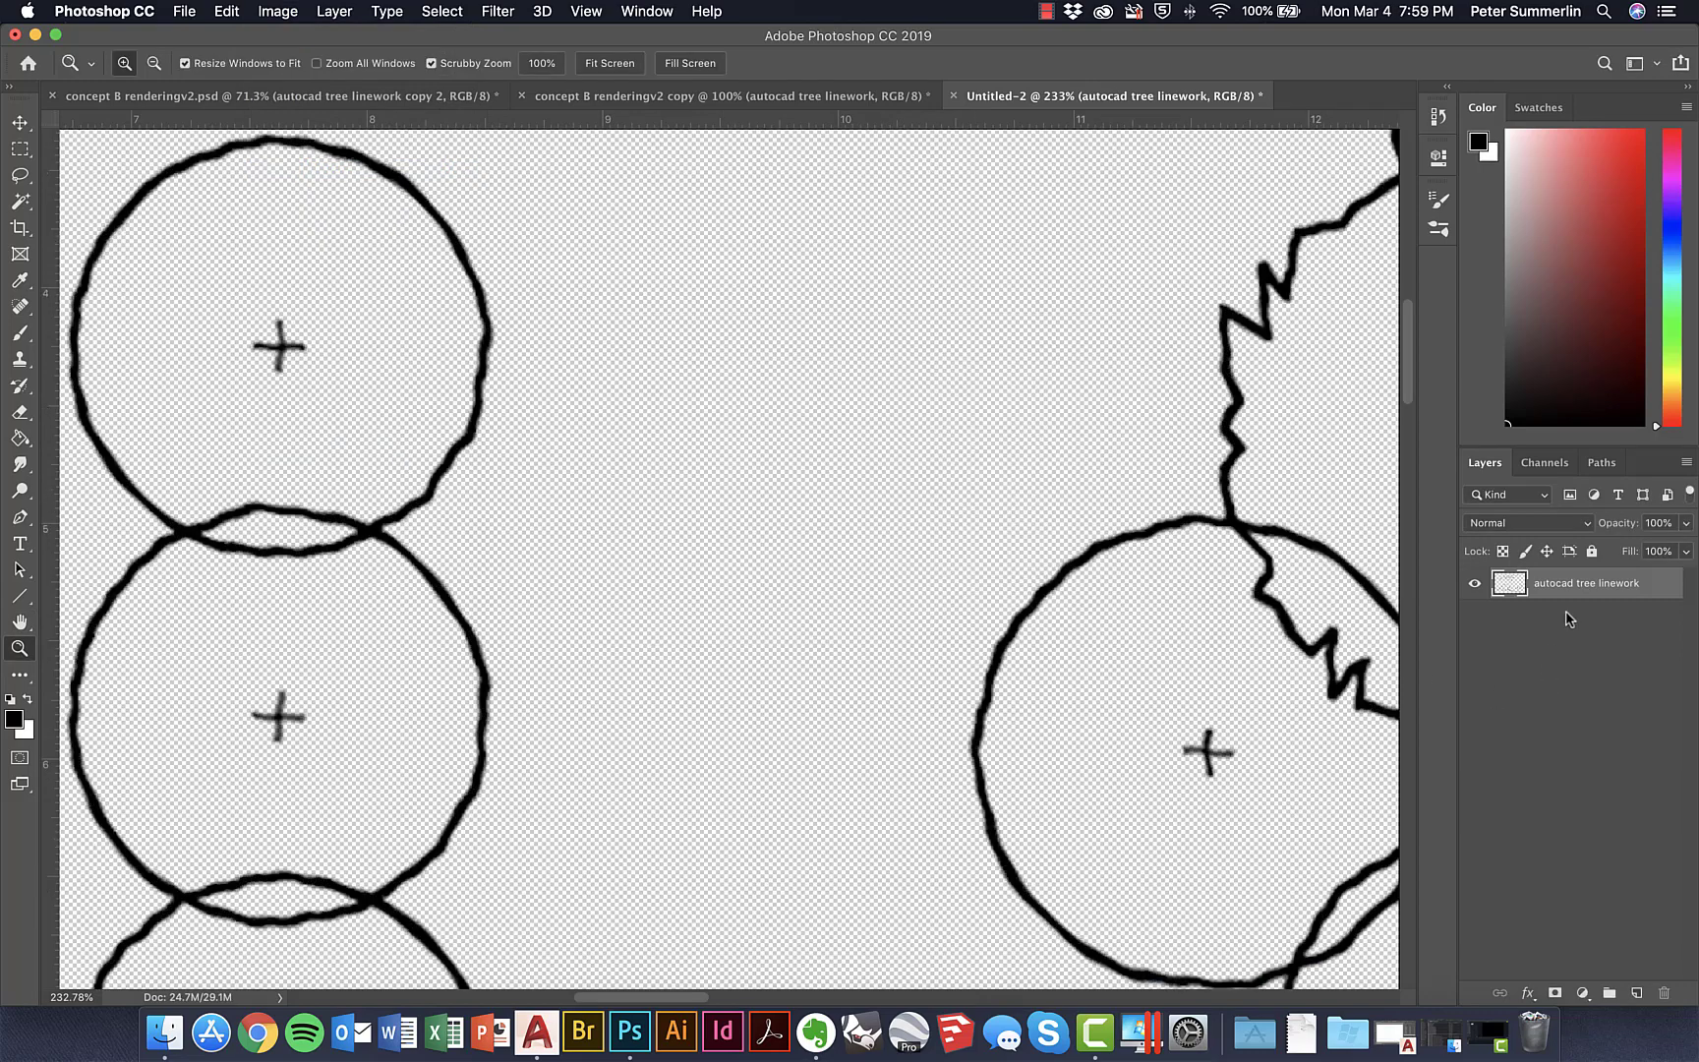
Duplicate the rippled linework layer into the concept B renderingv2 copy document
right_click(1570, 583)
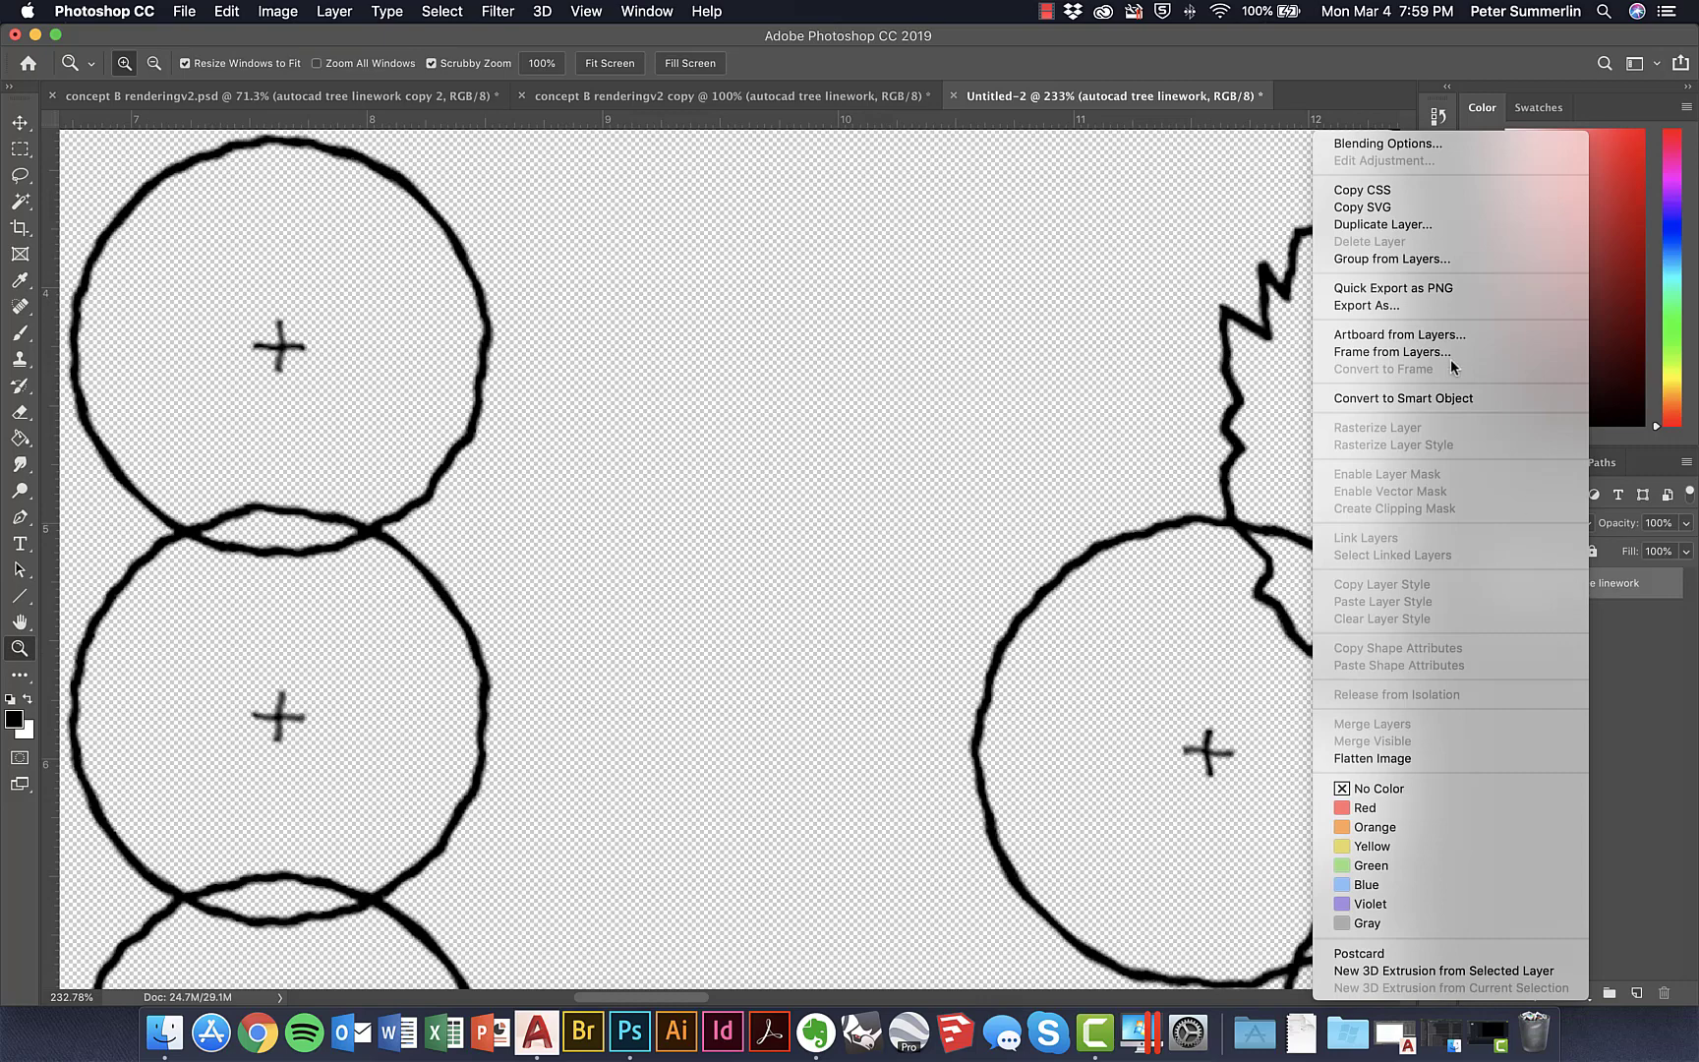
left_click(1400, 226)
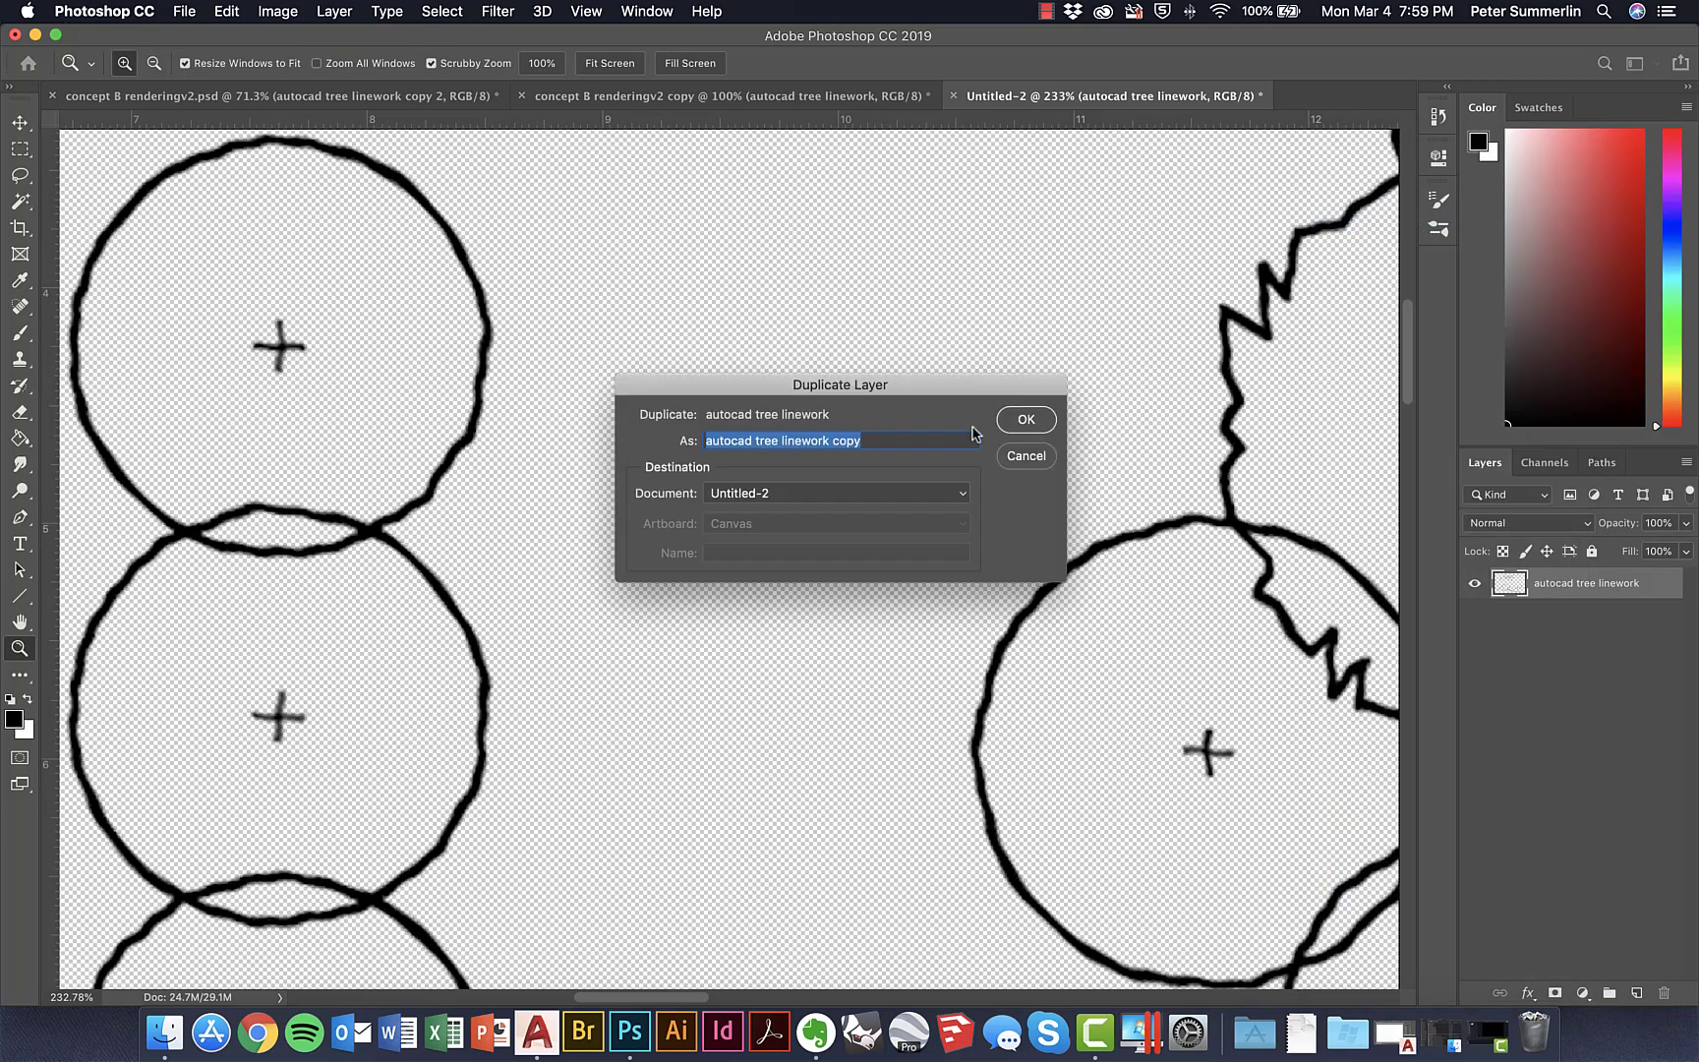
left_click(867, 487)
left_click(865, 468)
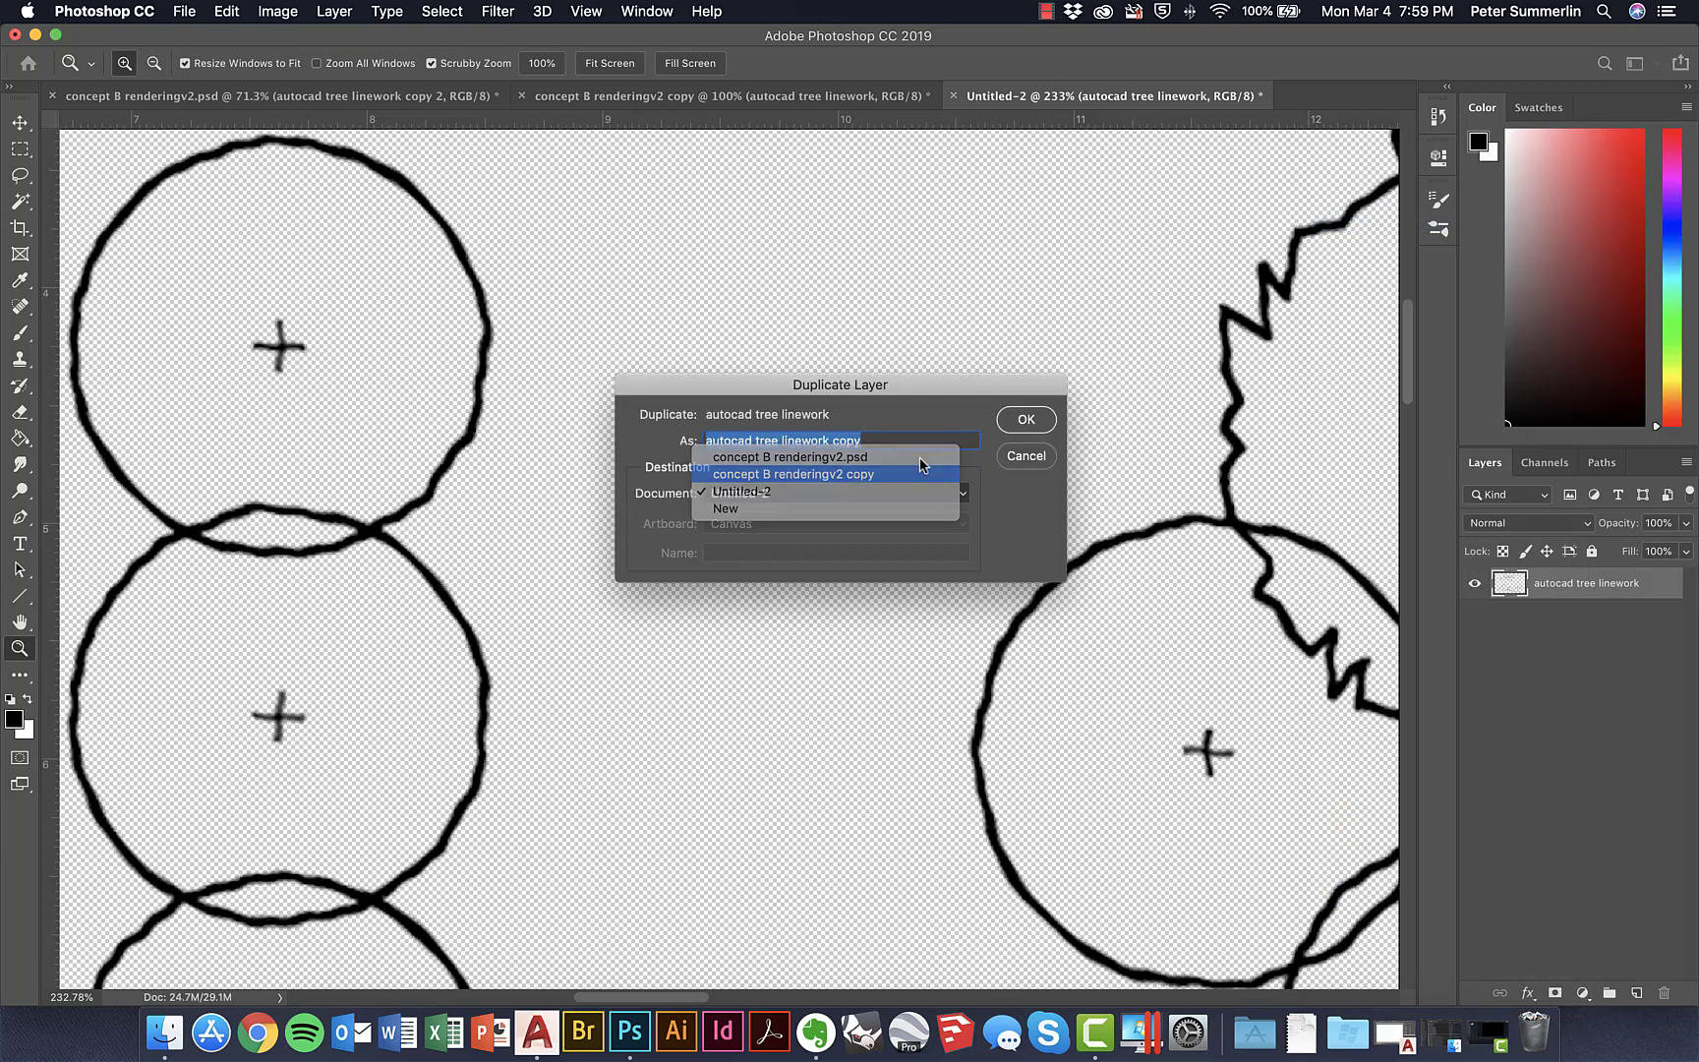
left_click(1027, 421)
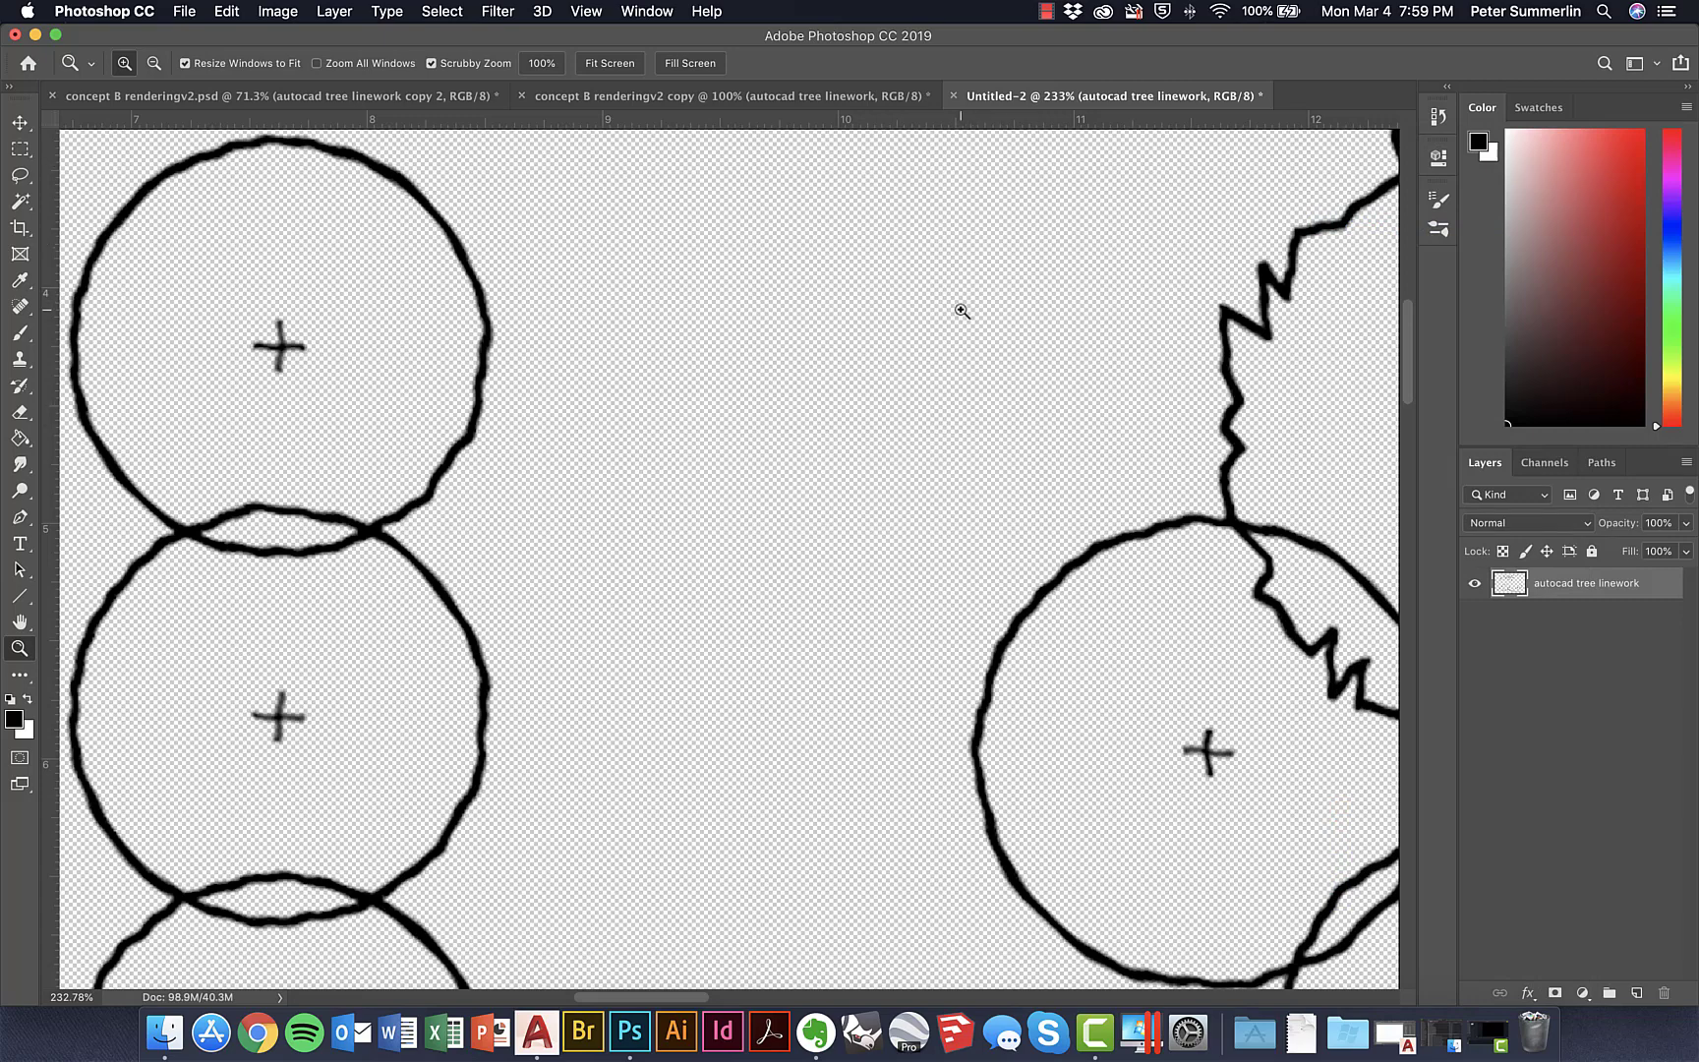
Hide the lower autocad tree linework layer in concept B renderingv2 copy, then view concept B renderingv2.psd
left_click(841, 103)
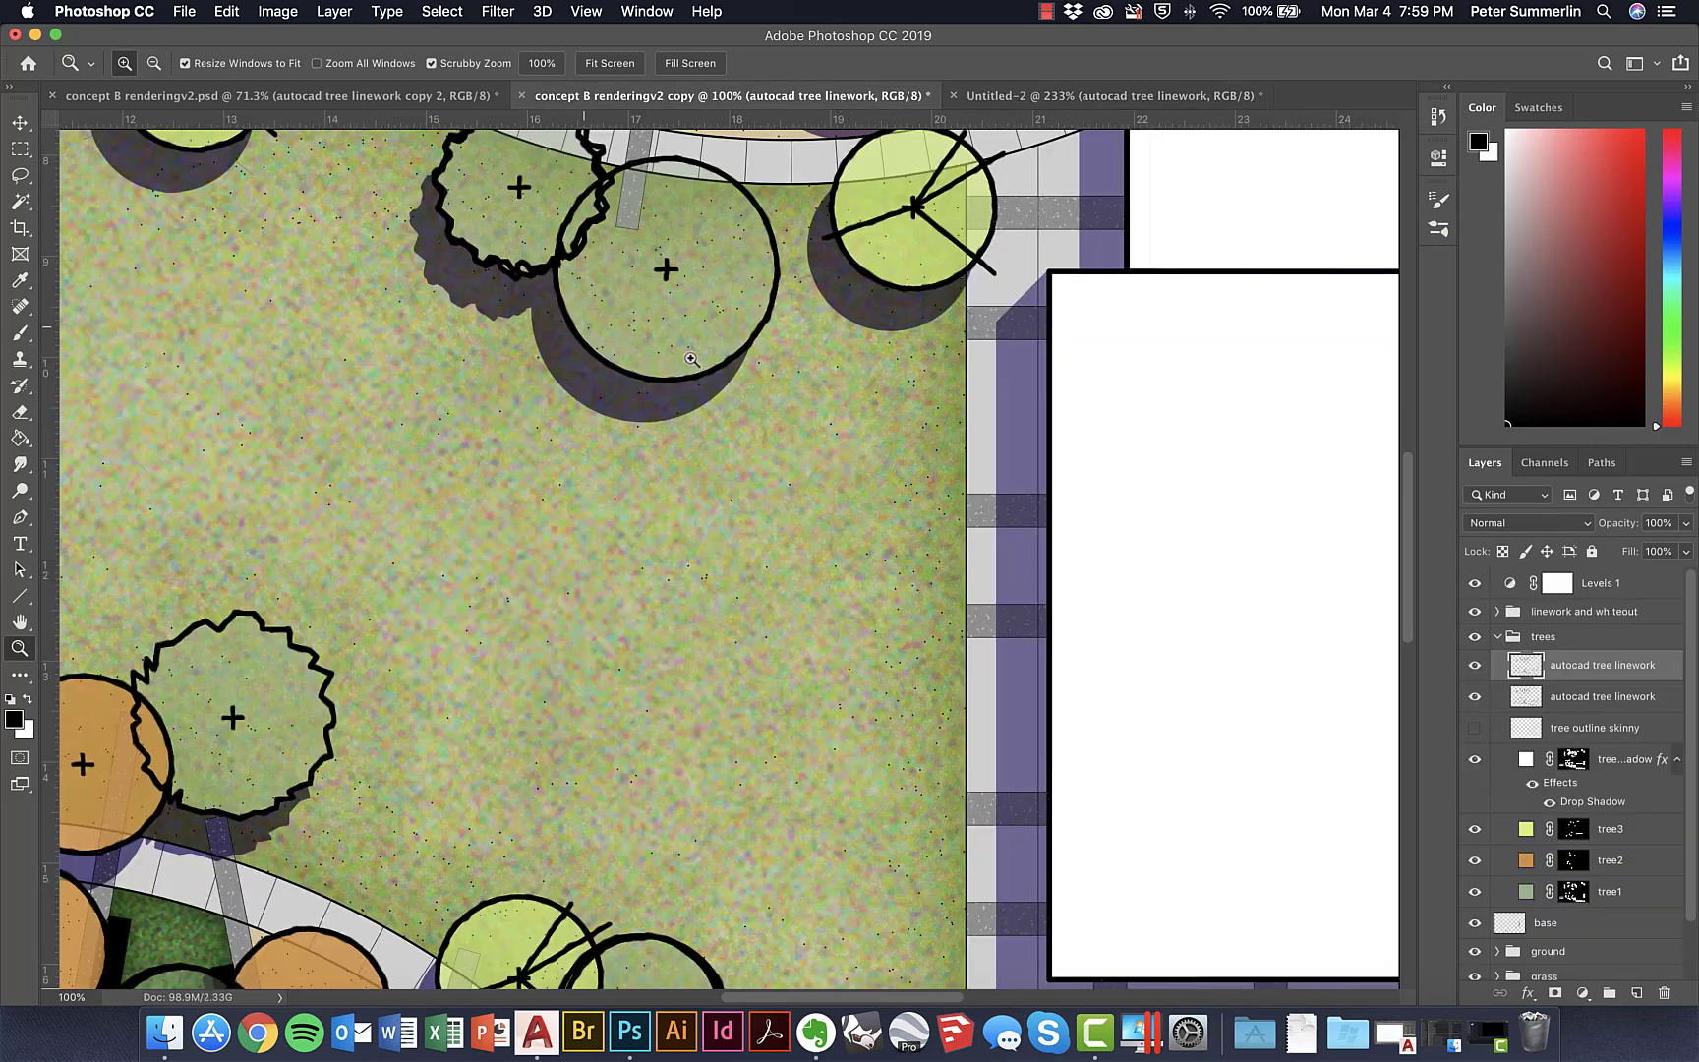
left_click(1471, 698)
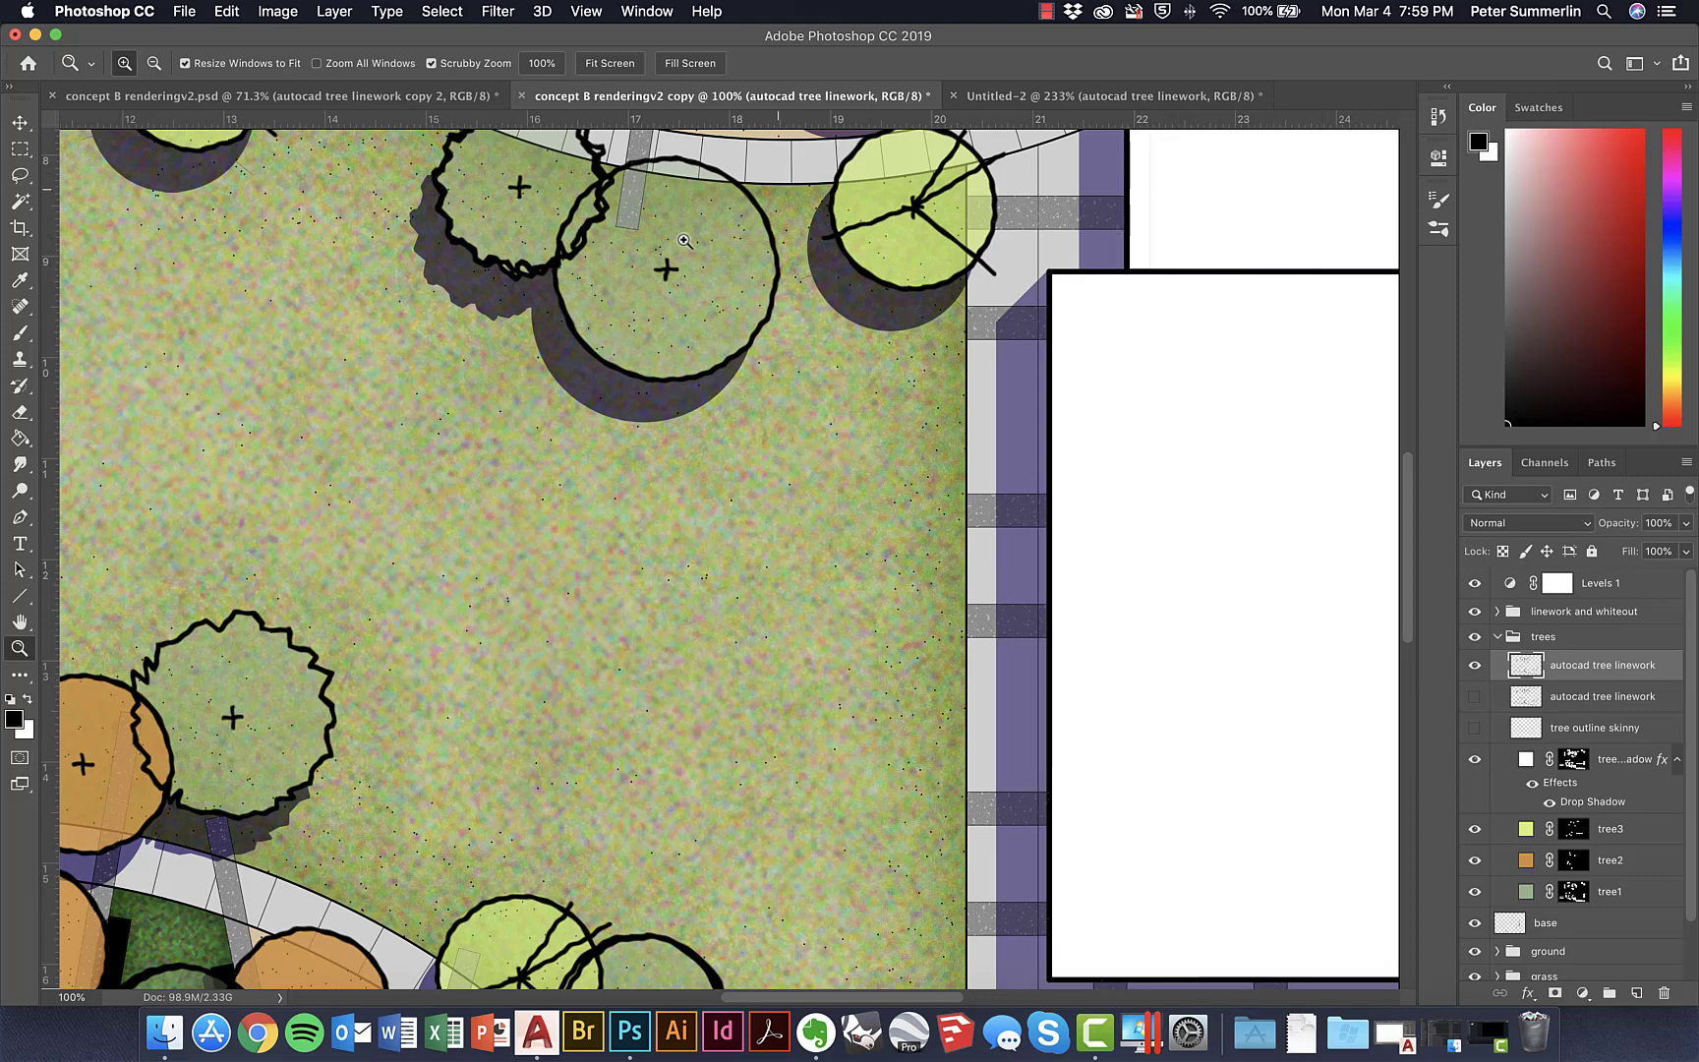
key("super+0")
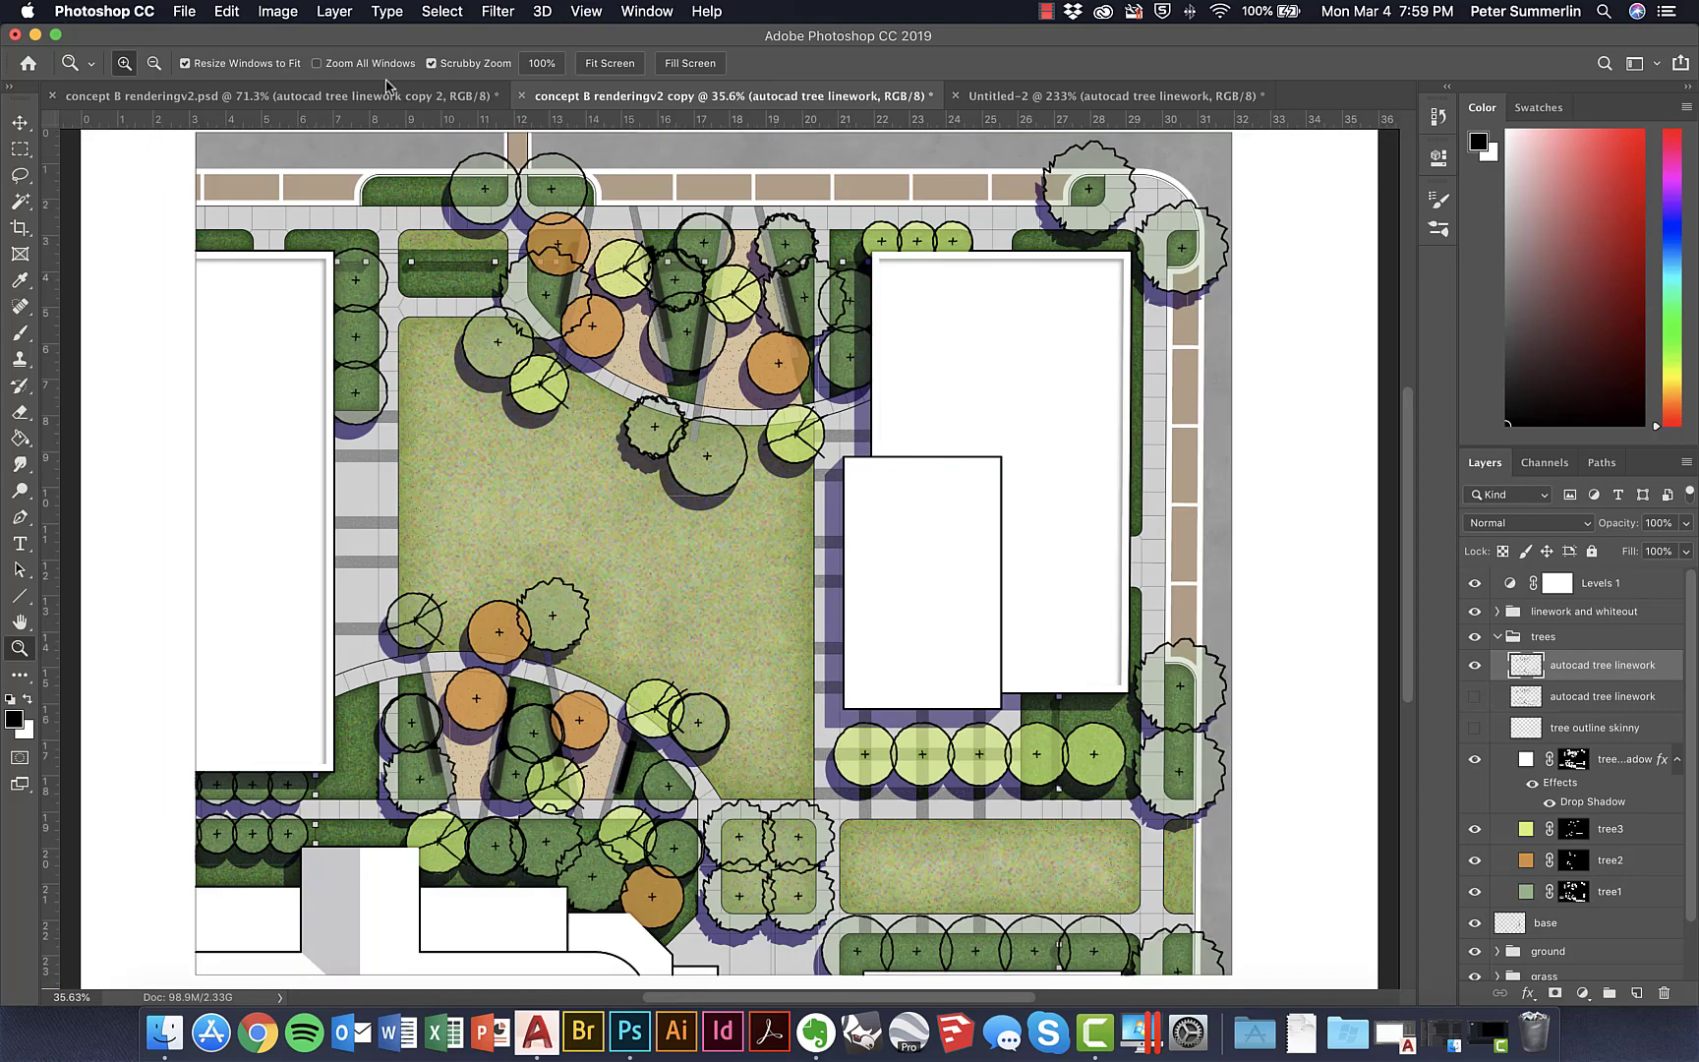
key("ctrl+Tab")
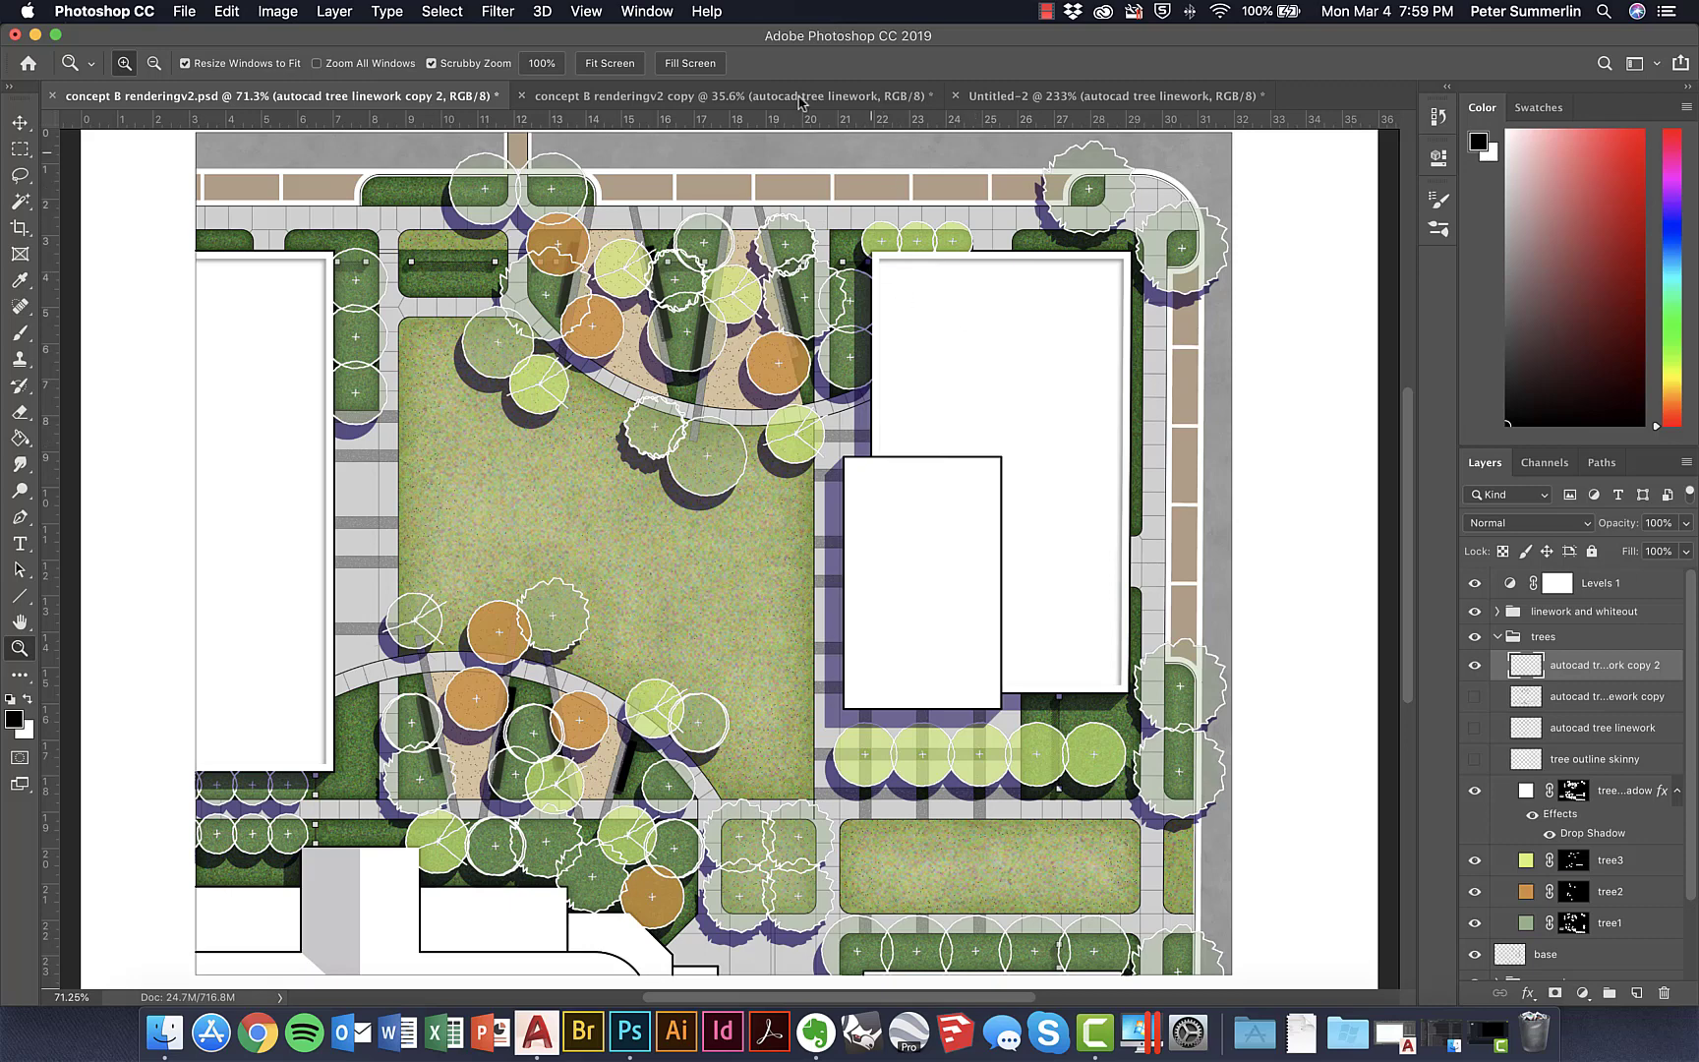